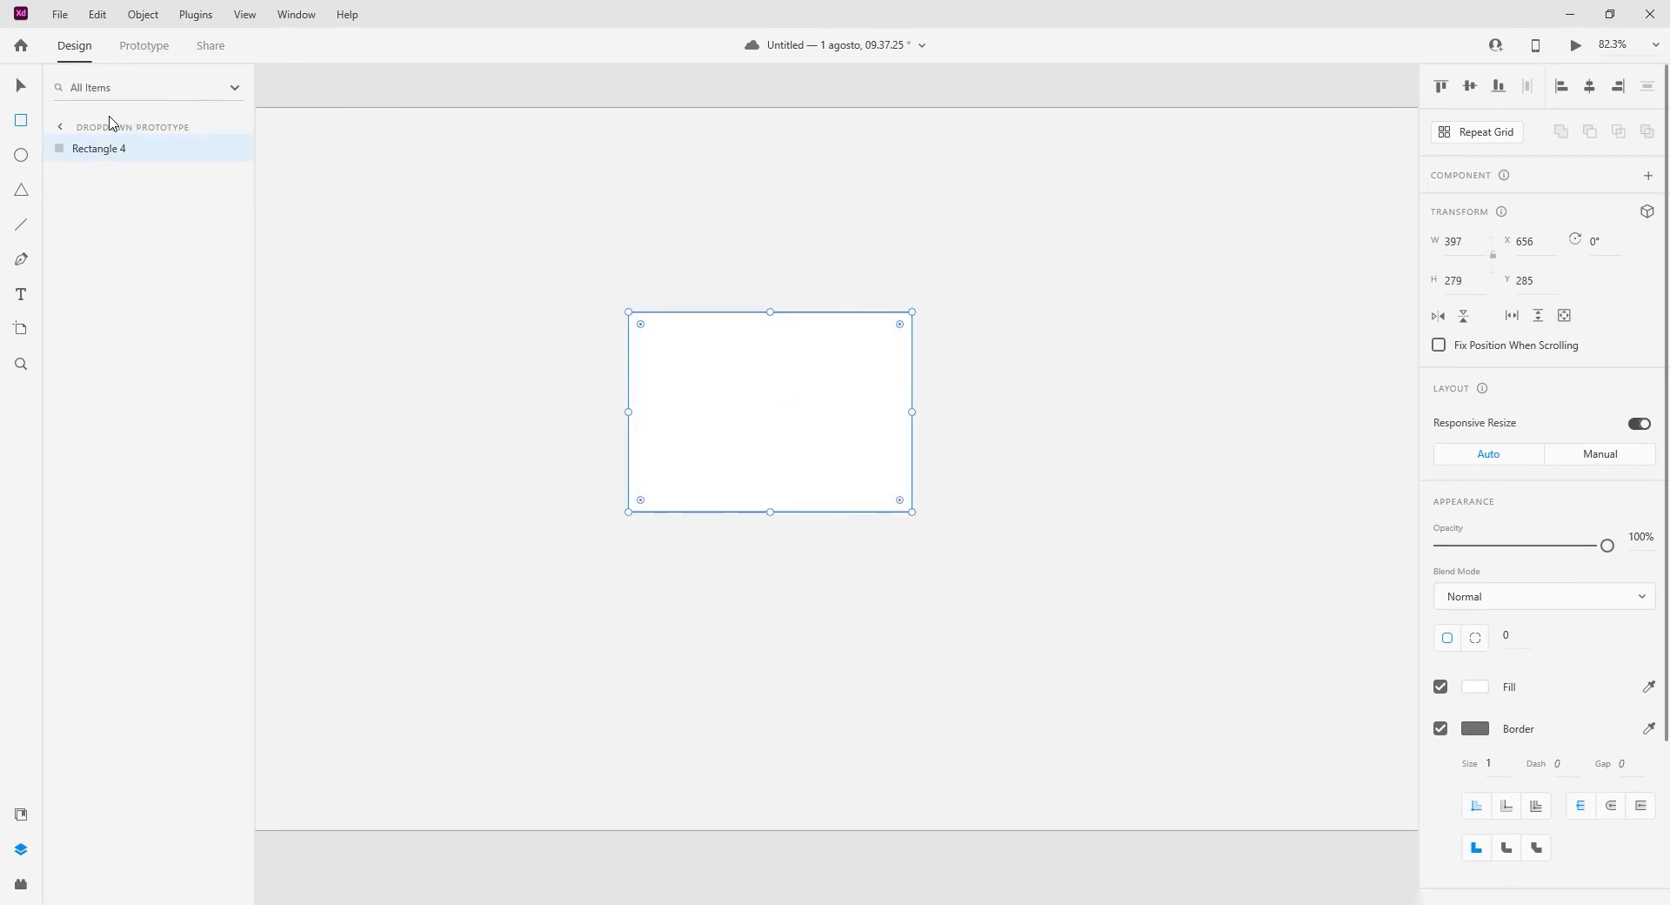
Step: Centre the rectangle horizontally and vertically on the artboard and rename its layer Box
click(26, 87)
click(1591, 87)
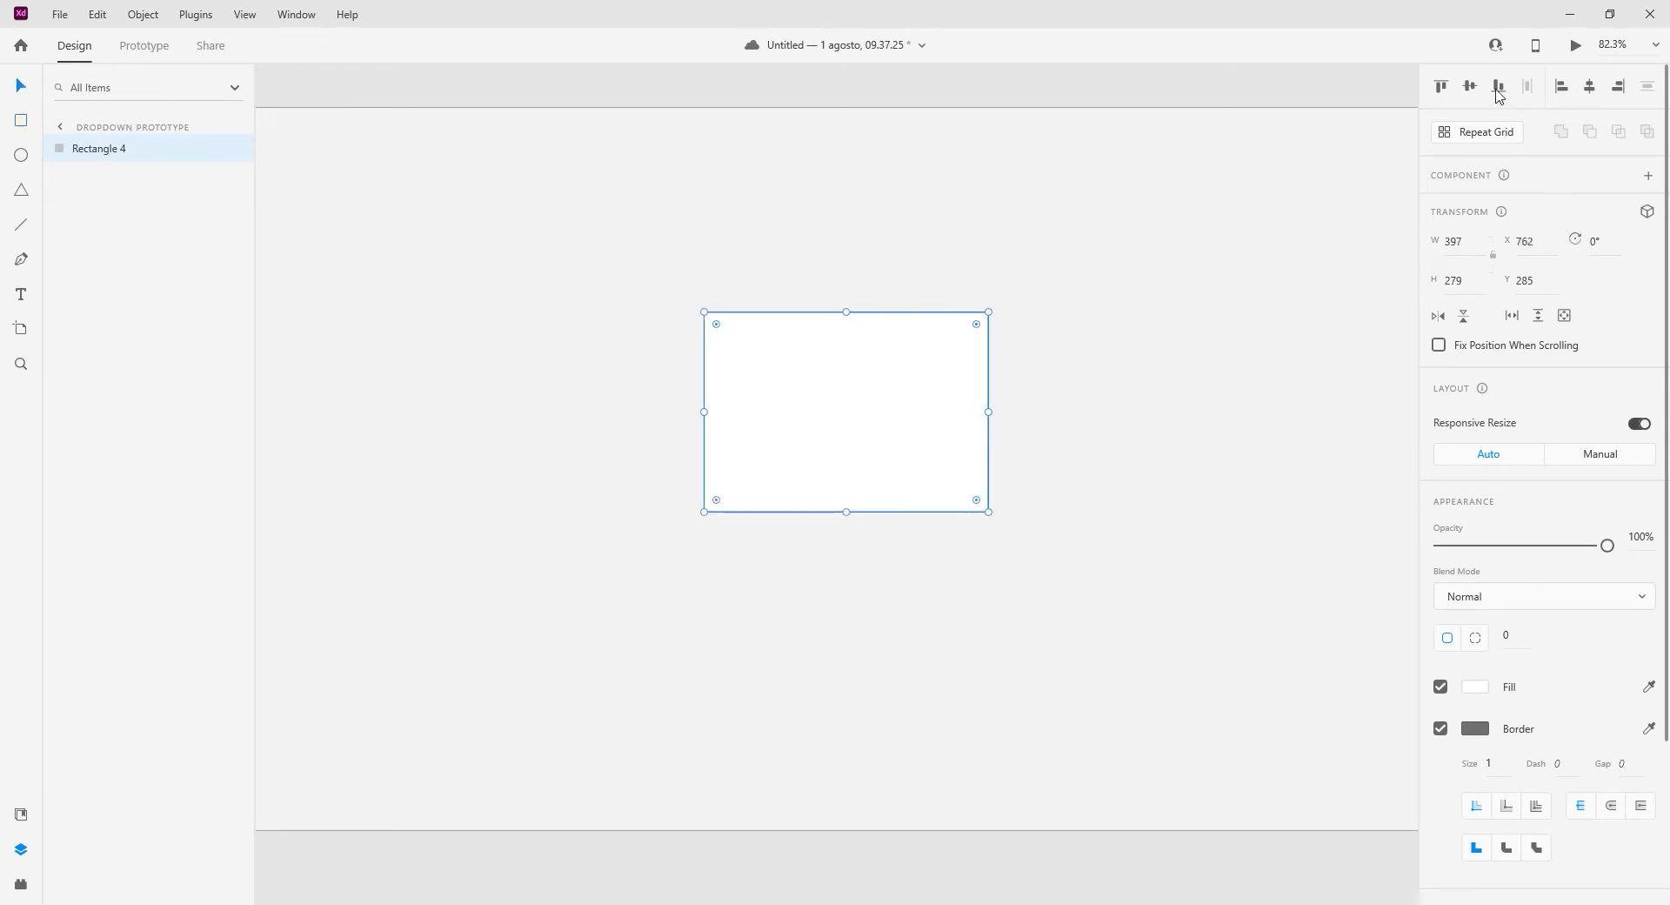
click(1470, 86)
double_click(148, 156)
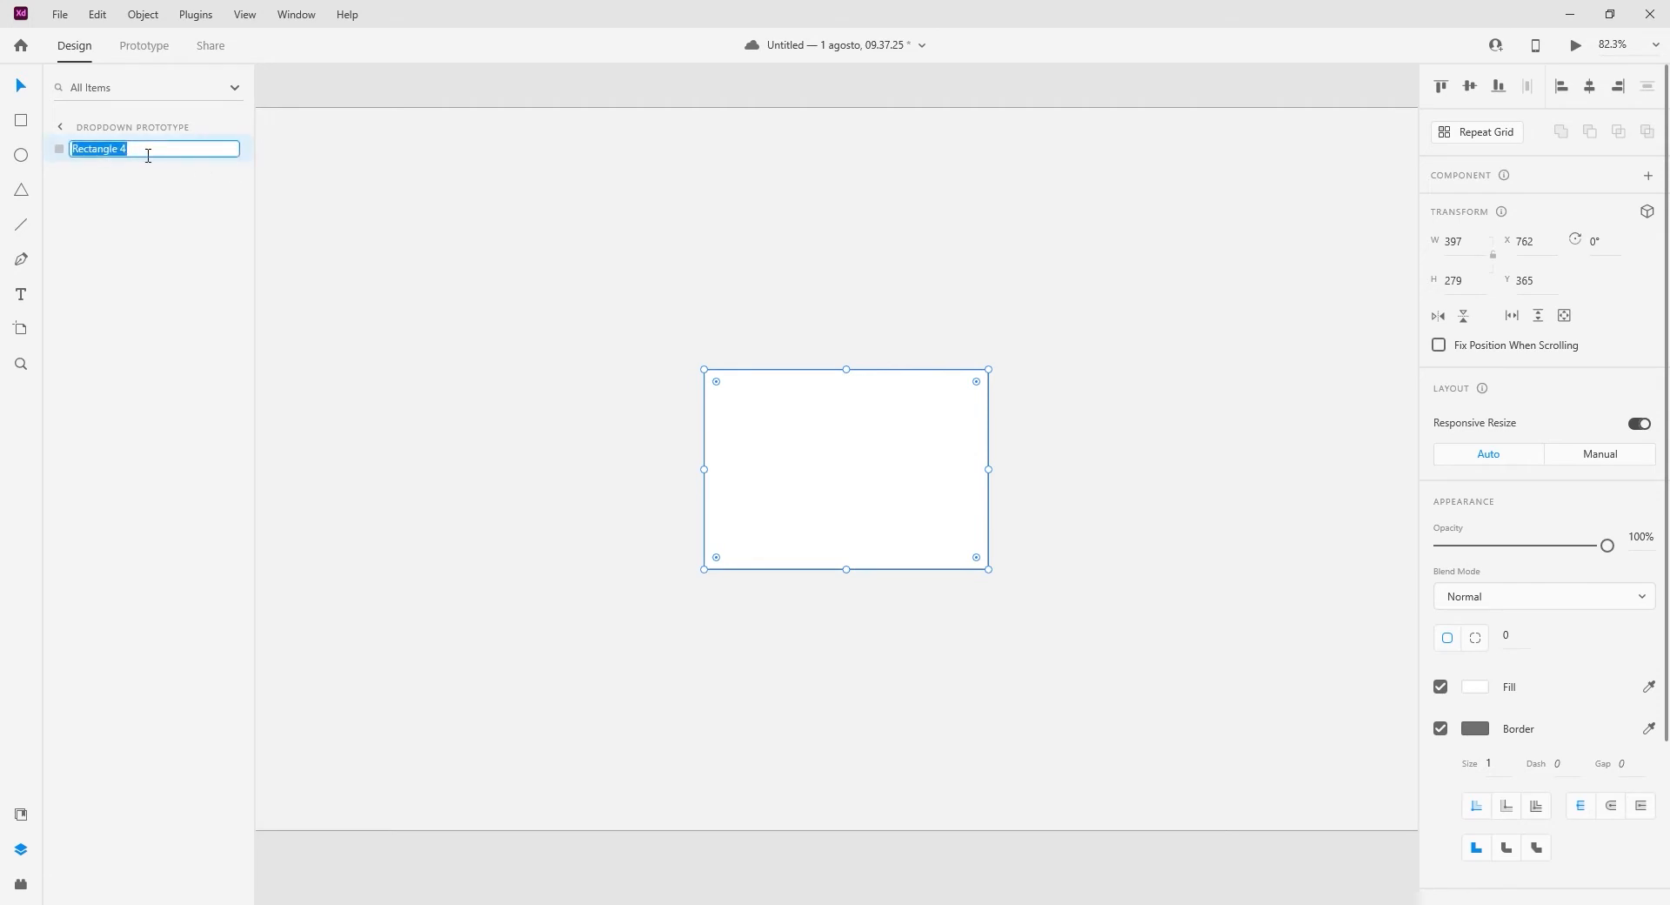
text(Box)
key(Return)
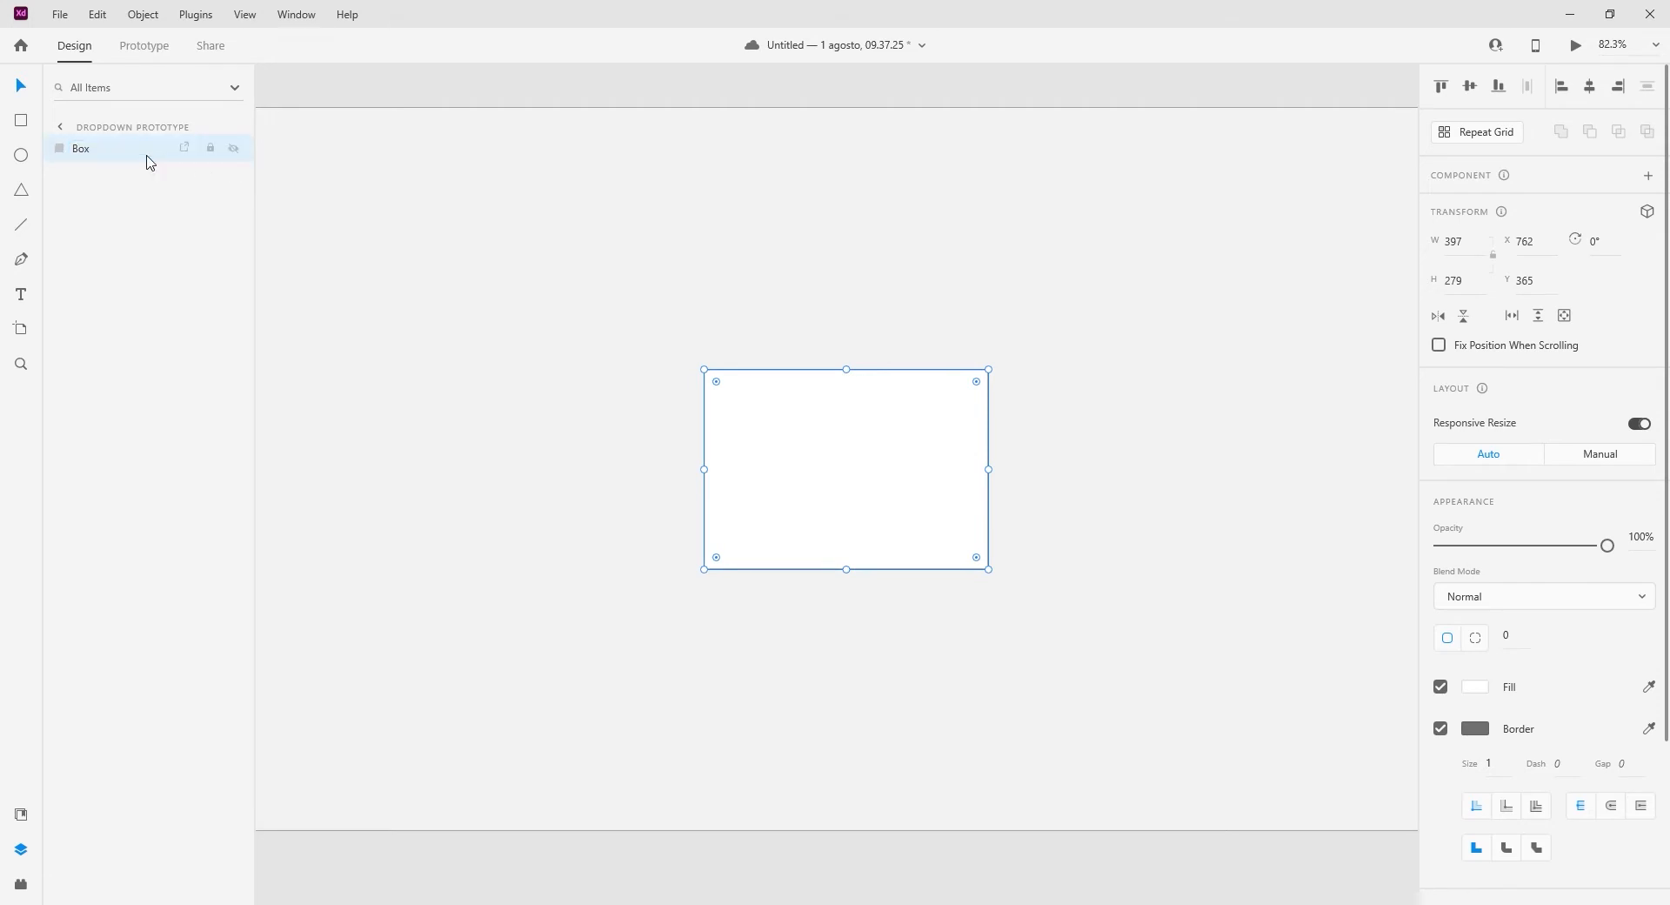
Step: Round the box's corners to a radius of about 11 and remove its border
scroll(835, 503, up, 5)
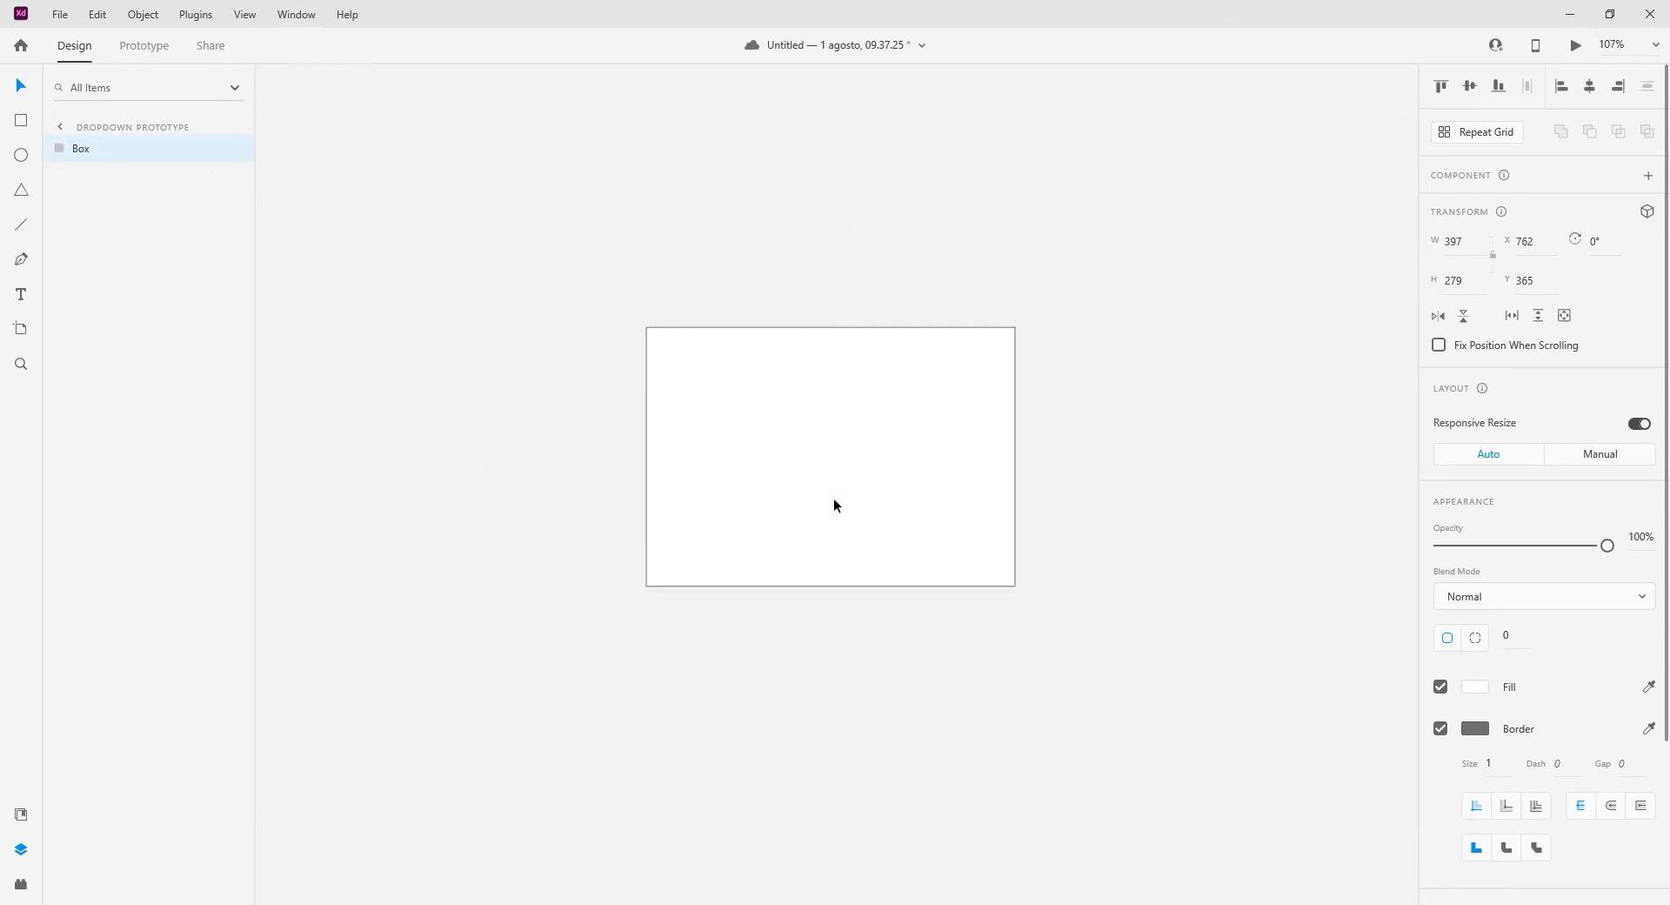
drag(1058, 285, 1054, 285)
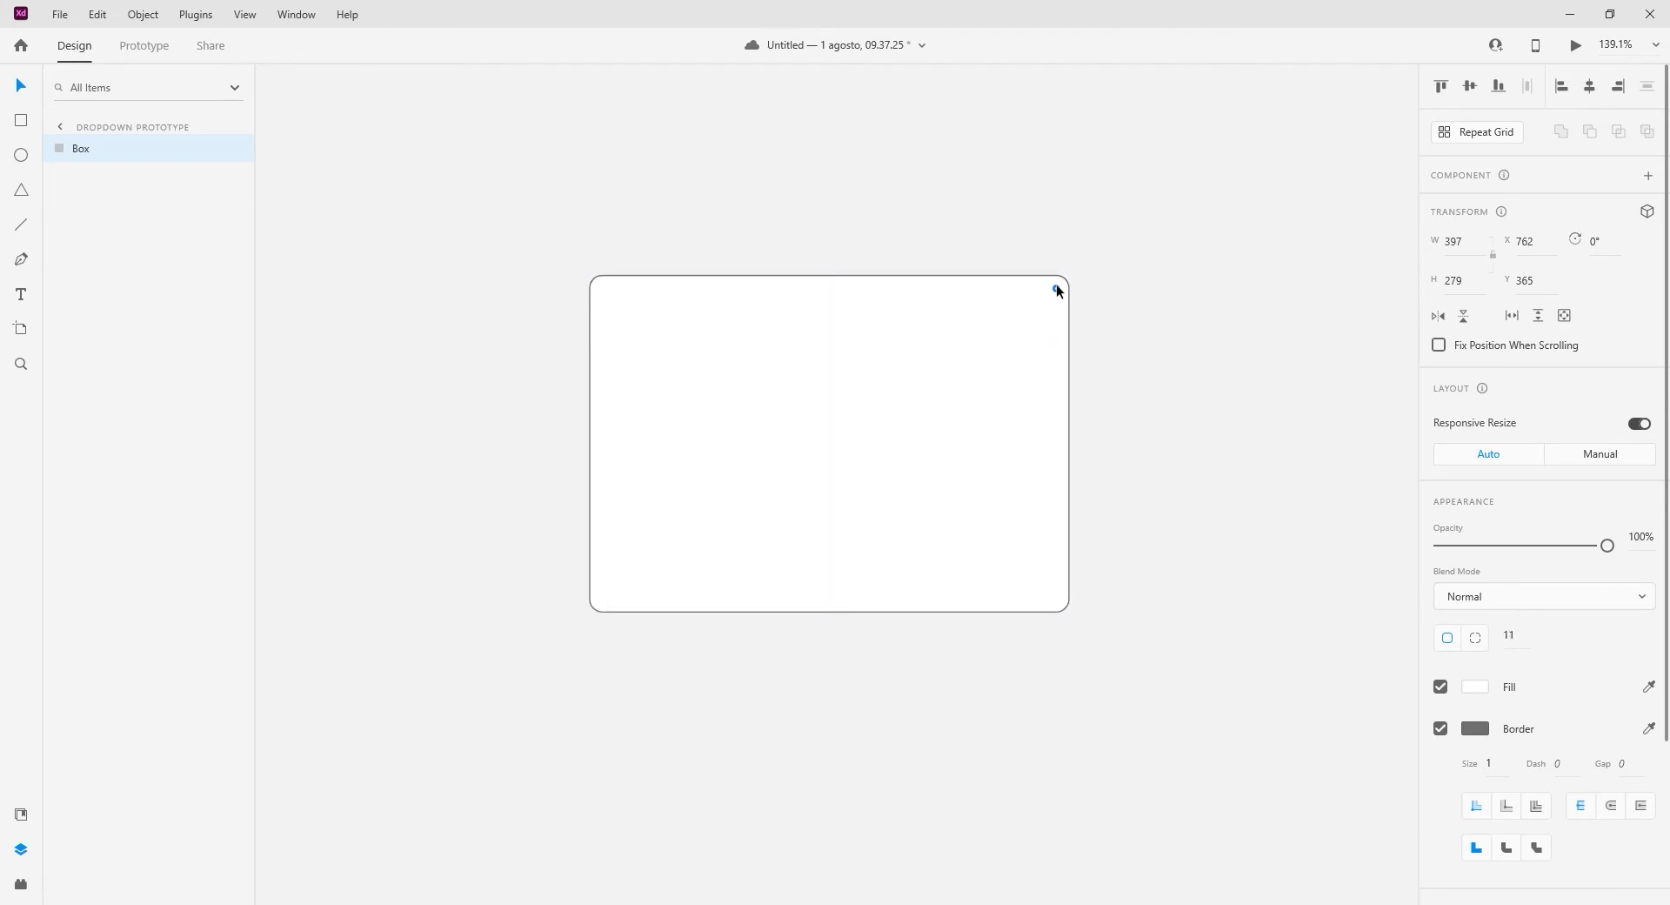
click(1440, 728)
Step: Add a drop shadow to the box with a blur of 16
scroll(1487, 776, down, 2)
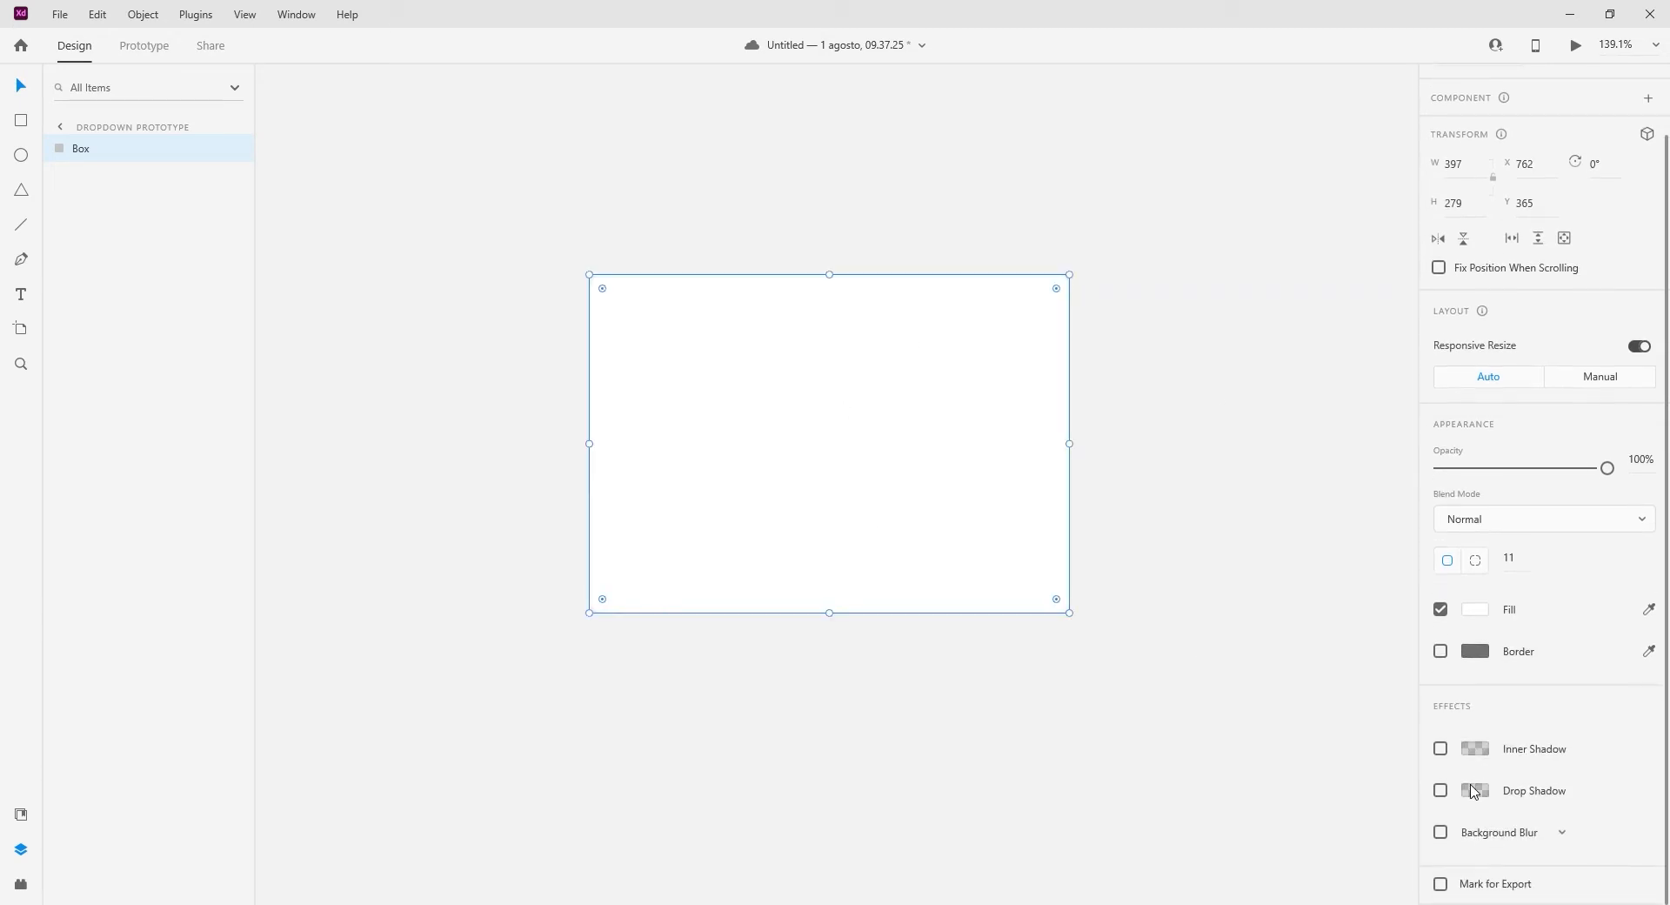
click(1441, 790)
scroll(1587, 801, down, 1)
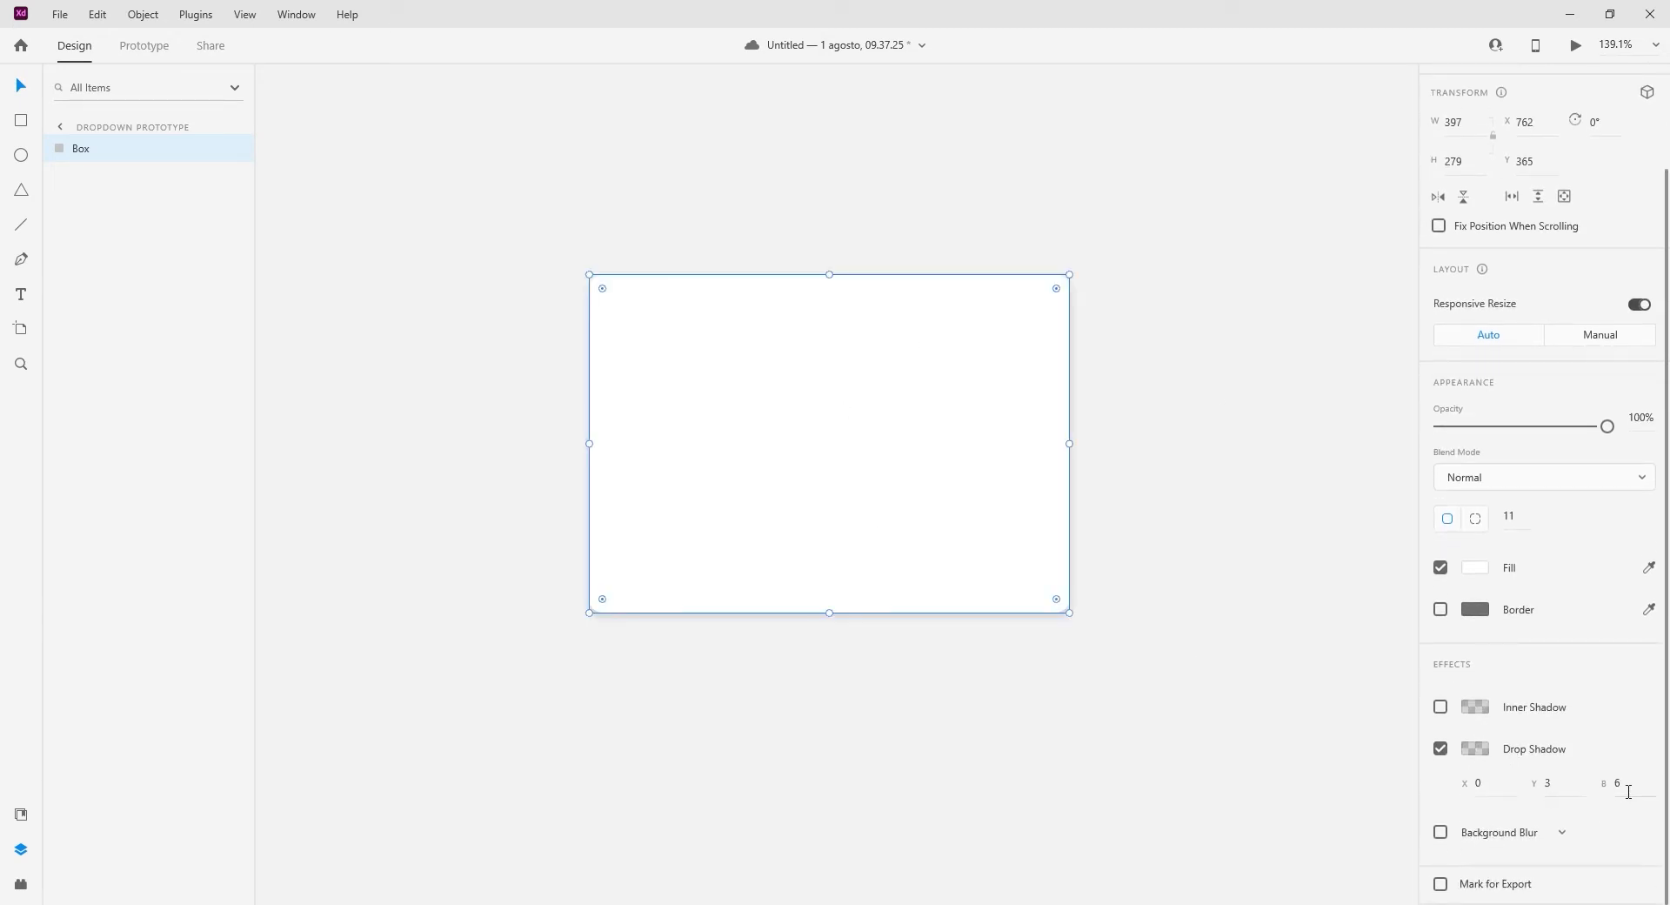
click(1620, 783)
text(20)
key(Return)
text(16)
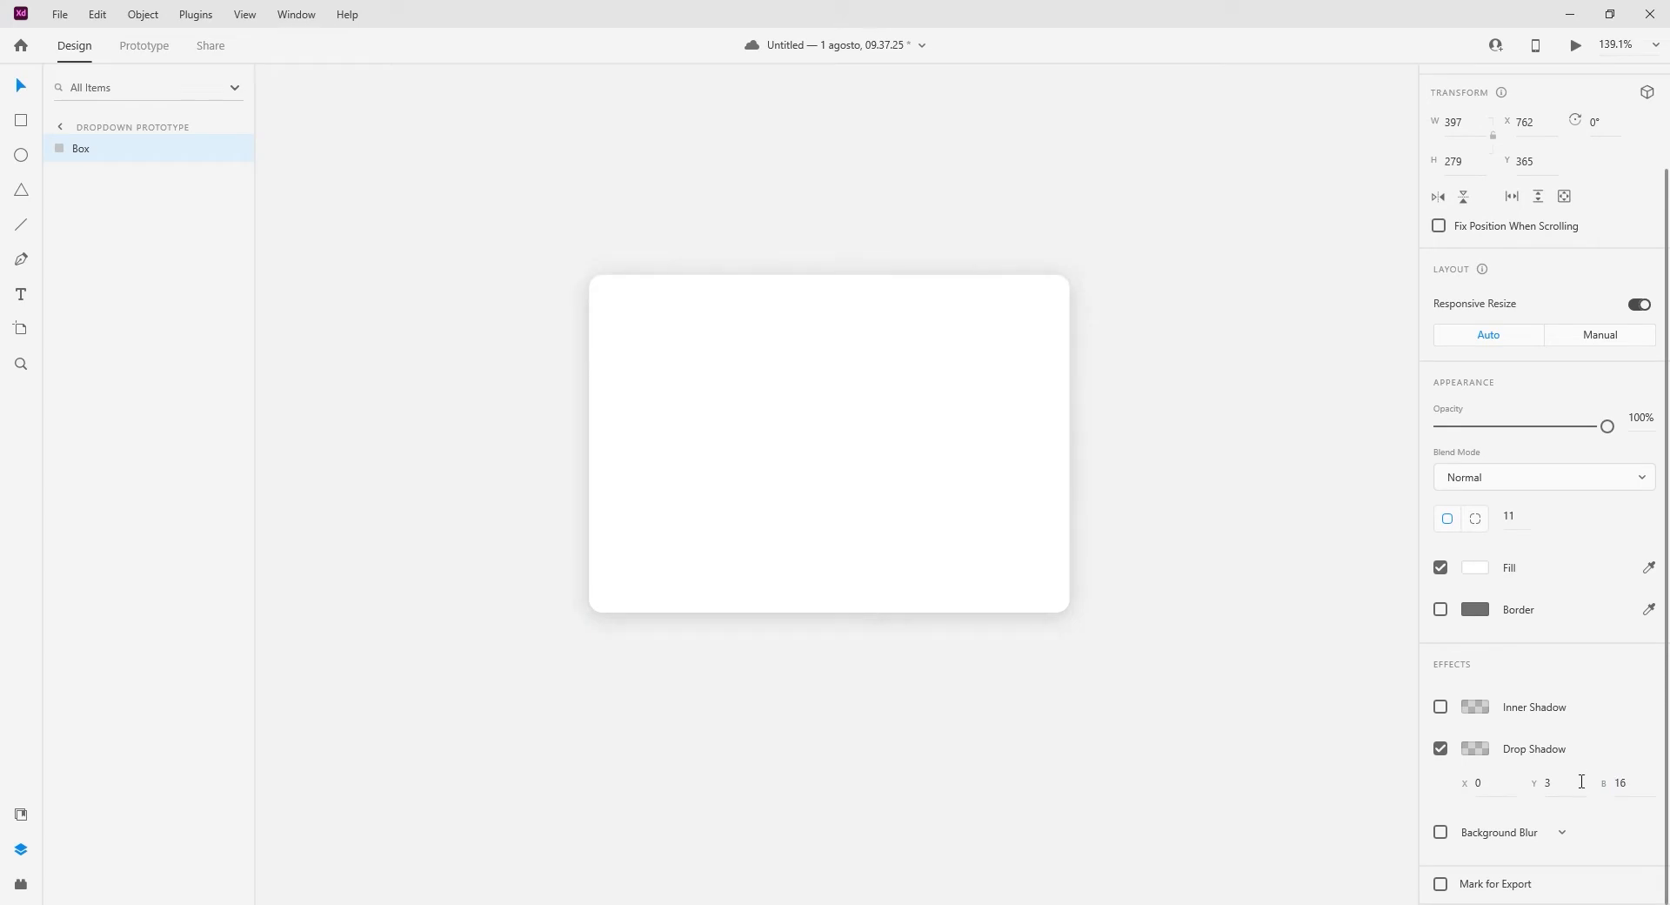
Step: Set the box's drop shadow offset to Y 10 and X 7
click(1549, 783)
text(10)
key(Return)
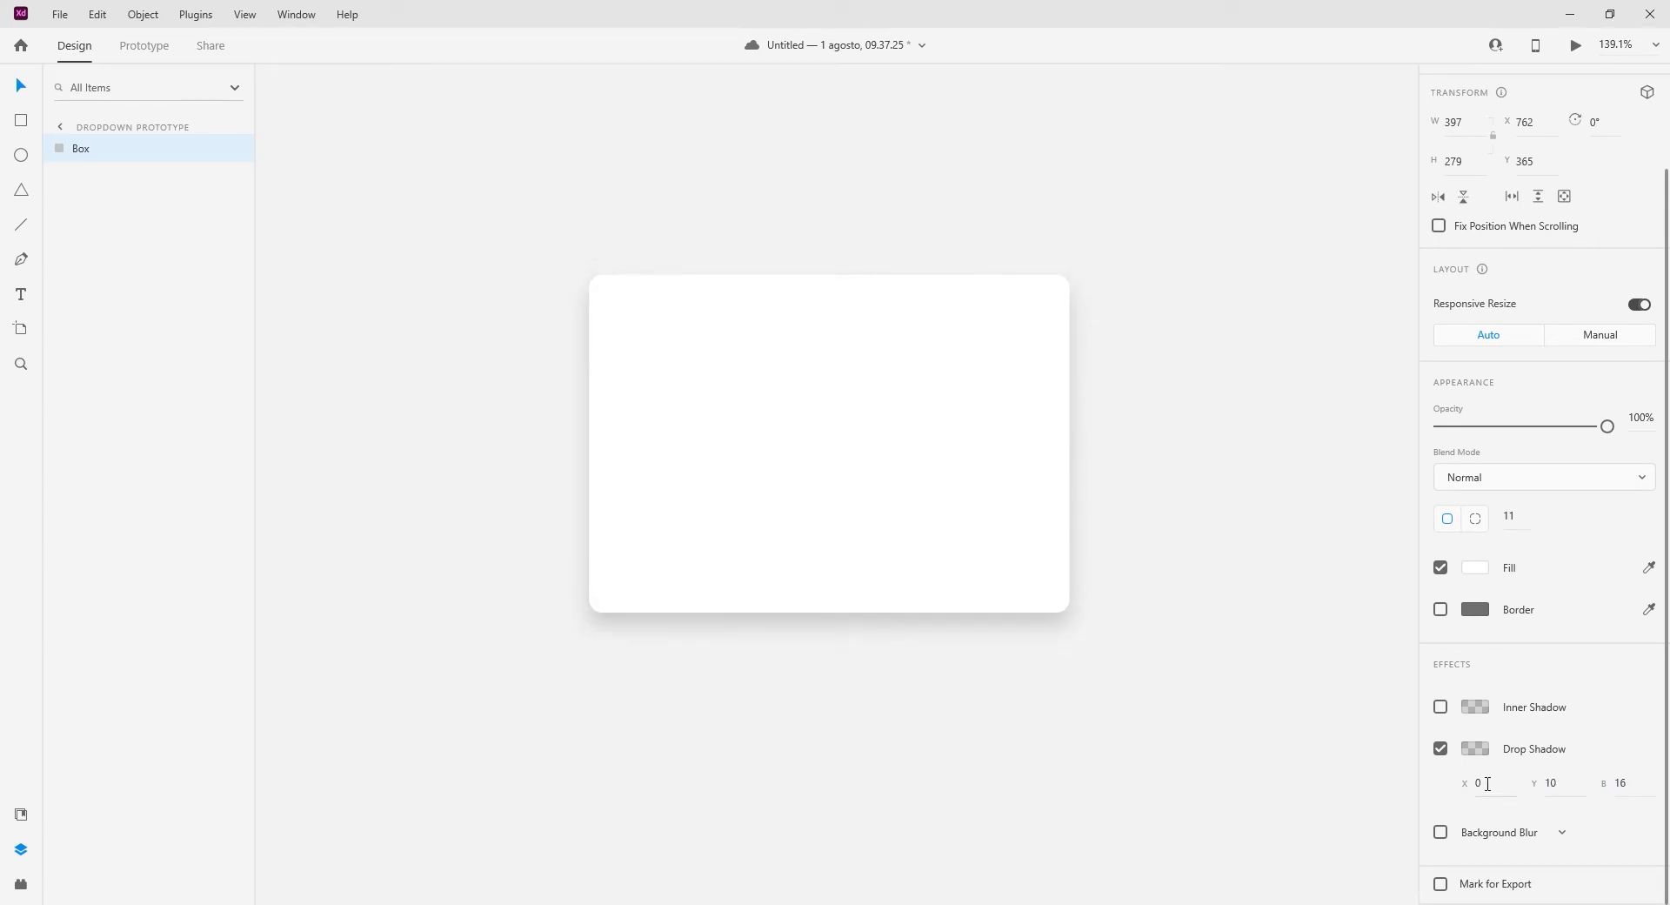
click(1488, 783)
text(7)
key(Return)
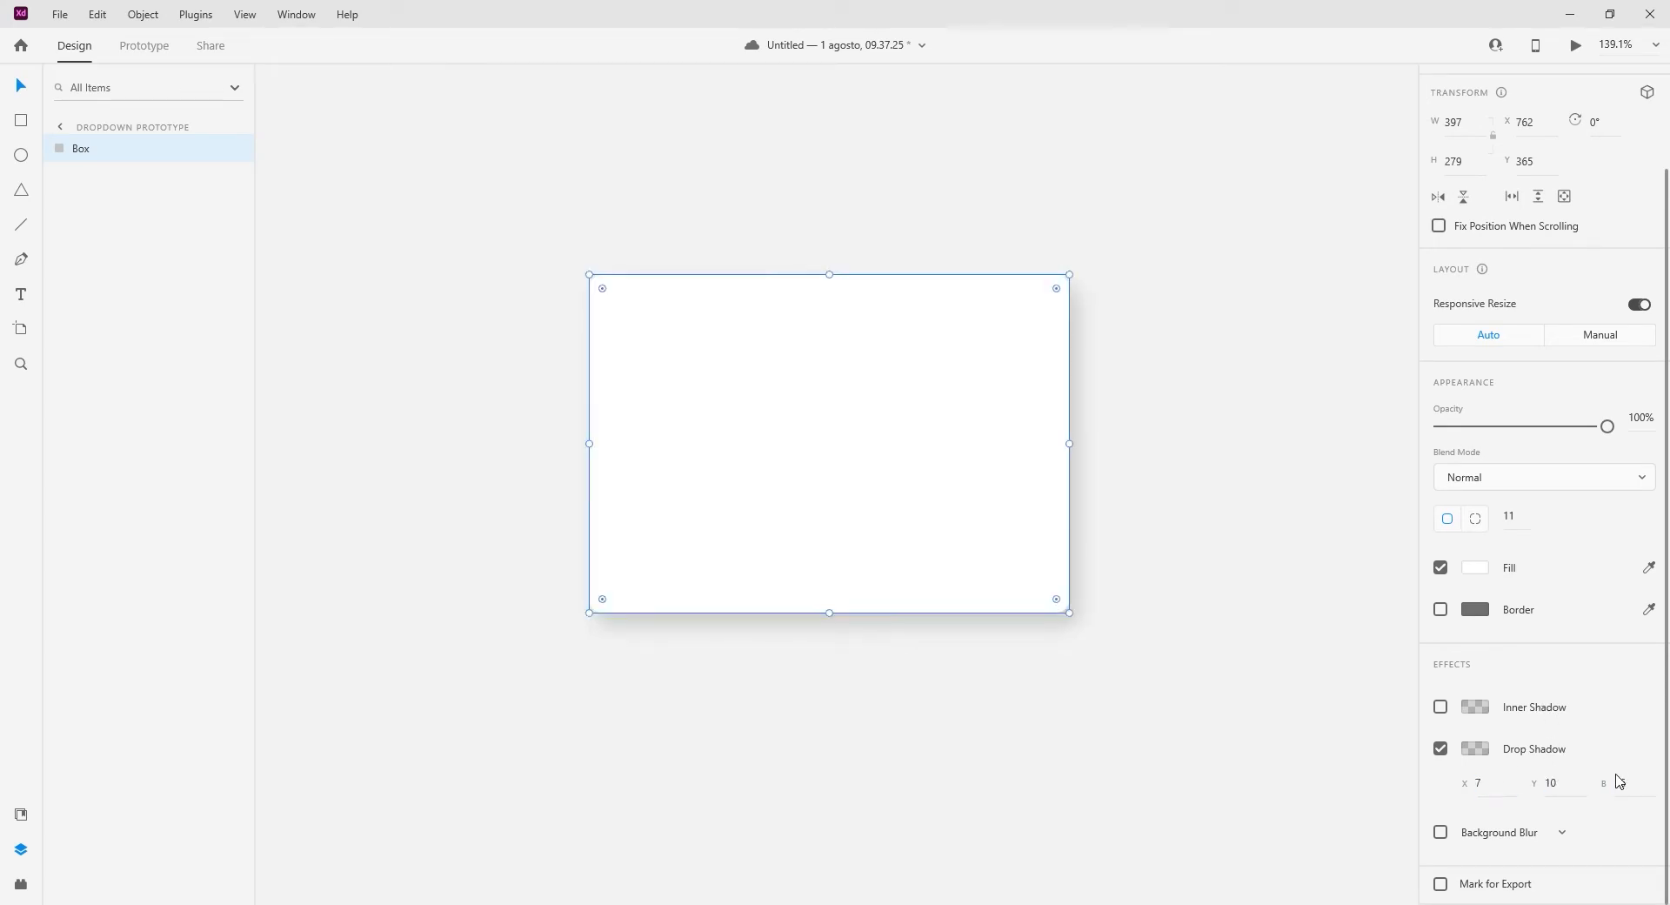
Step: Set the drop shadow's blur to 40 and lower its colour opacity to 3%
click(1618, 782)
text(22)
key(Return)
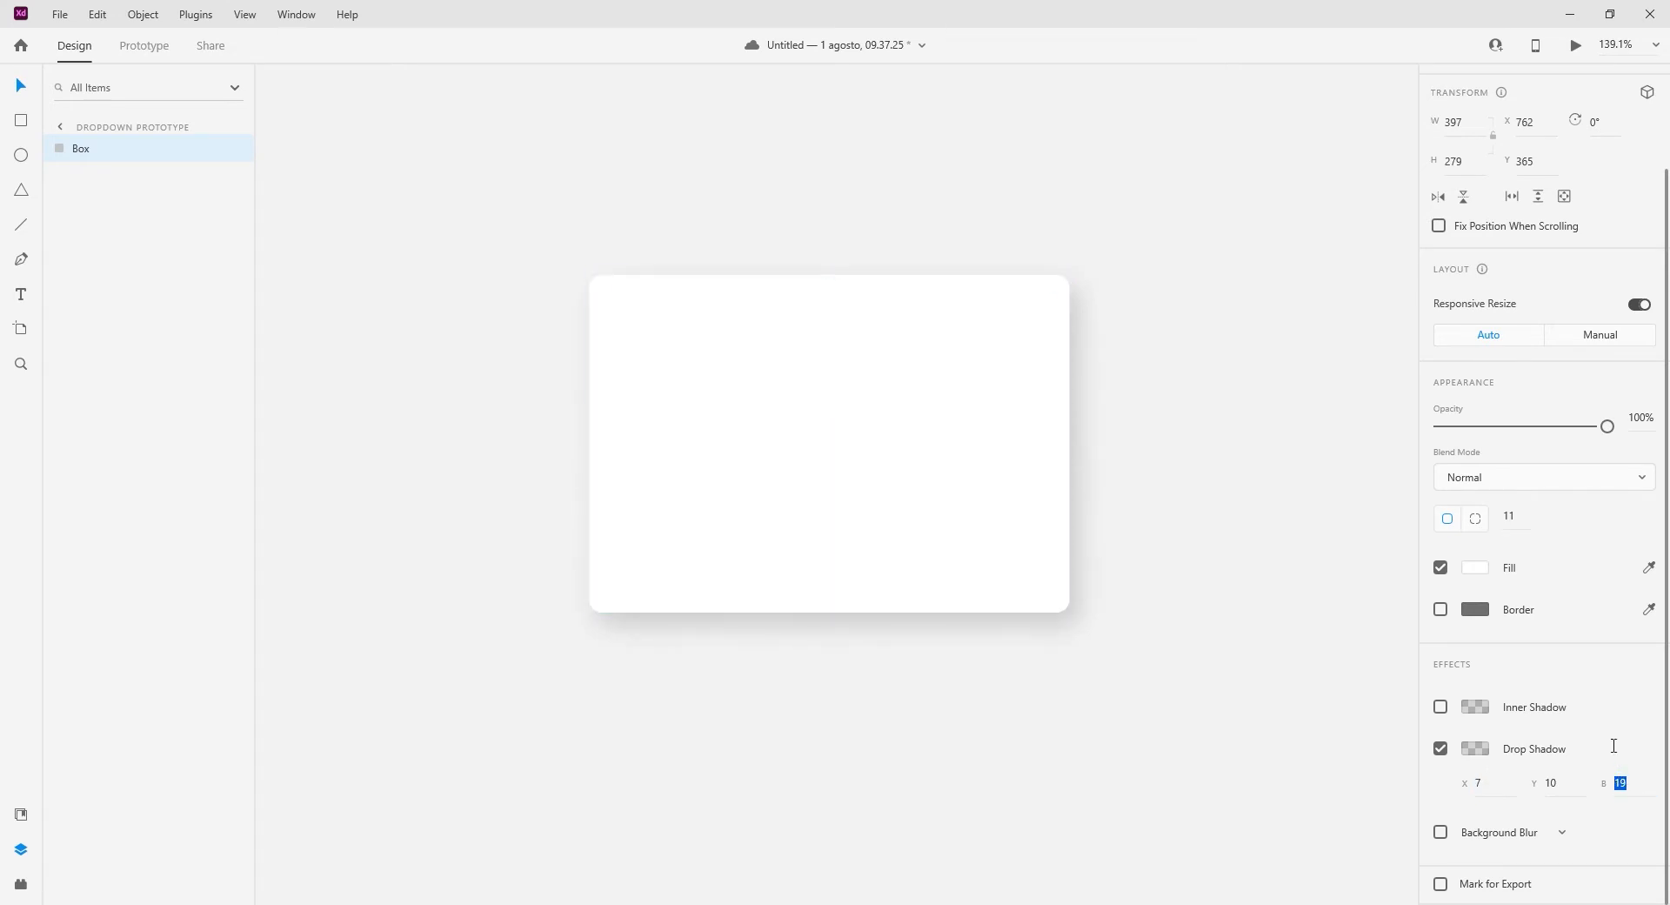
click(1475, 750)
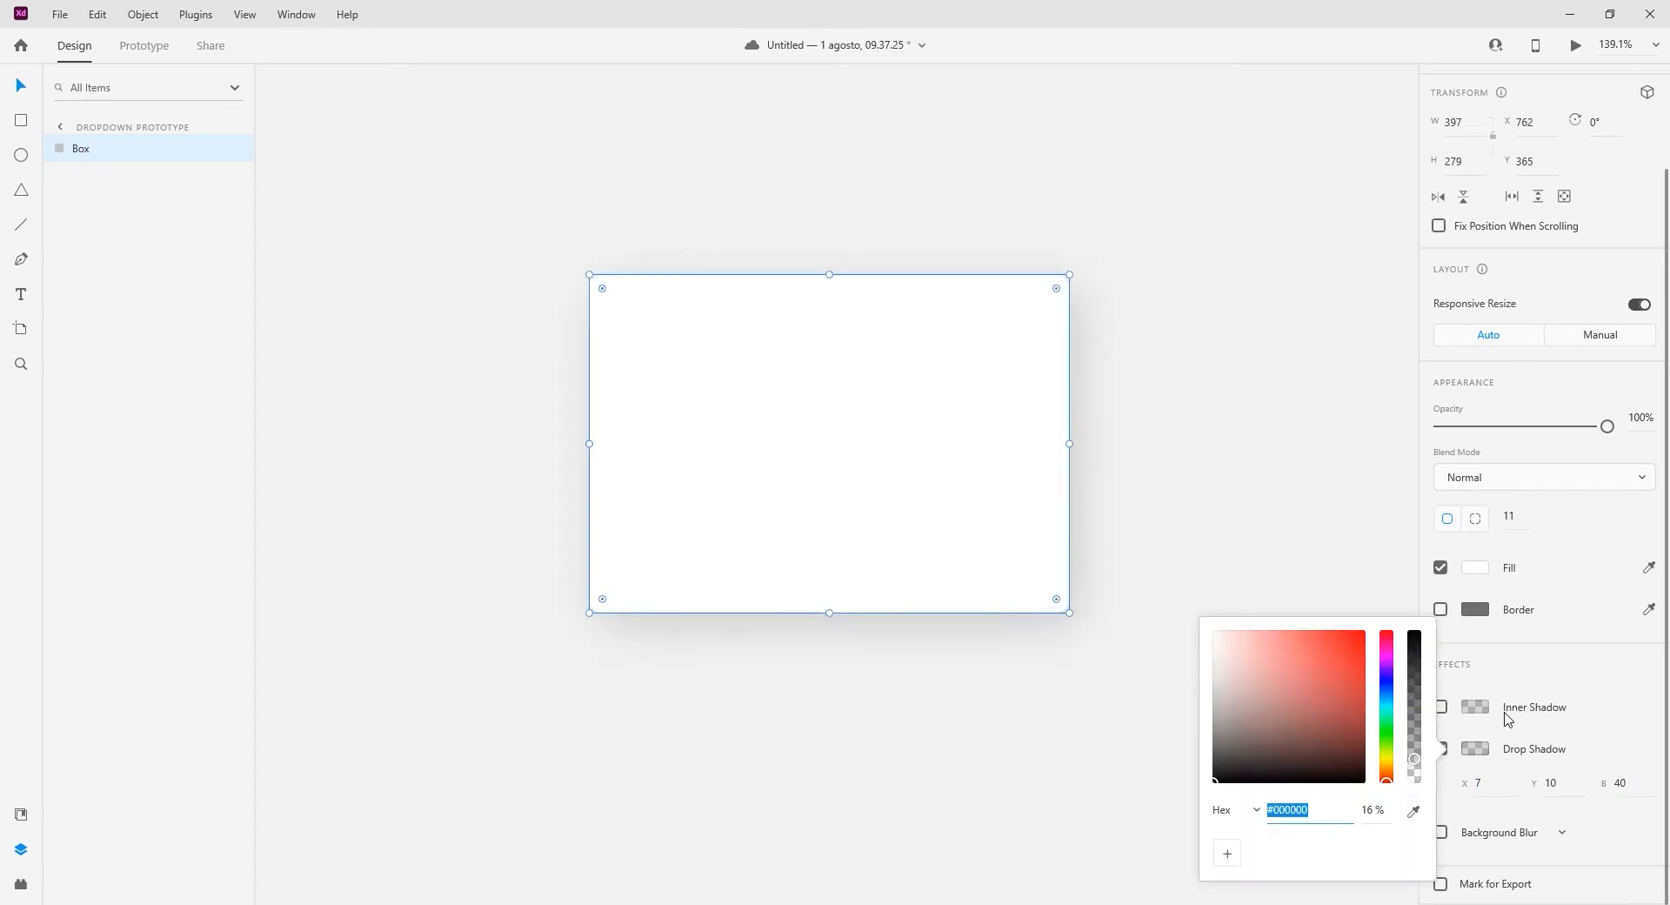
drag(1414, 738, 1431, 785)
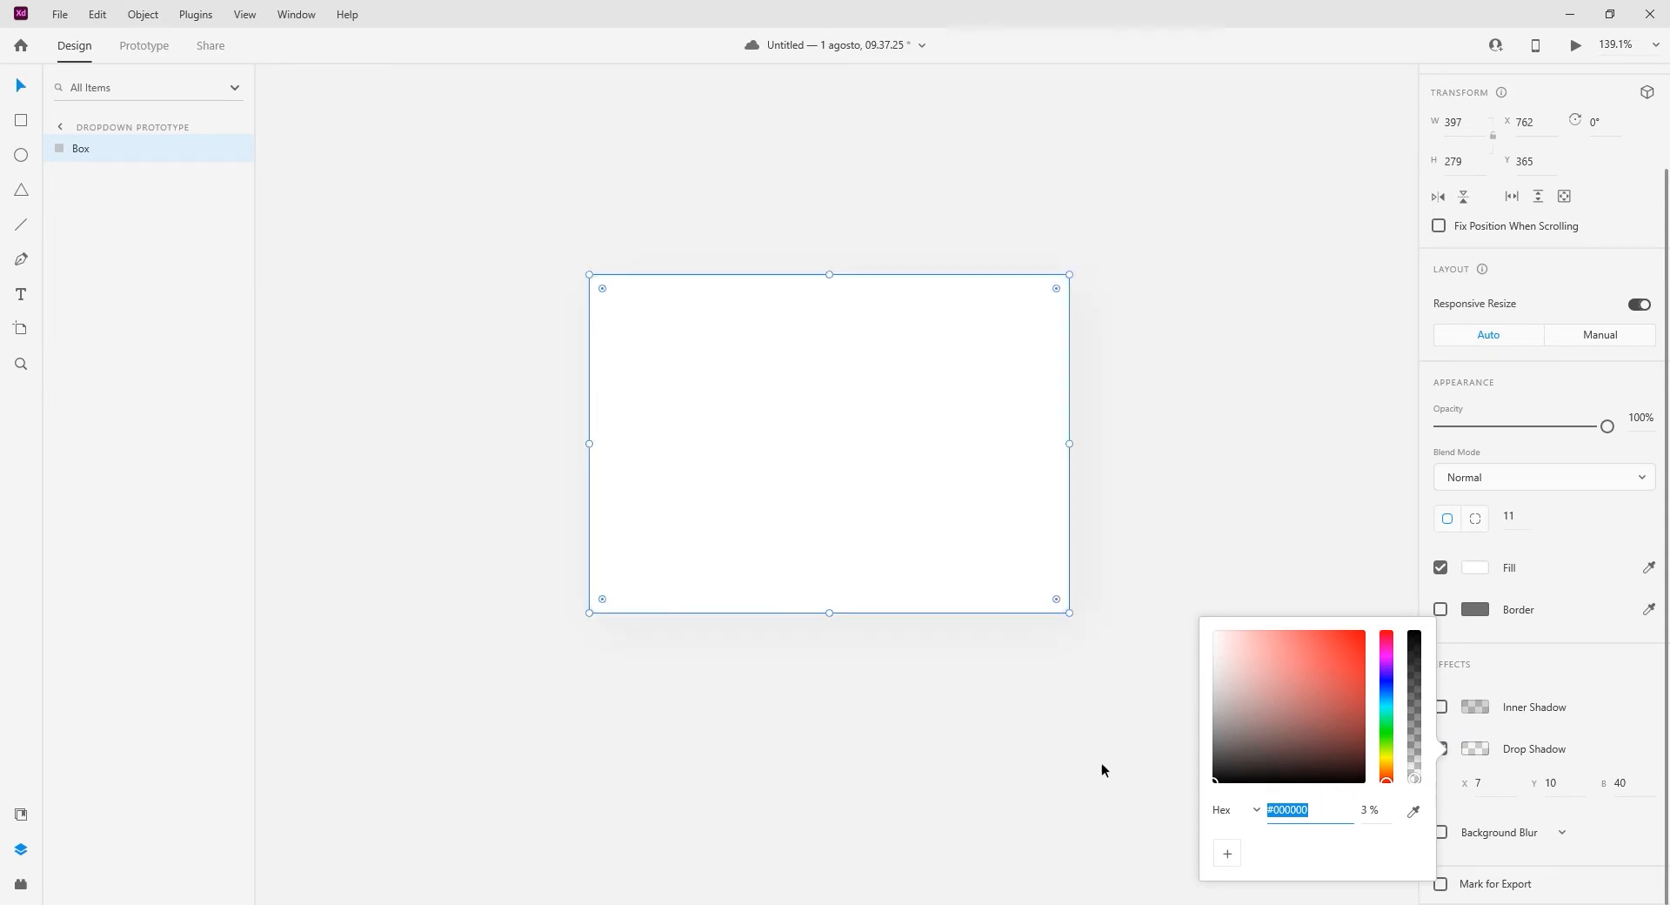
click(1071, 757)
Step: Shrink the box from its lower edge to a height of about 68
click(835, 440)
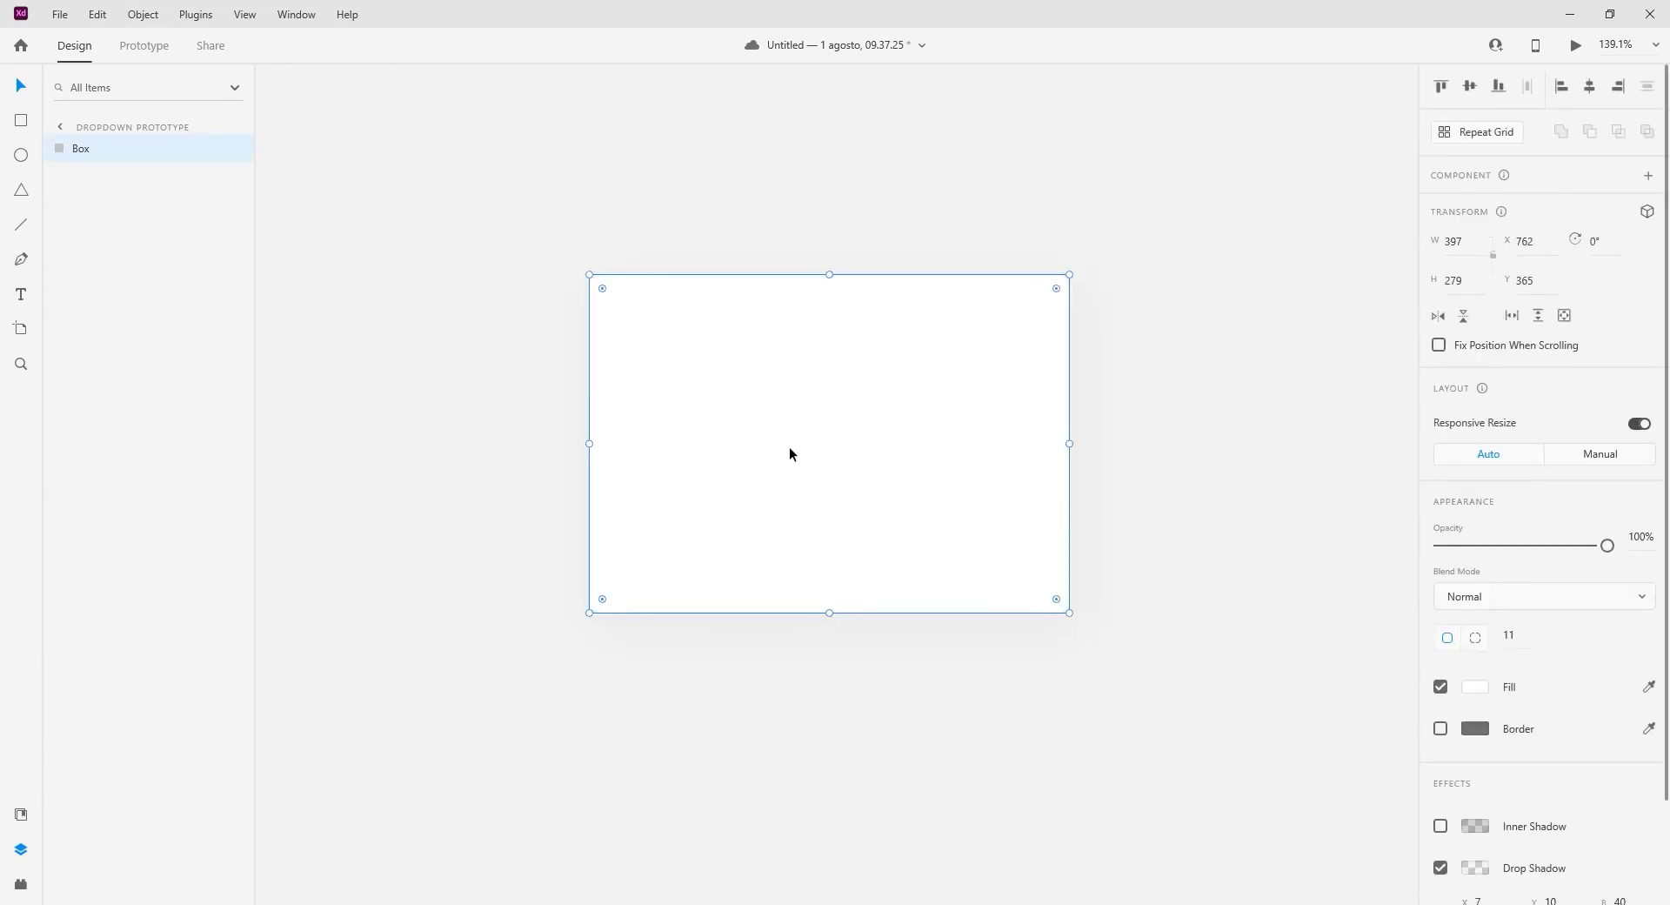
drag(829, 612, 826, 357)
click(825, 391)
Step: Add the text "Dropdown Animation" inside the box near its left edge
scroll(680, 280, up, 2)
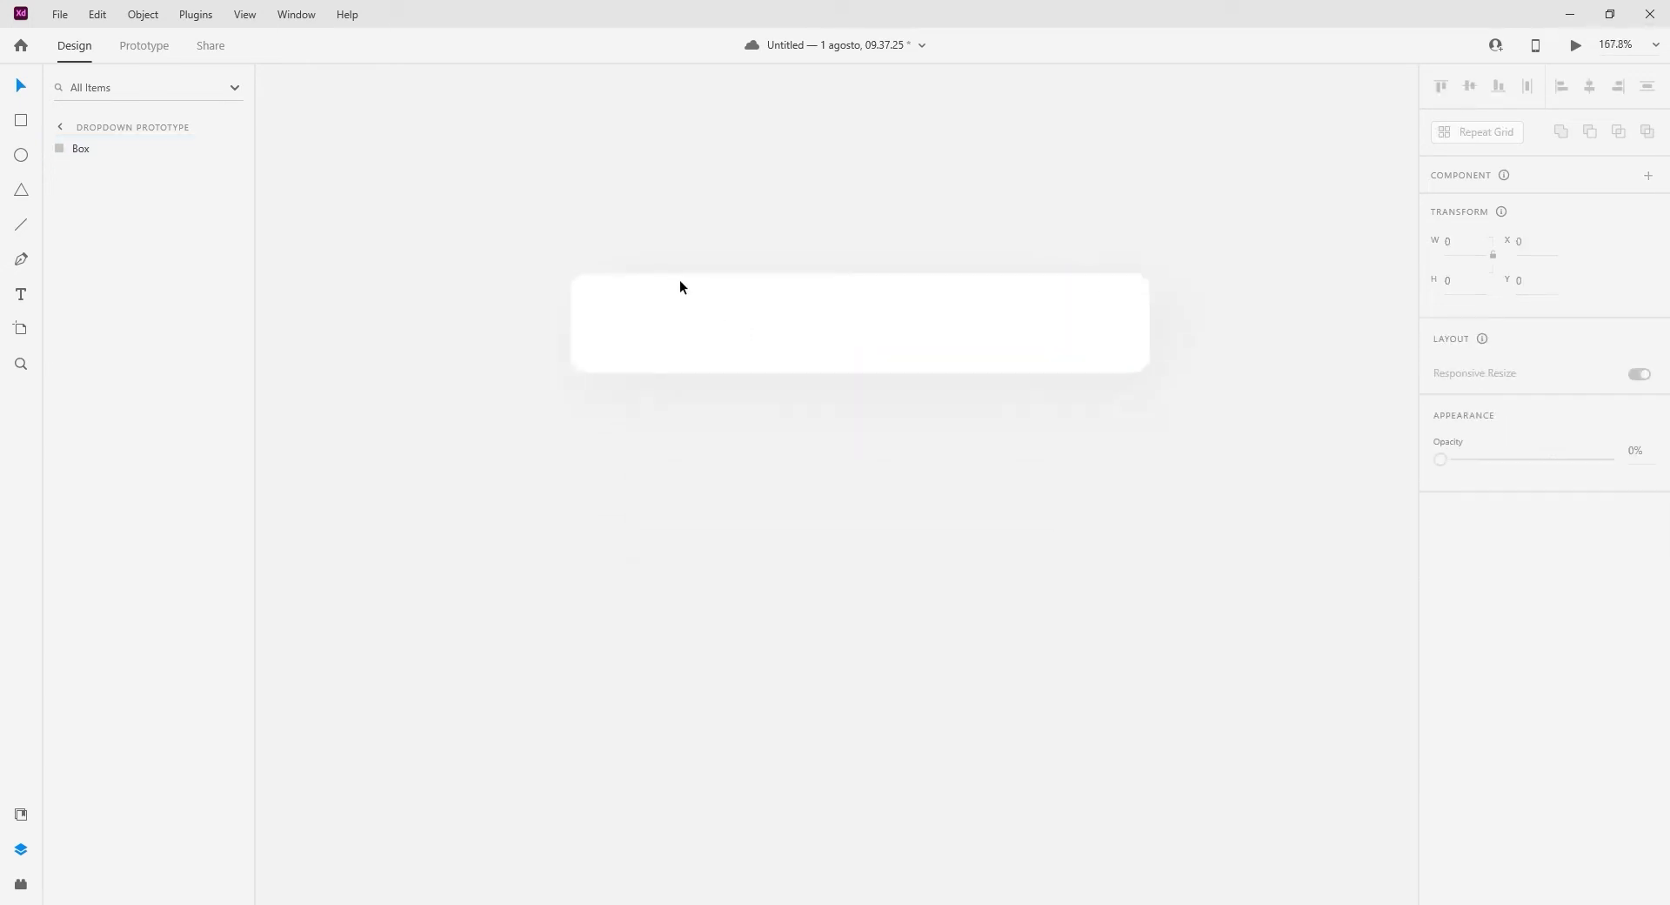
scroll(681, 281, up, 5)
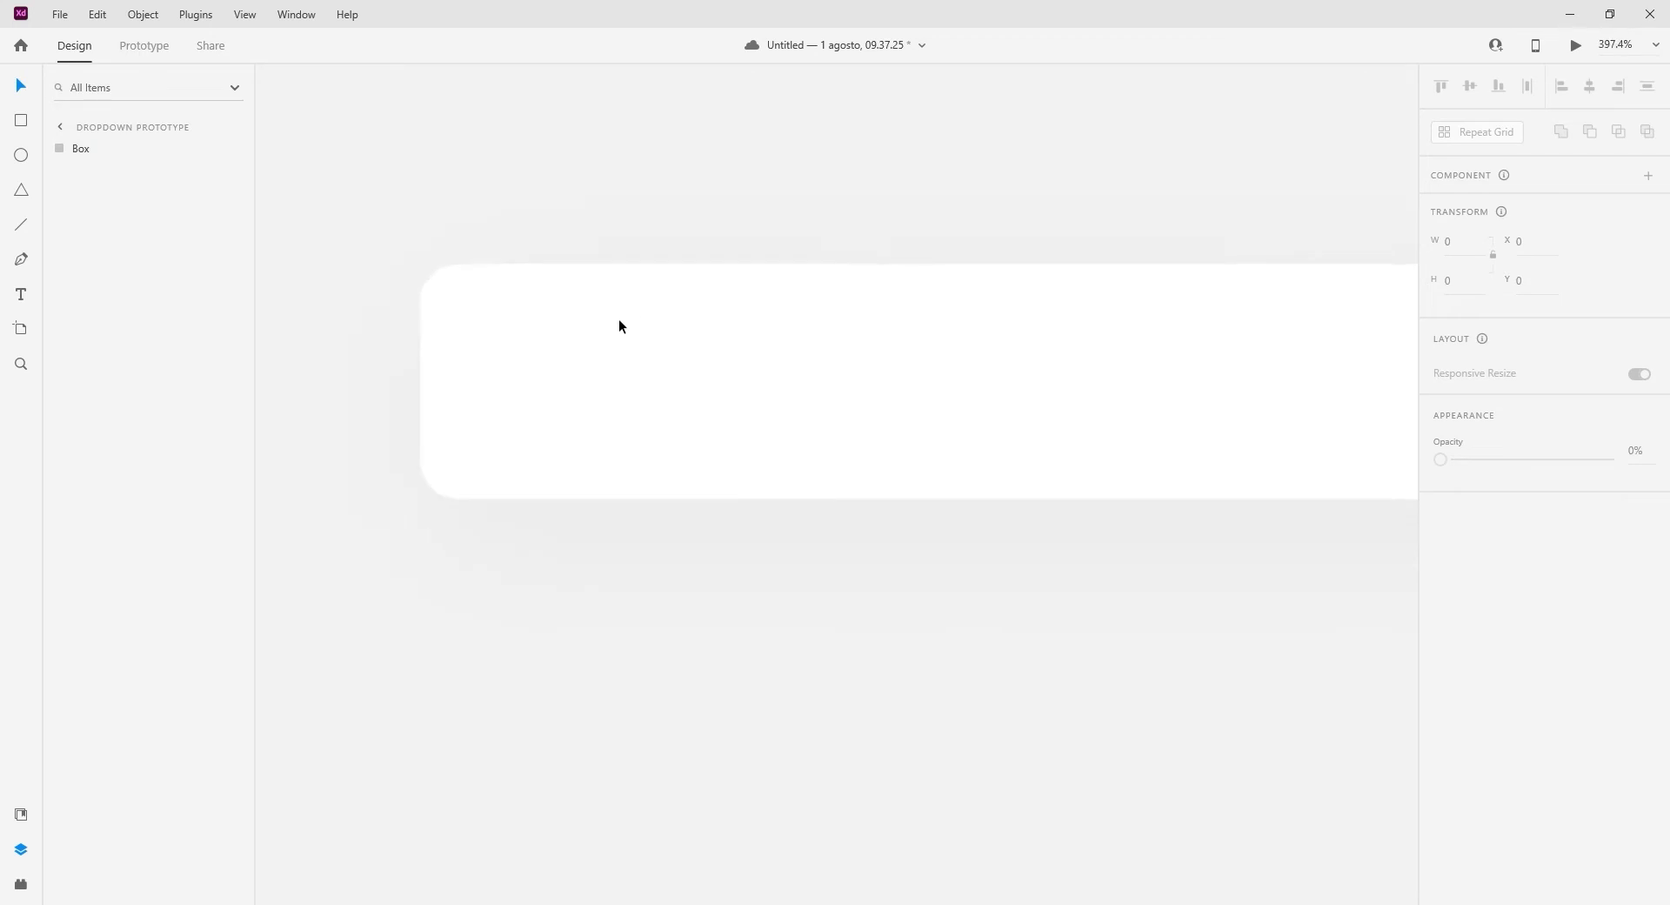
click(529, 389)
text(Dr)
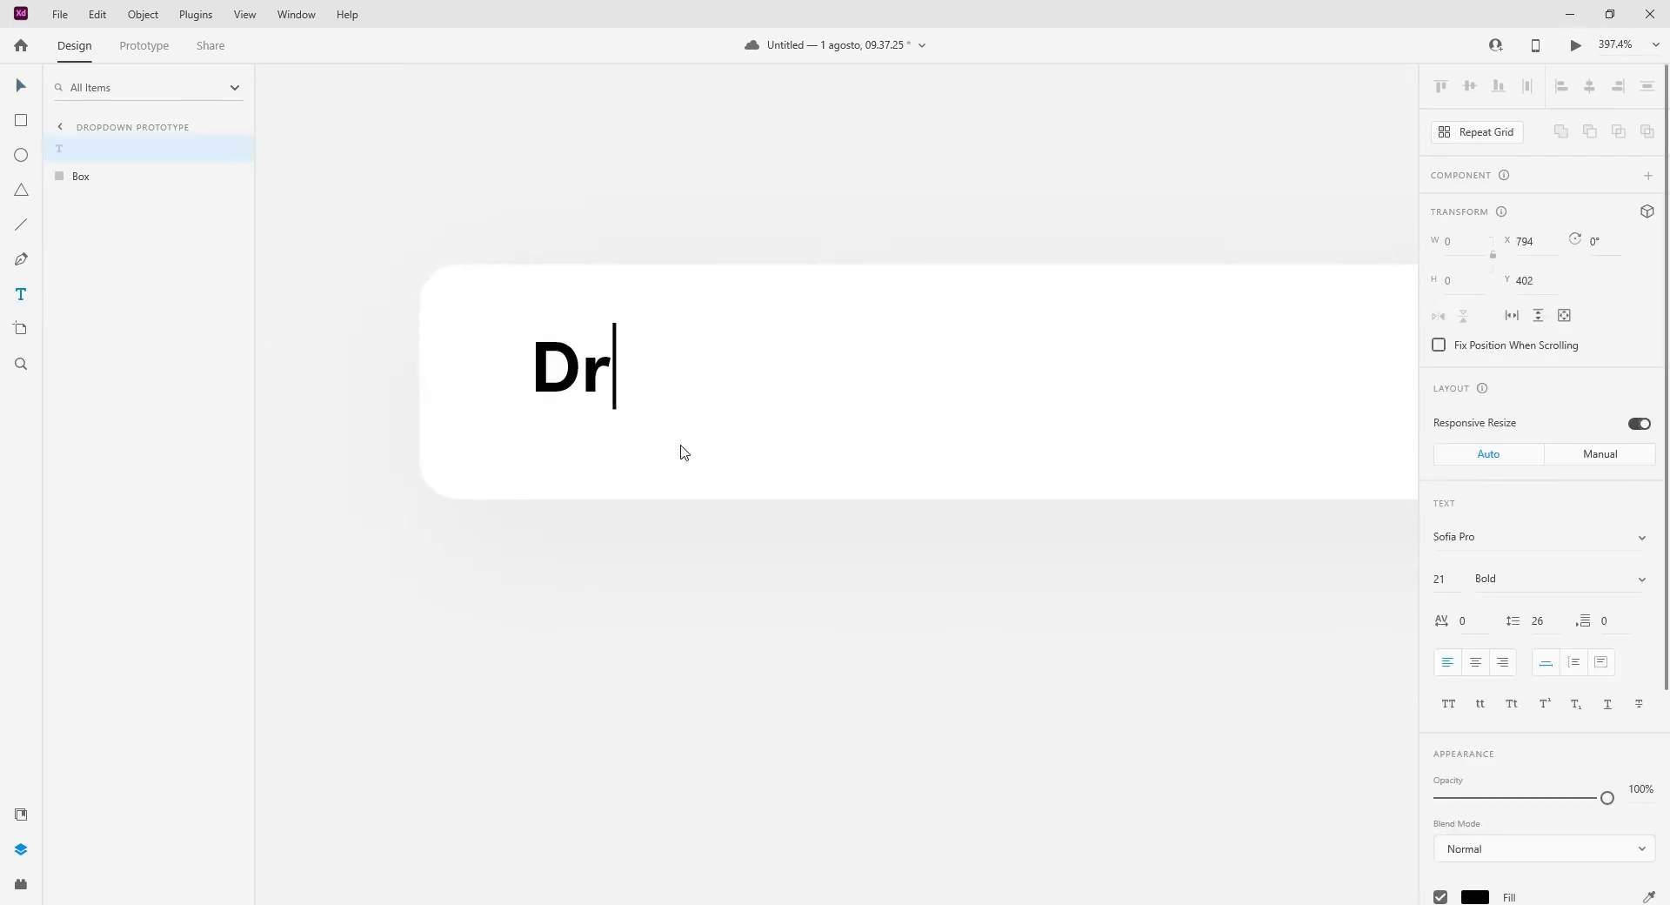
text(opdown Animation)
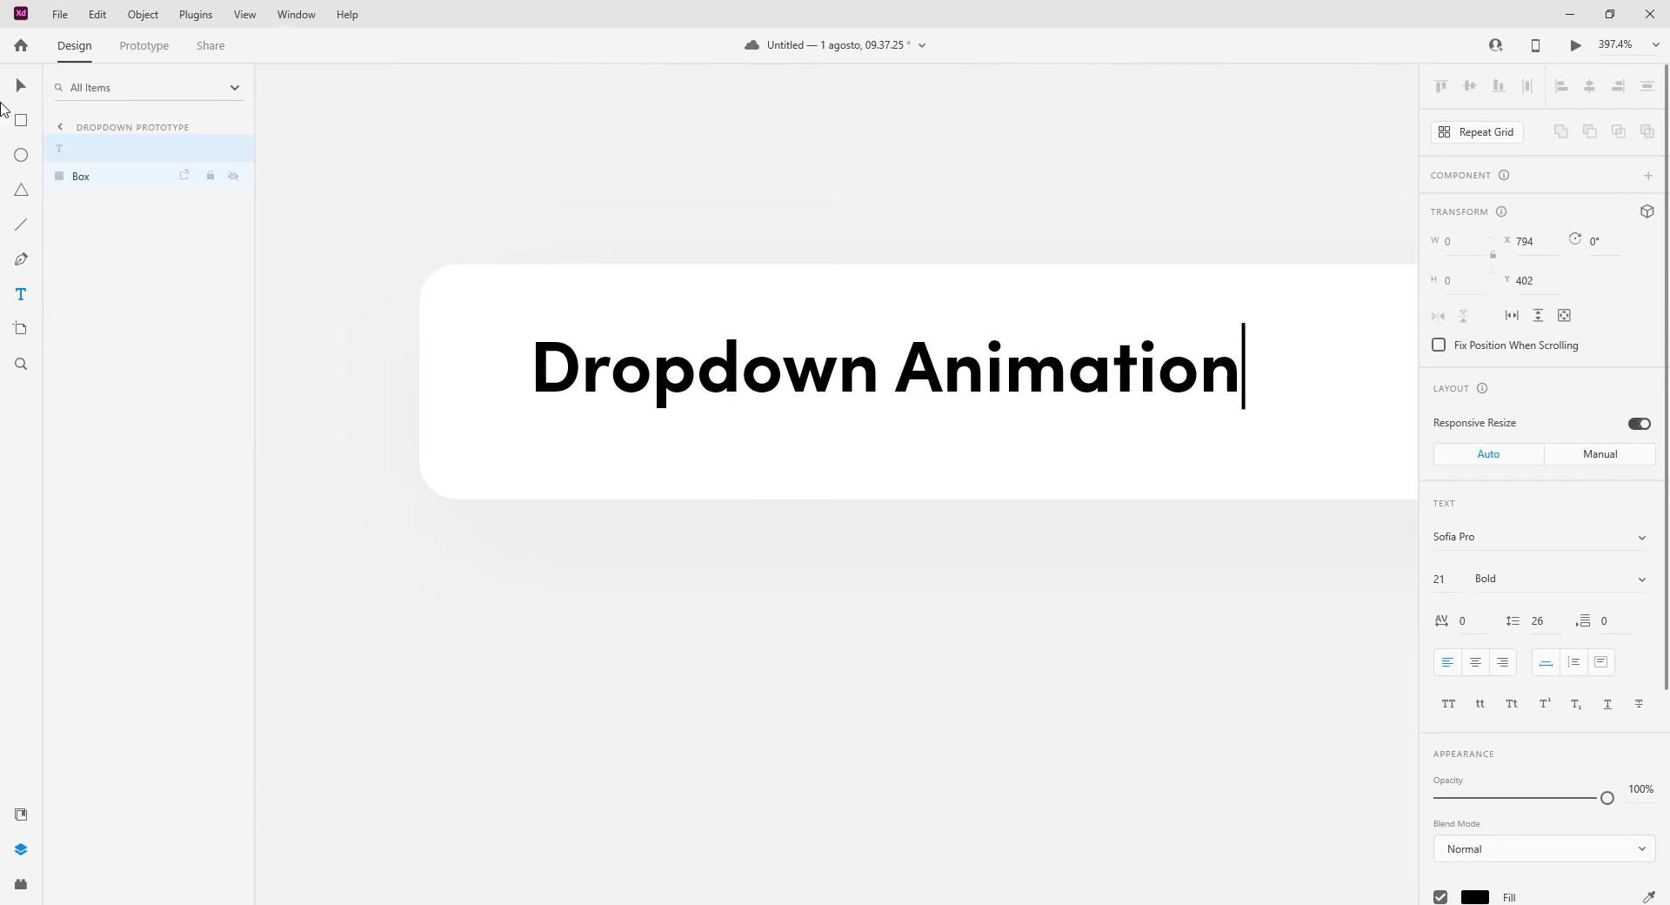
key(Escape)
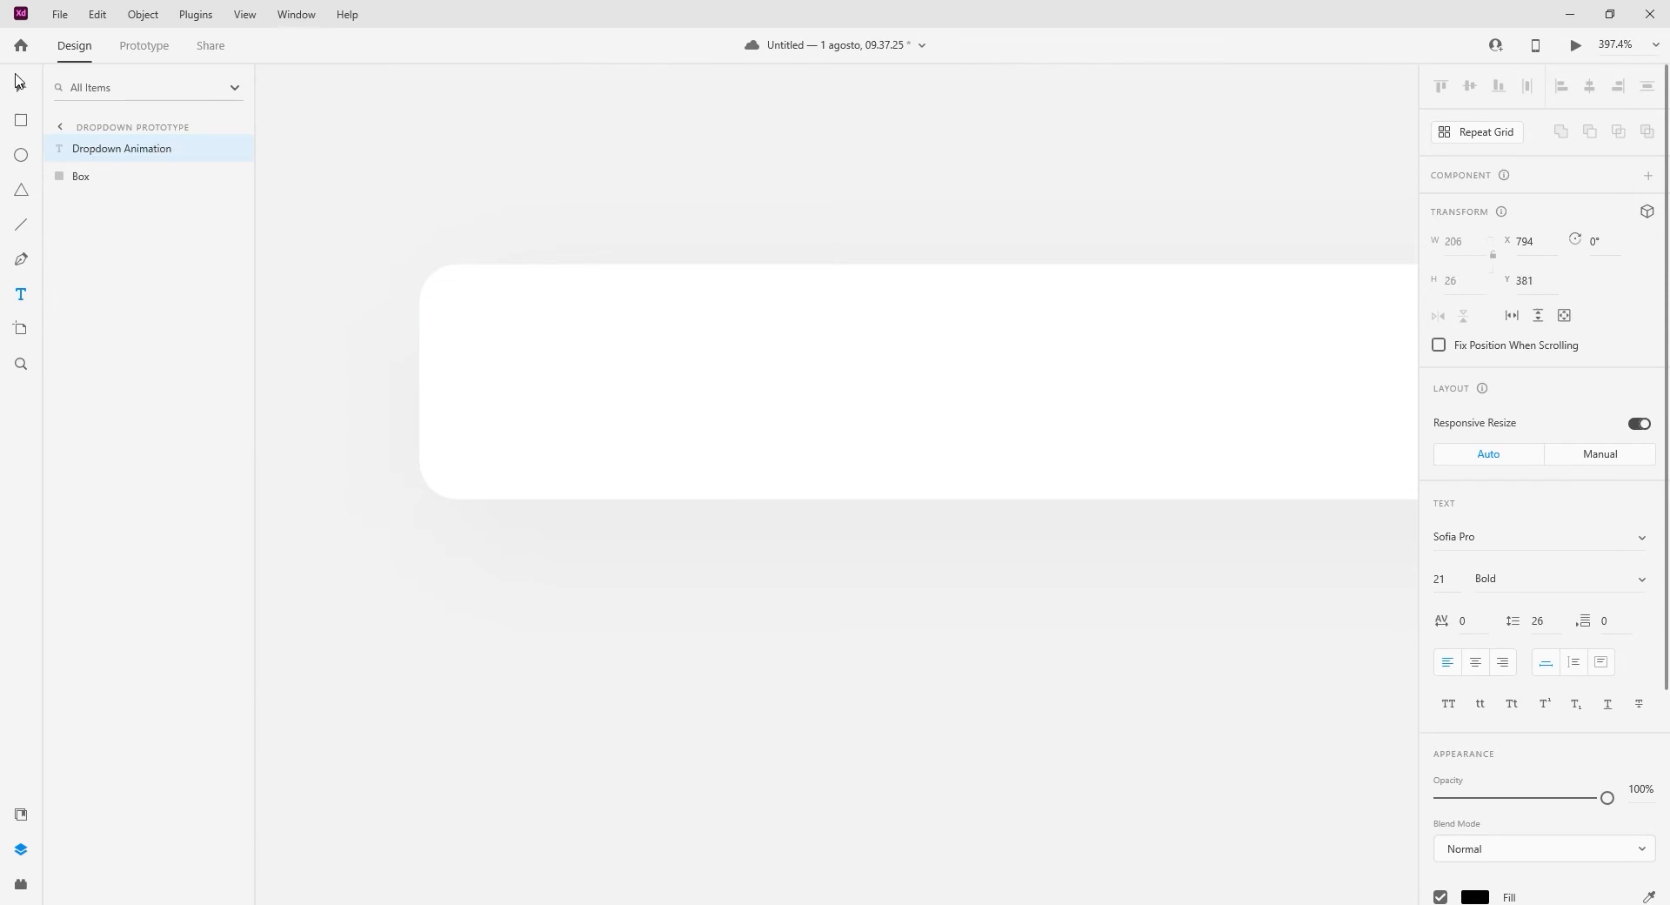
Step: Move the Dropdown Animation text slightly down so it sits vertically centred in the box
click(404, 399)
click(706, 380)
drag(706, 377, 707, 394)
click(769, 452)
scroll(696, 443, down, 4)
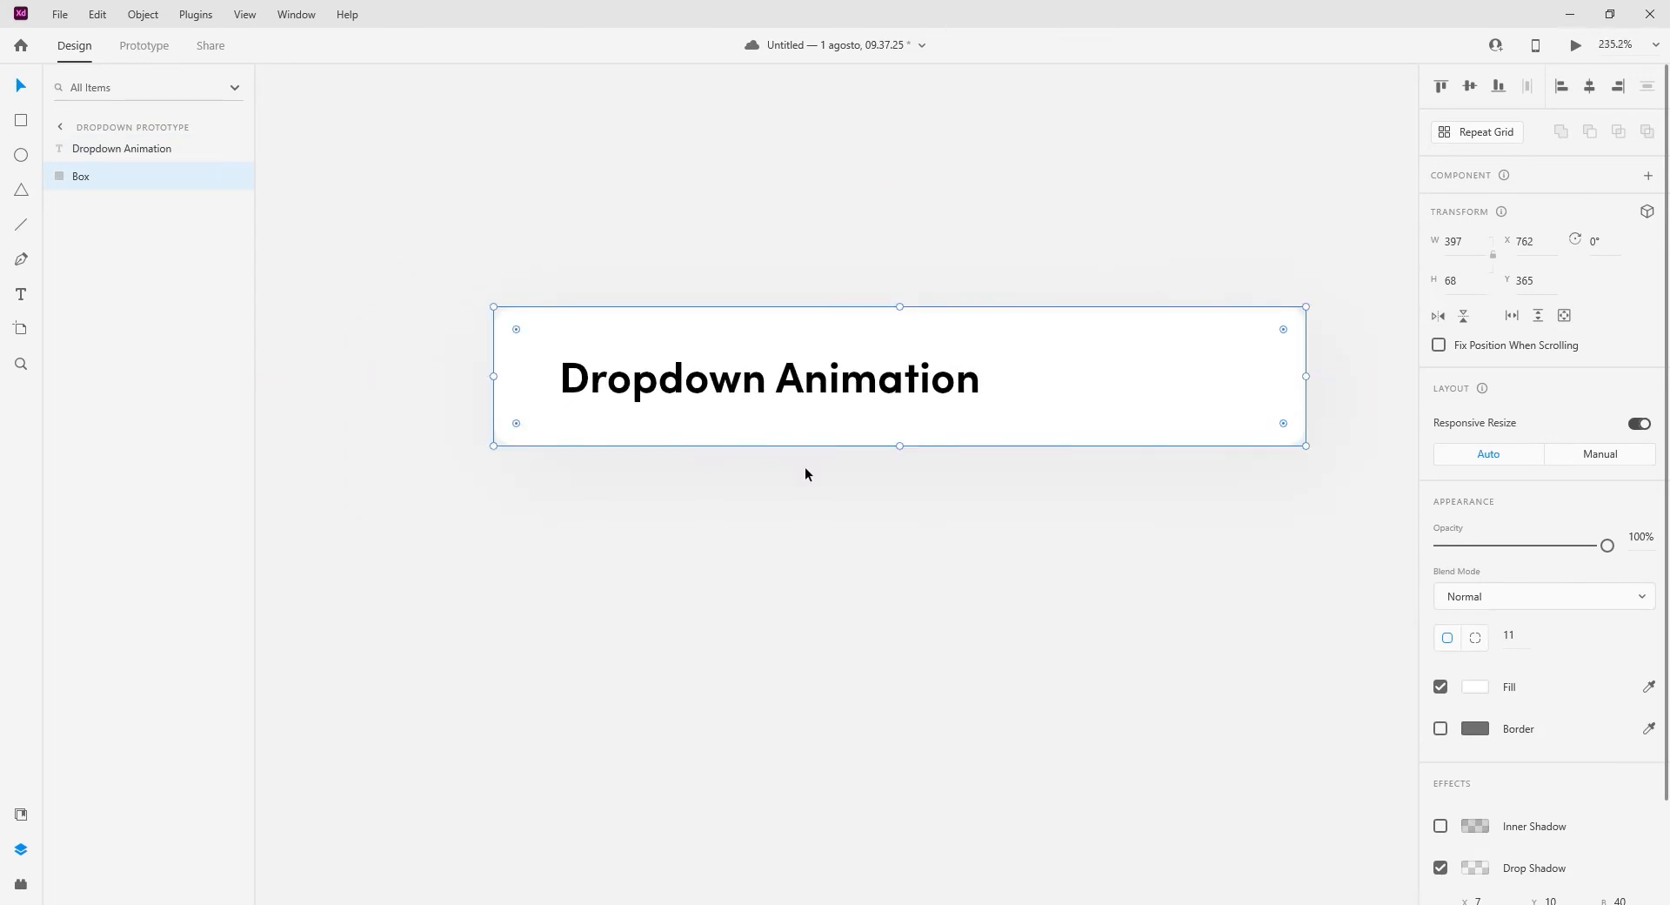
click(806, 470)
Step: Draw a short diagonal line, about 8 by 8, descending to the right near the box's right end
scroll(618, 406, down, 4)
scroll(984, 388, up, 3)
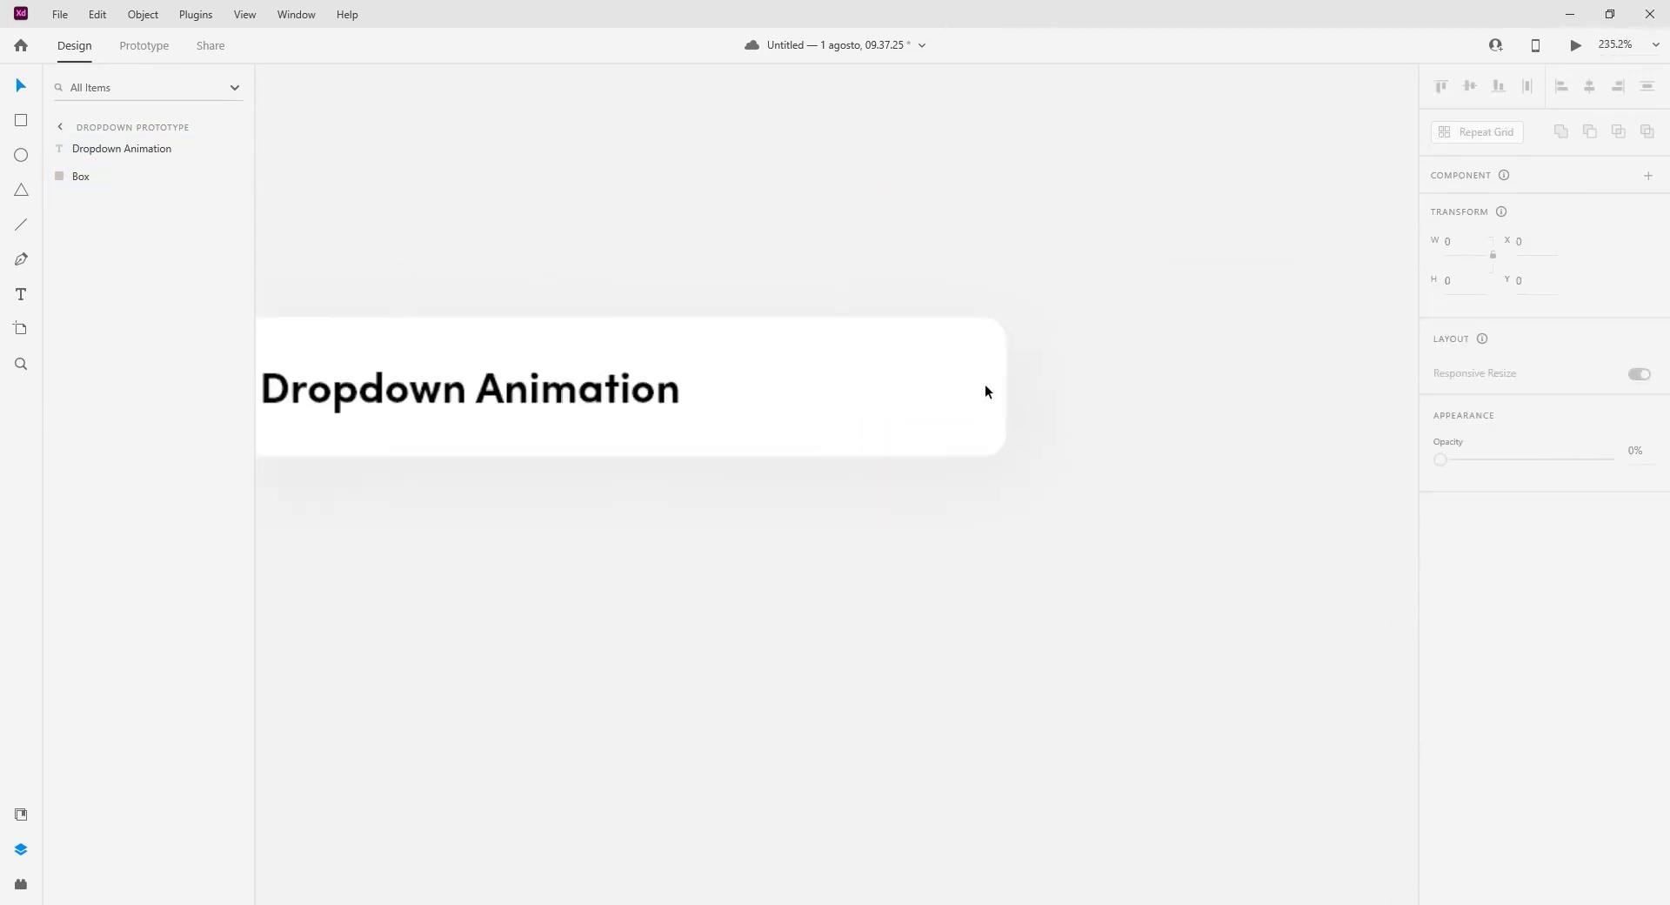
scroll(977, 395, down, 2)
scroll(895, 377, up, 7)
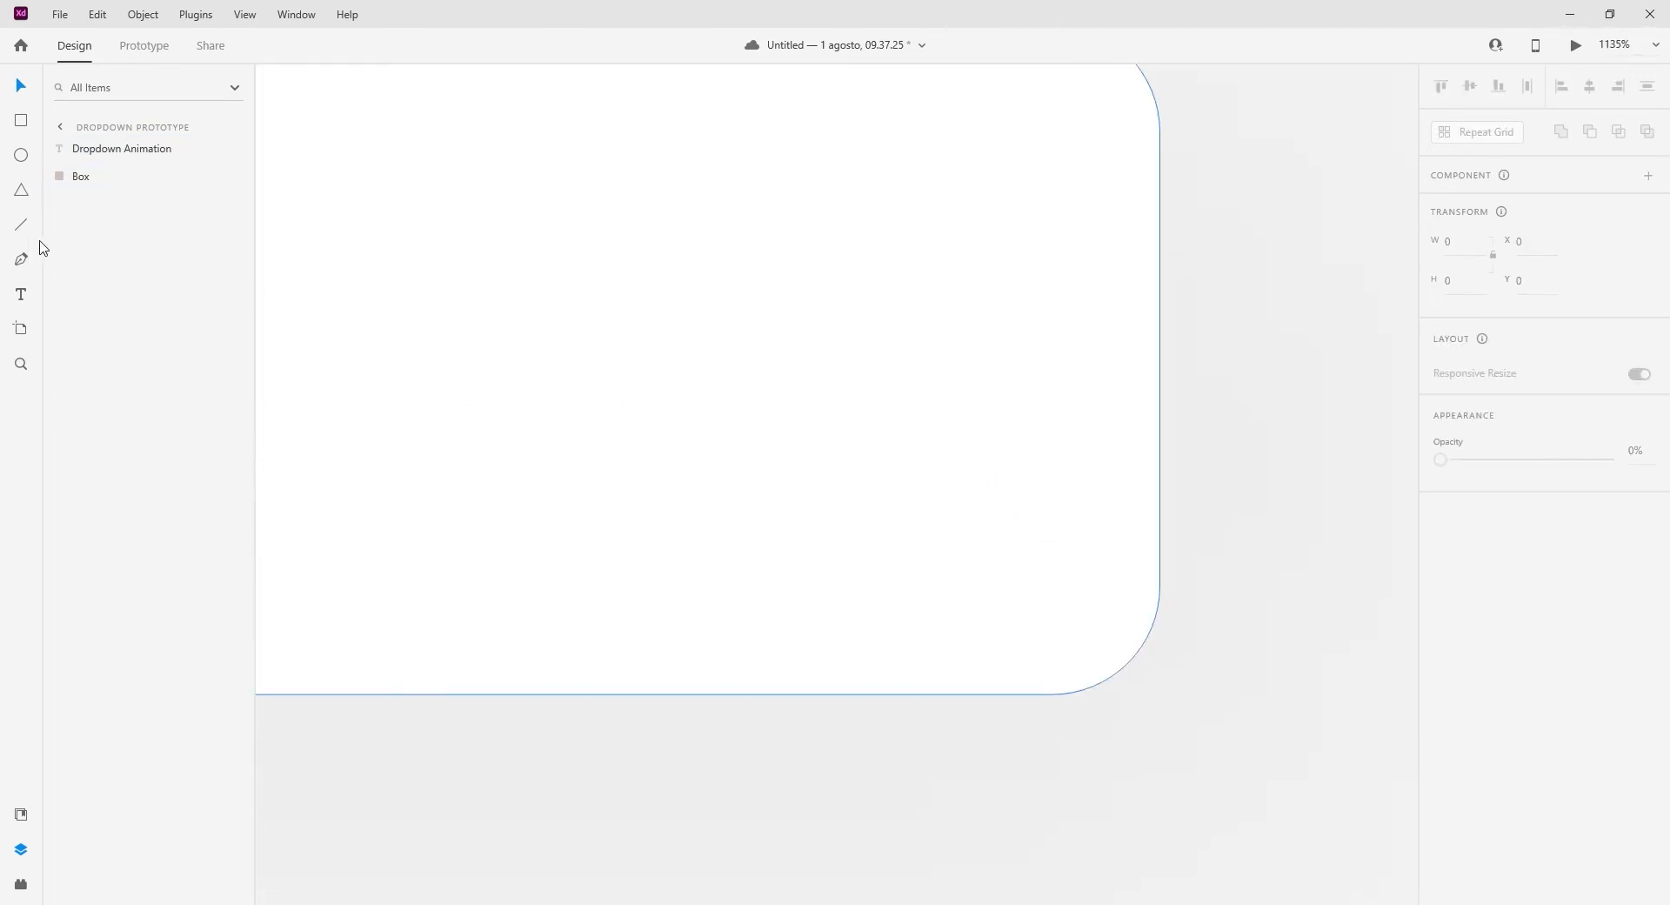
click(20, 228)
mouse_move(711, 314)
mouse_down()
mouse_move(801, 403)
mouse_move(802, 376)
mouse_up()
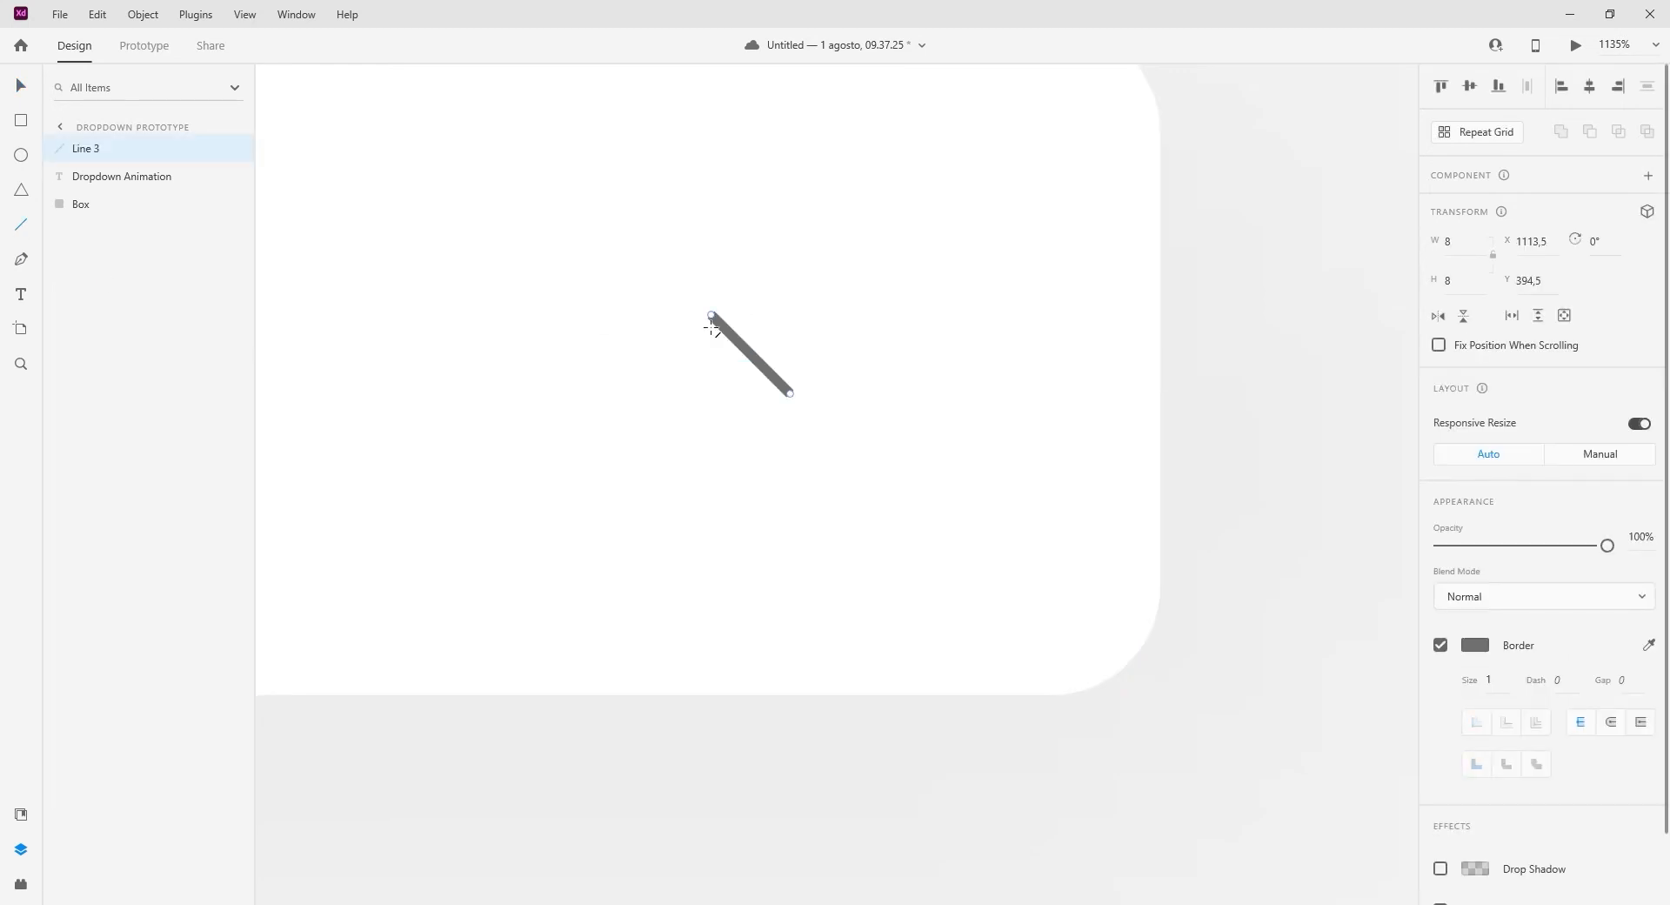
Step: Set the diagonal line's border size to 3 and give it round caps
text(2)
key(Return)
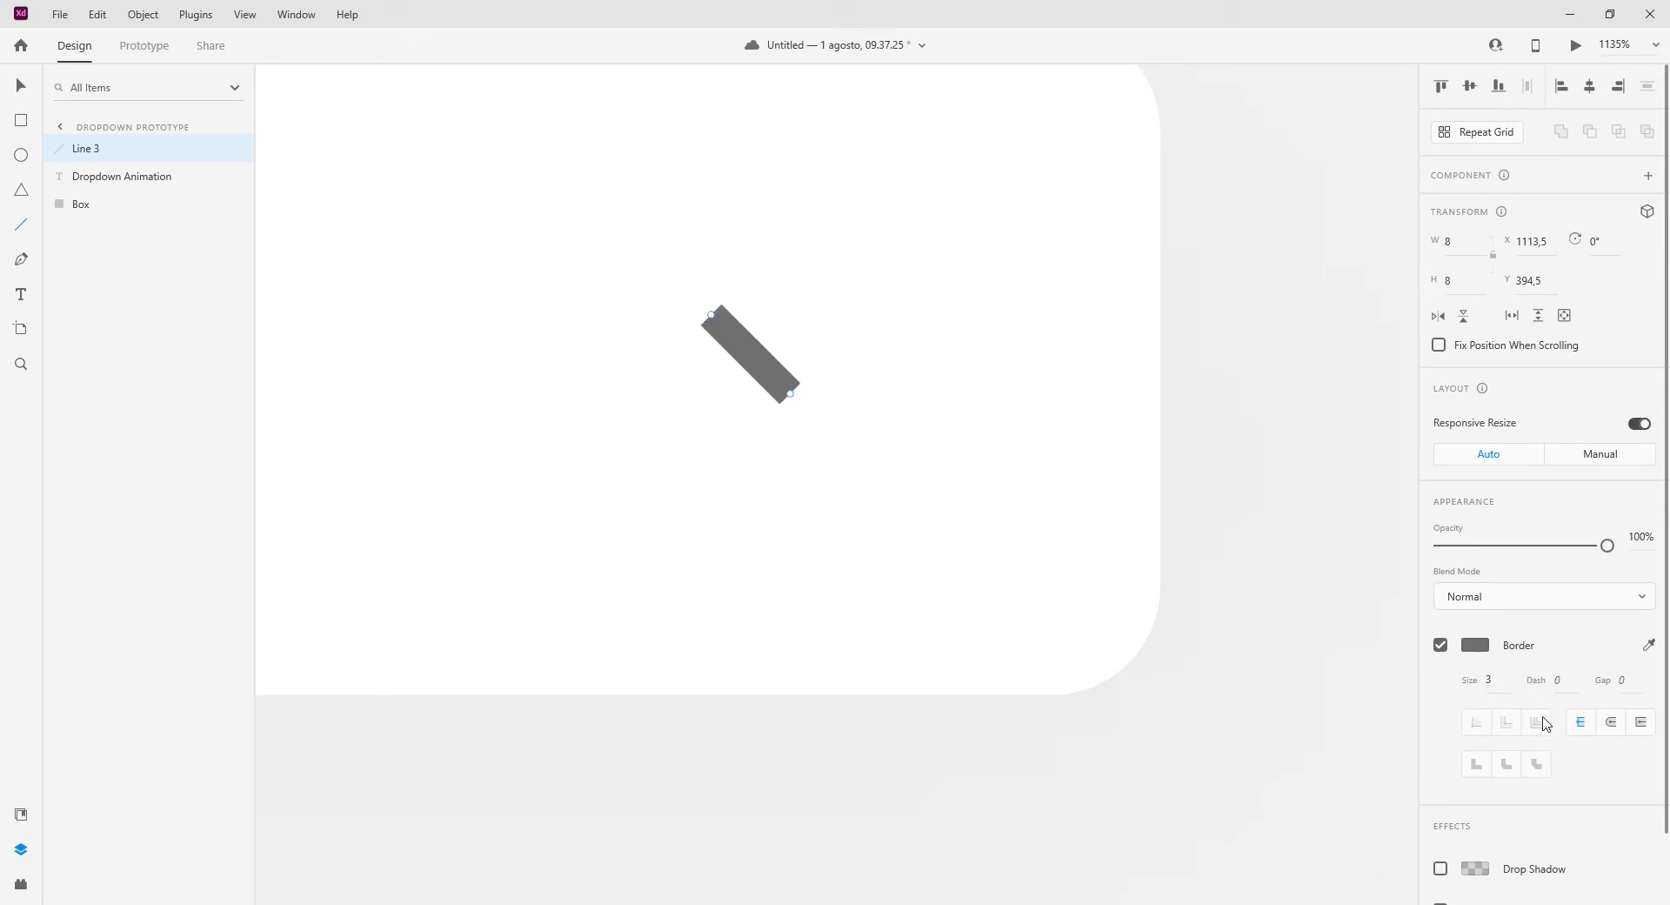
click(1612, 723)
Step: Duplicate the diagonal line, flip the copy horizontally and join it to the original's lower end as a downward chevron
click(20, 92)
drag(760, 355, 854, 359)
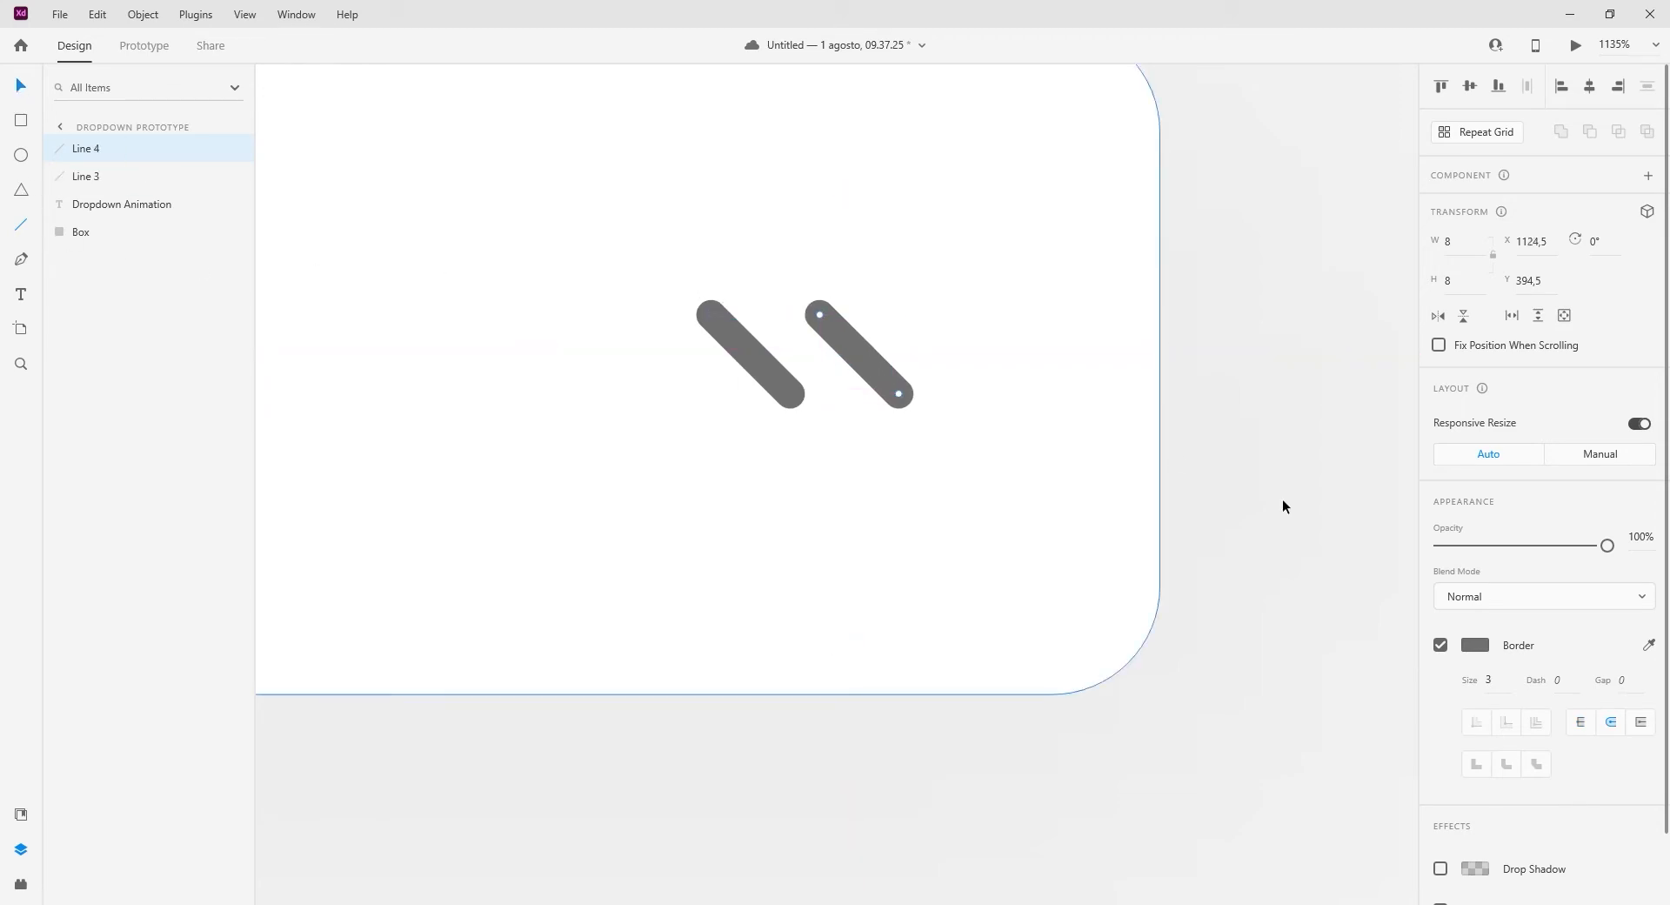
click(1433, 320)
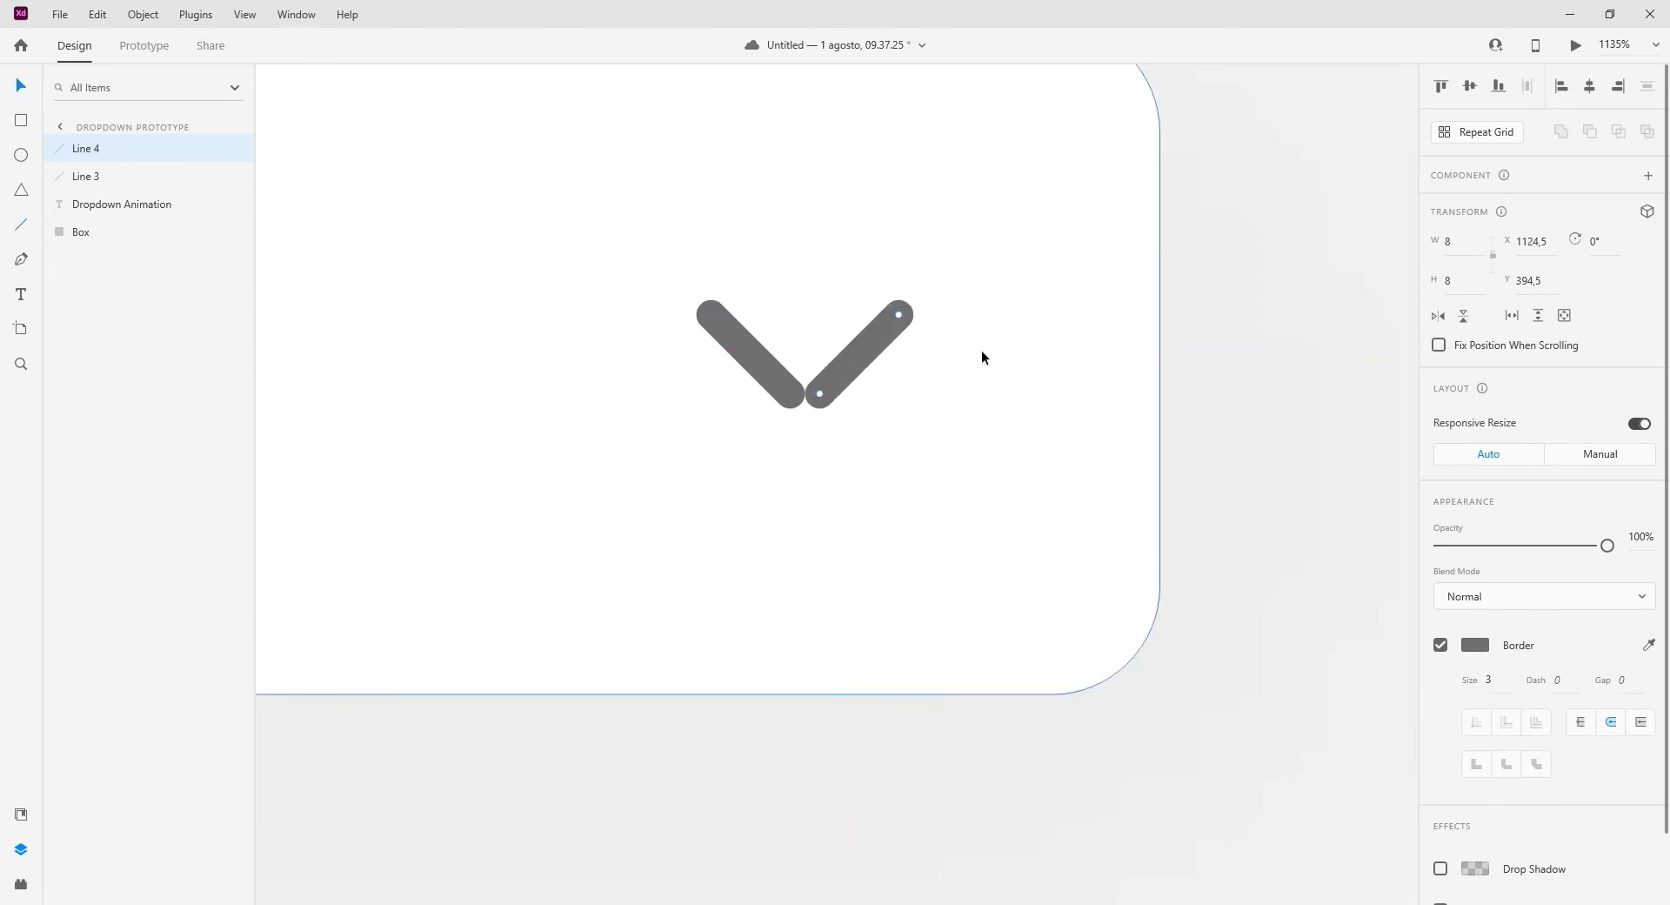
drag(864, 336, 837, 339)
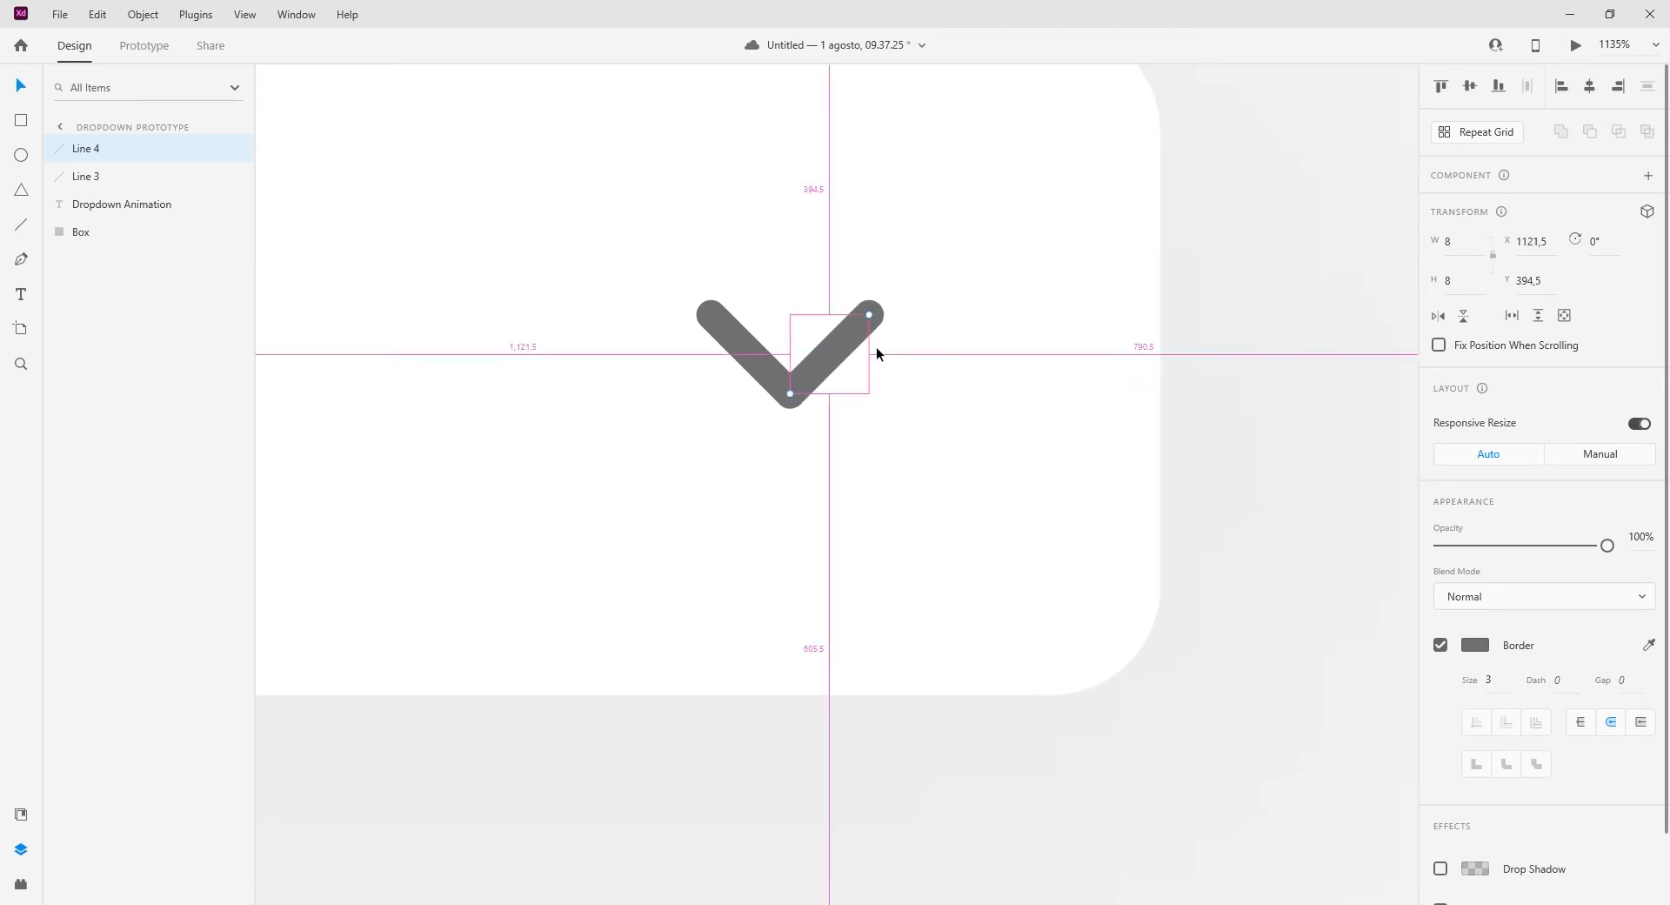
Step: Group the two chevron lines and name the group "drodown icon"
scroll(967, 376, down, 5)
scroll(904, 374, up, 4)
click(925, 341)
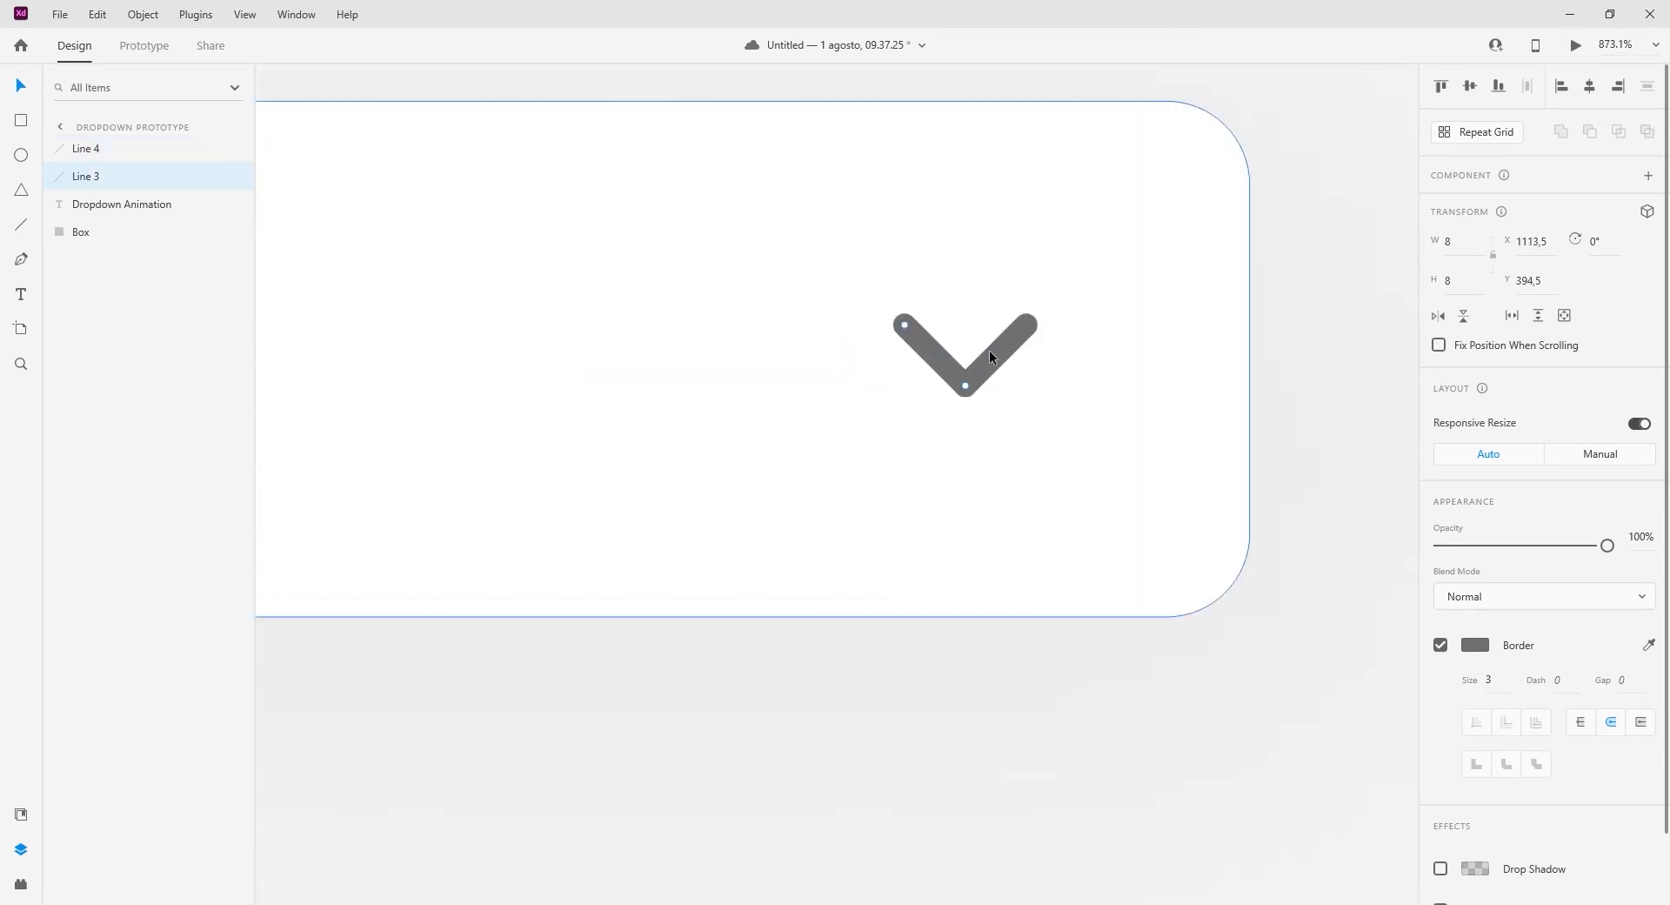
shift+click(1002, 353)
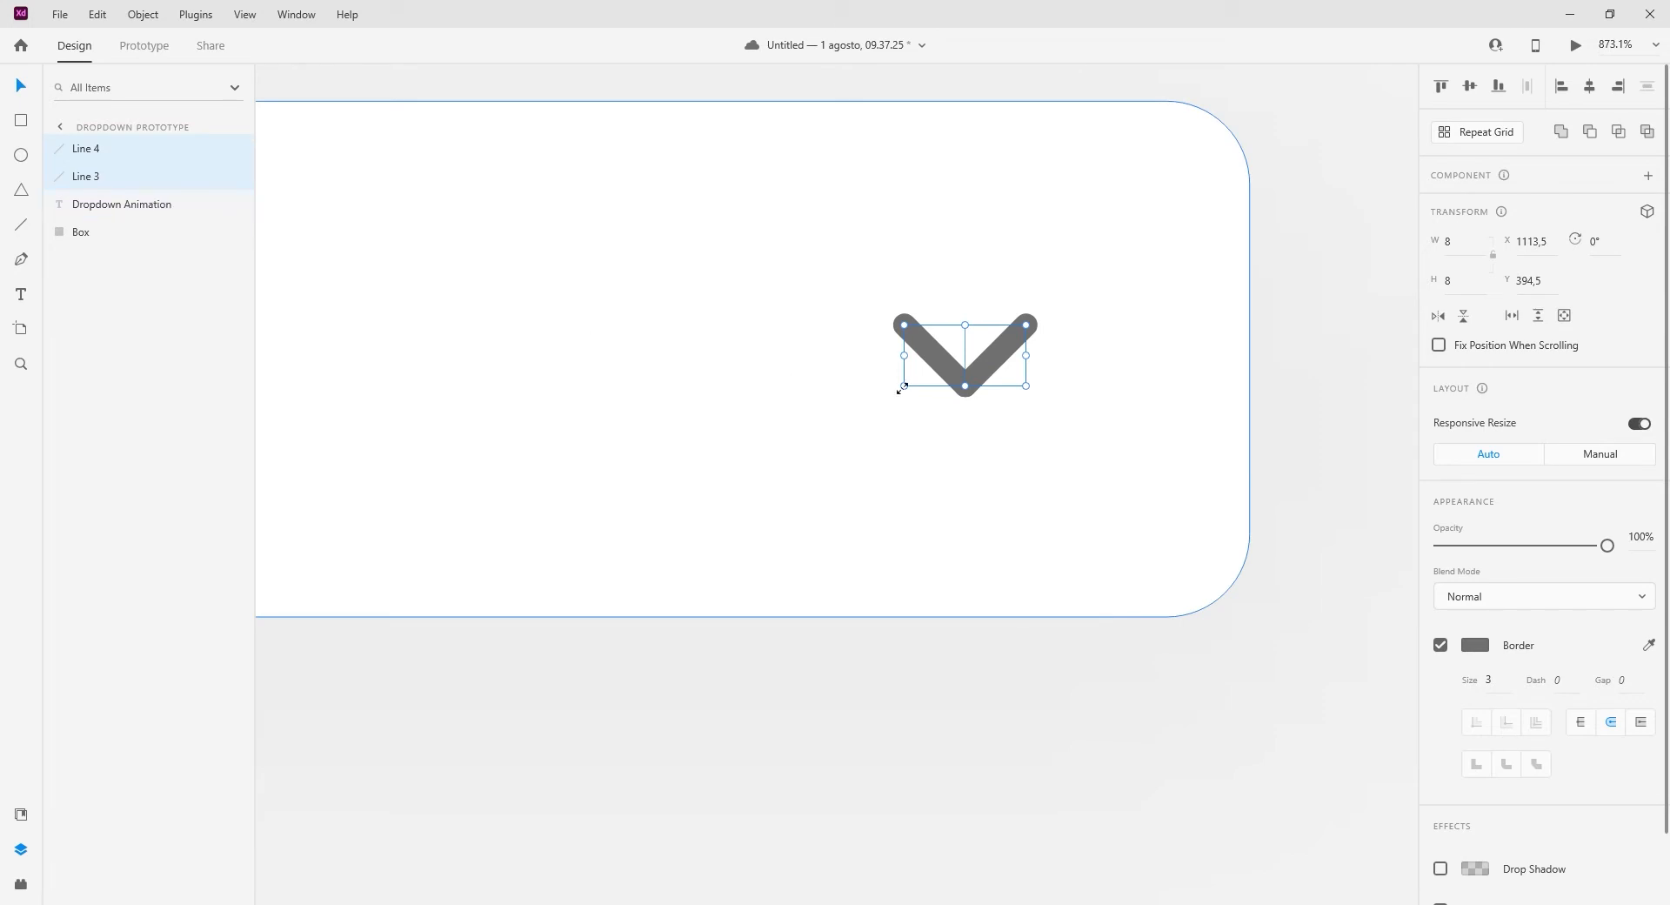
key(ctrl+g)
double_click(101, 153)
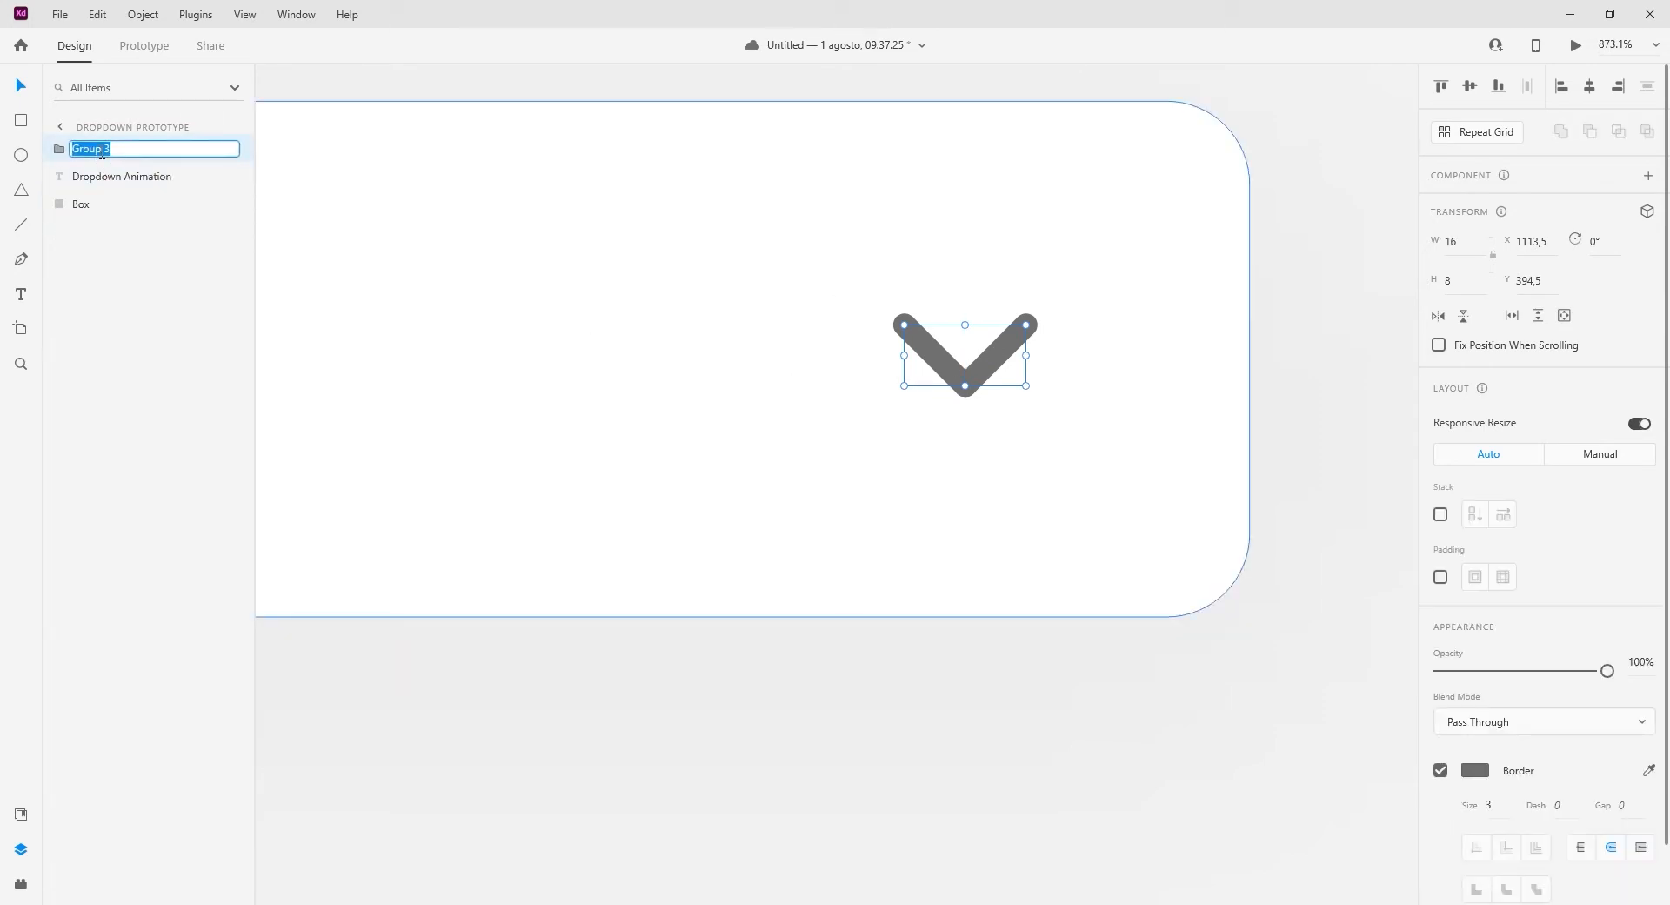
text(drodown icon)
key(Return)
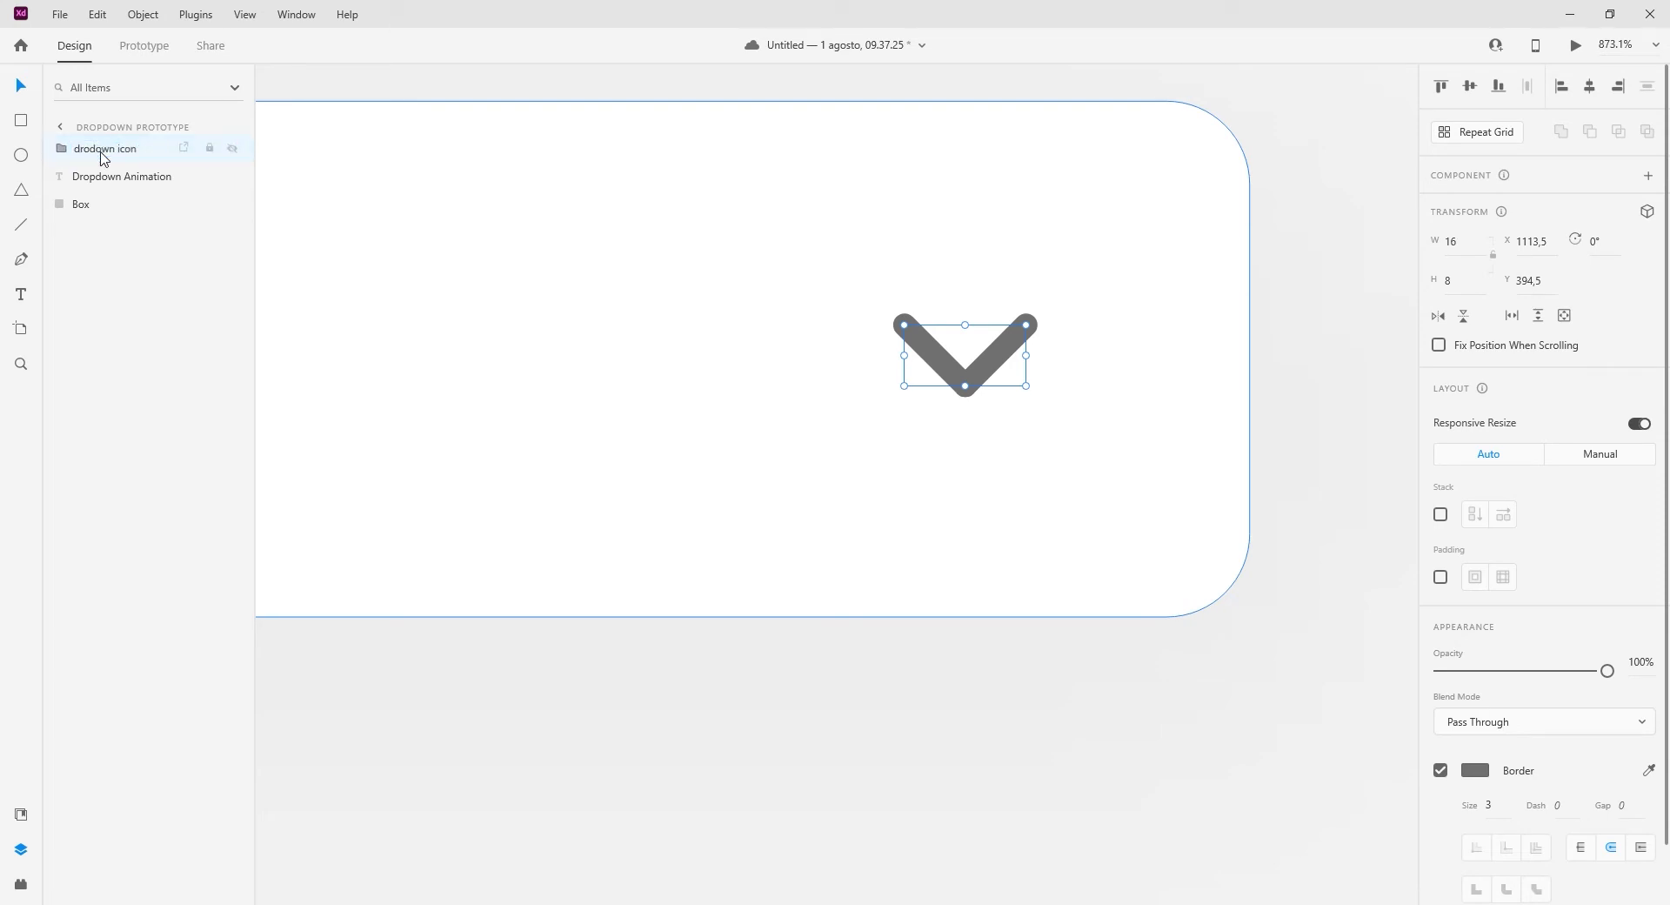
Step: Scale the chevron icon down to about 12.4 by 6.2 and make its border colour black
drag(1027, 324, 1014, 331)
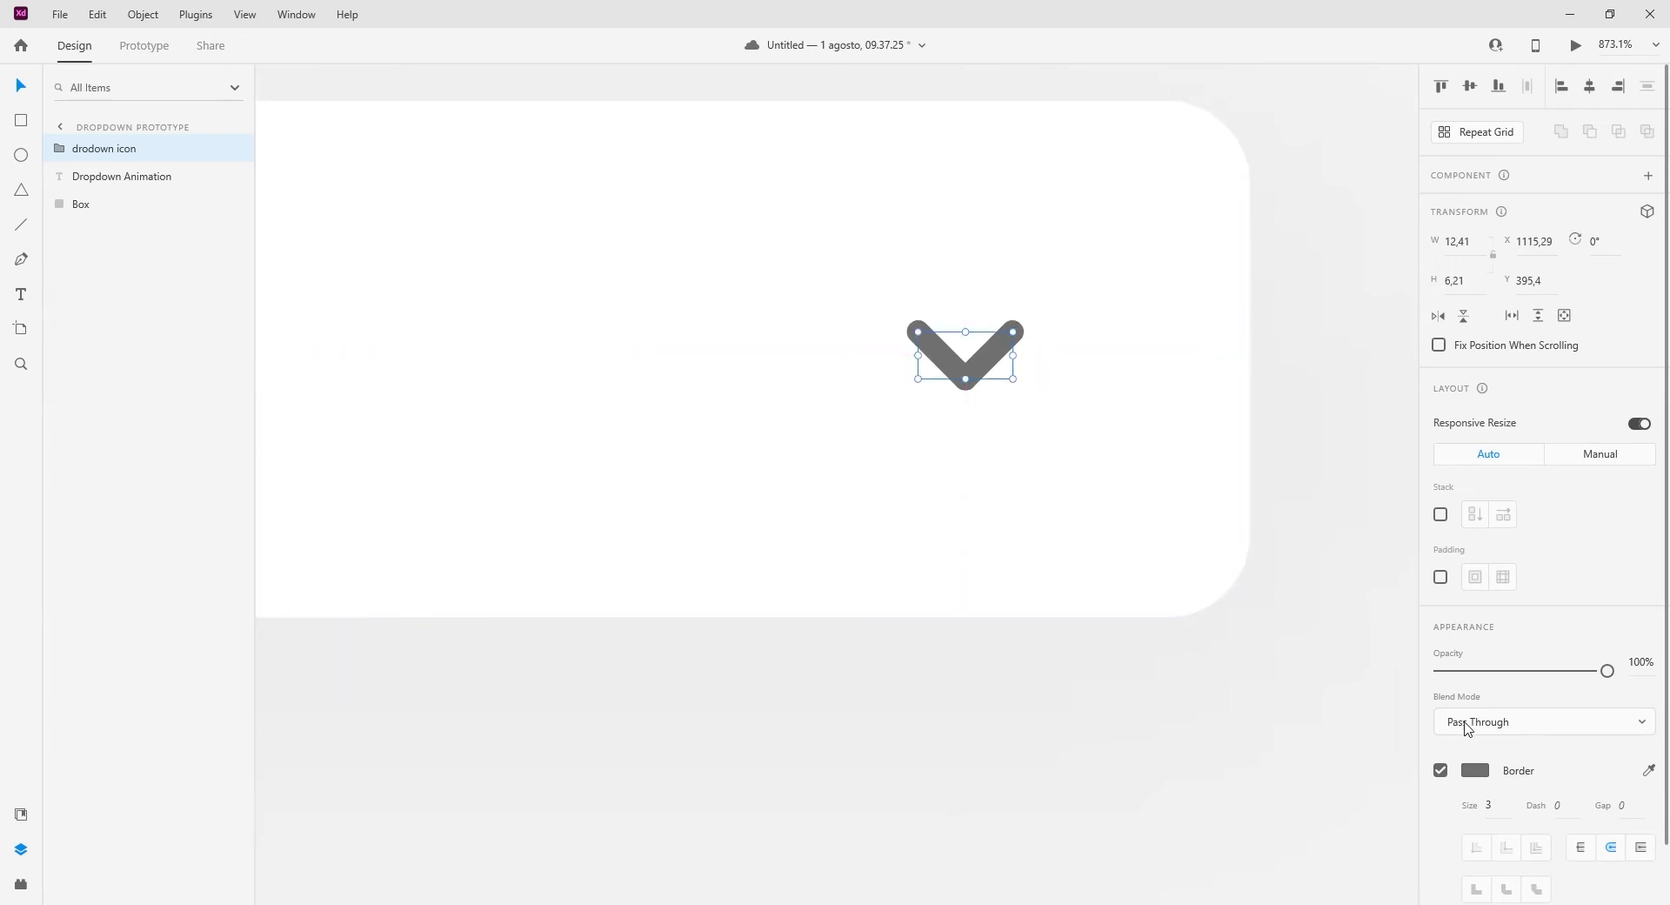
click(1473, 772)
drag(1291, 724, 1186, 840)
click(1088, 716)
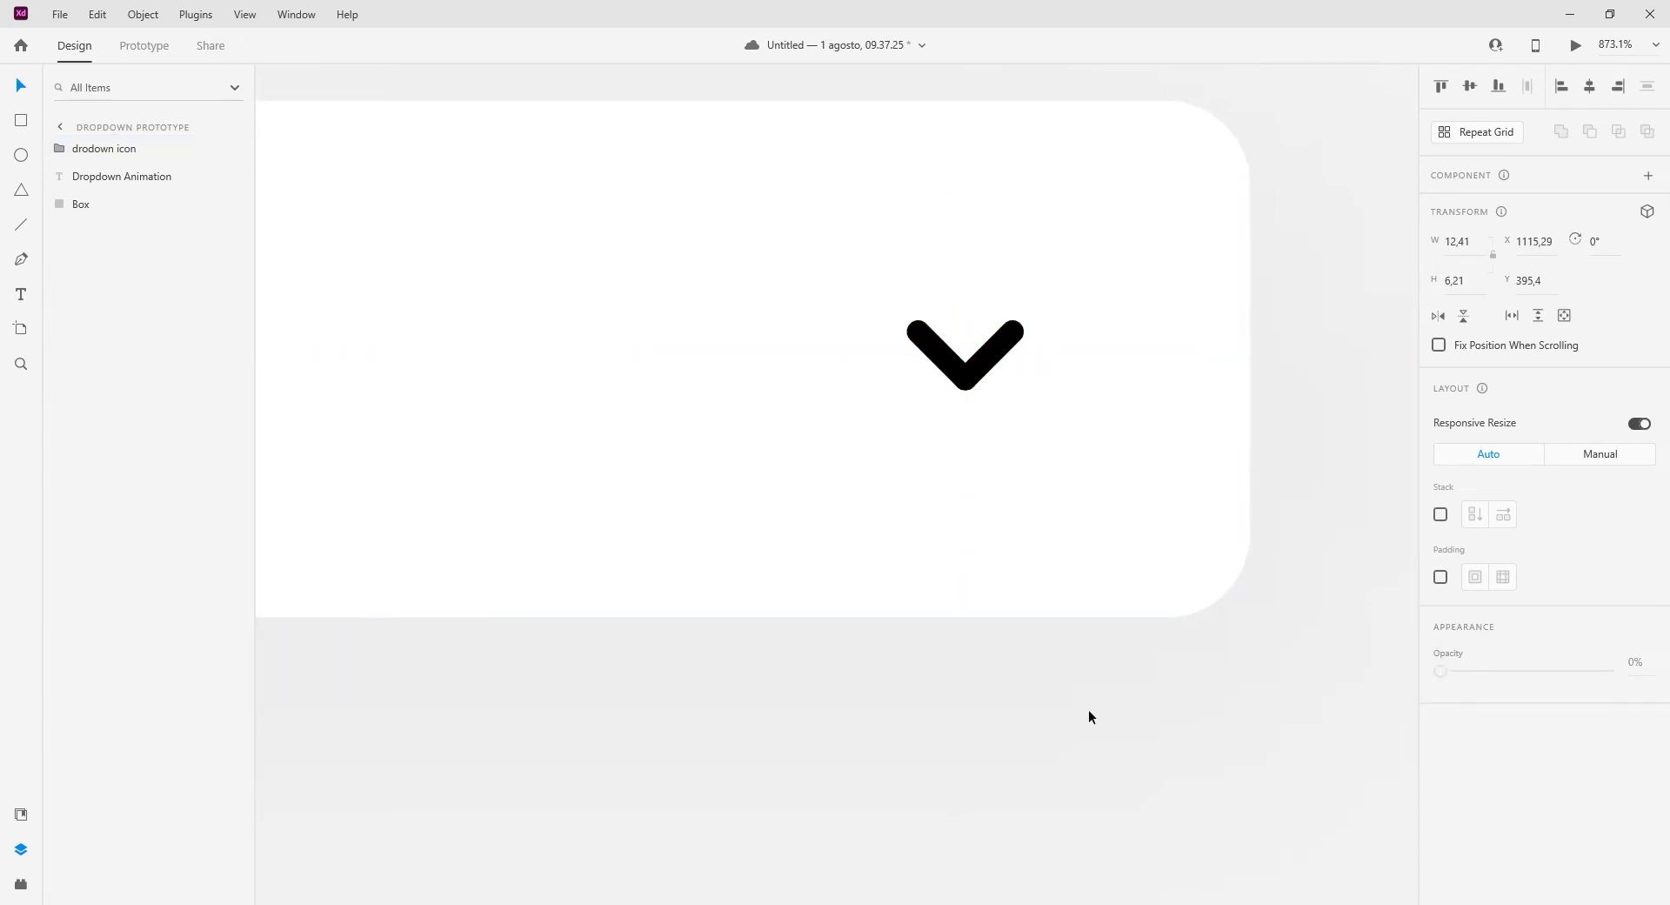
Step: Align the chevron icon vertically to the middle of the box
scroll(1168, 451, down, 6)
shift+click(1030, 440)
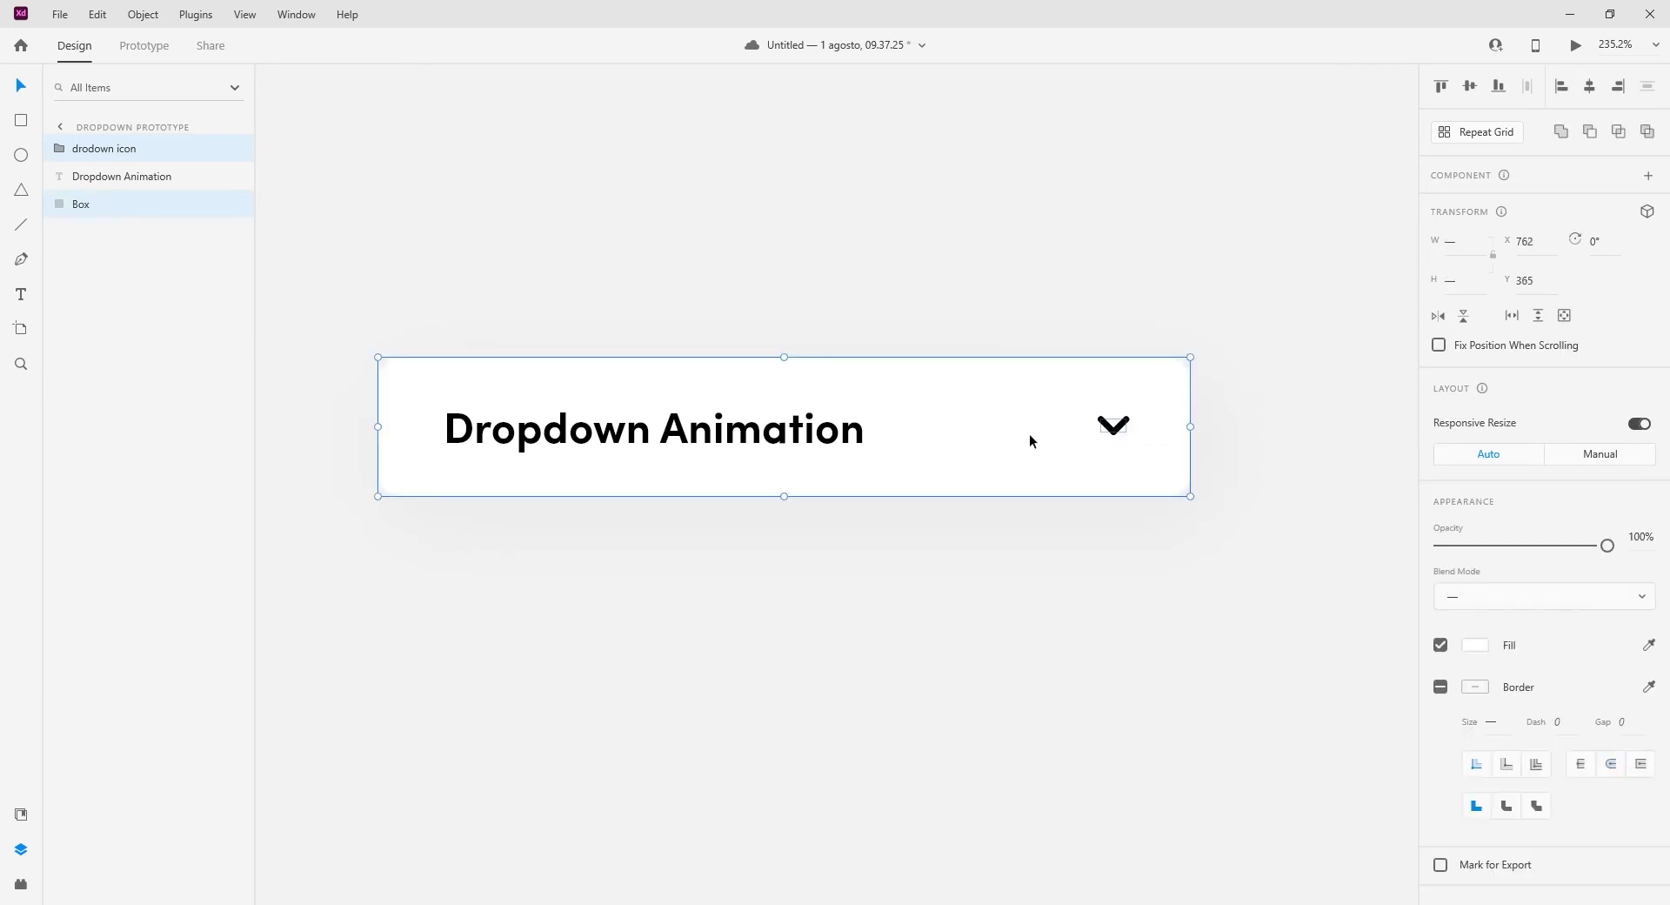
click(1470, 90)
click(1198, 579)
scroll(929, 400, down, 3)
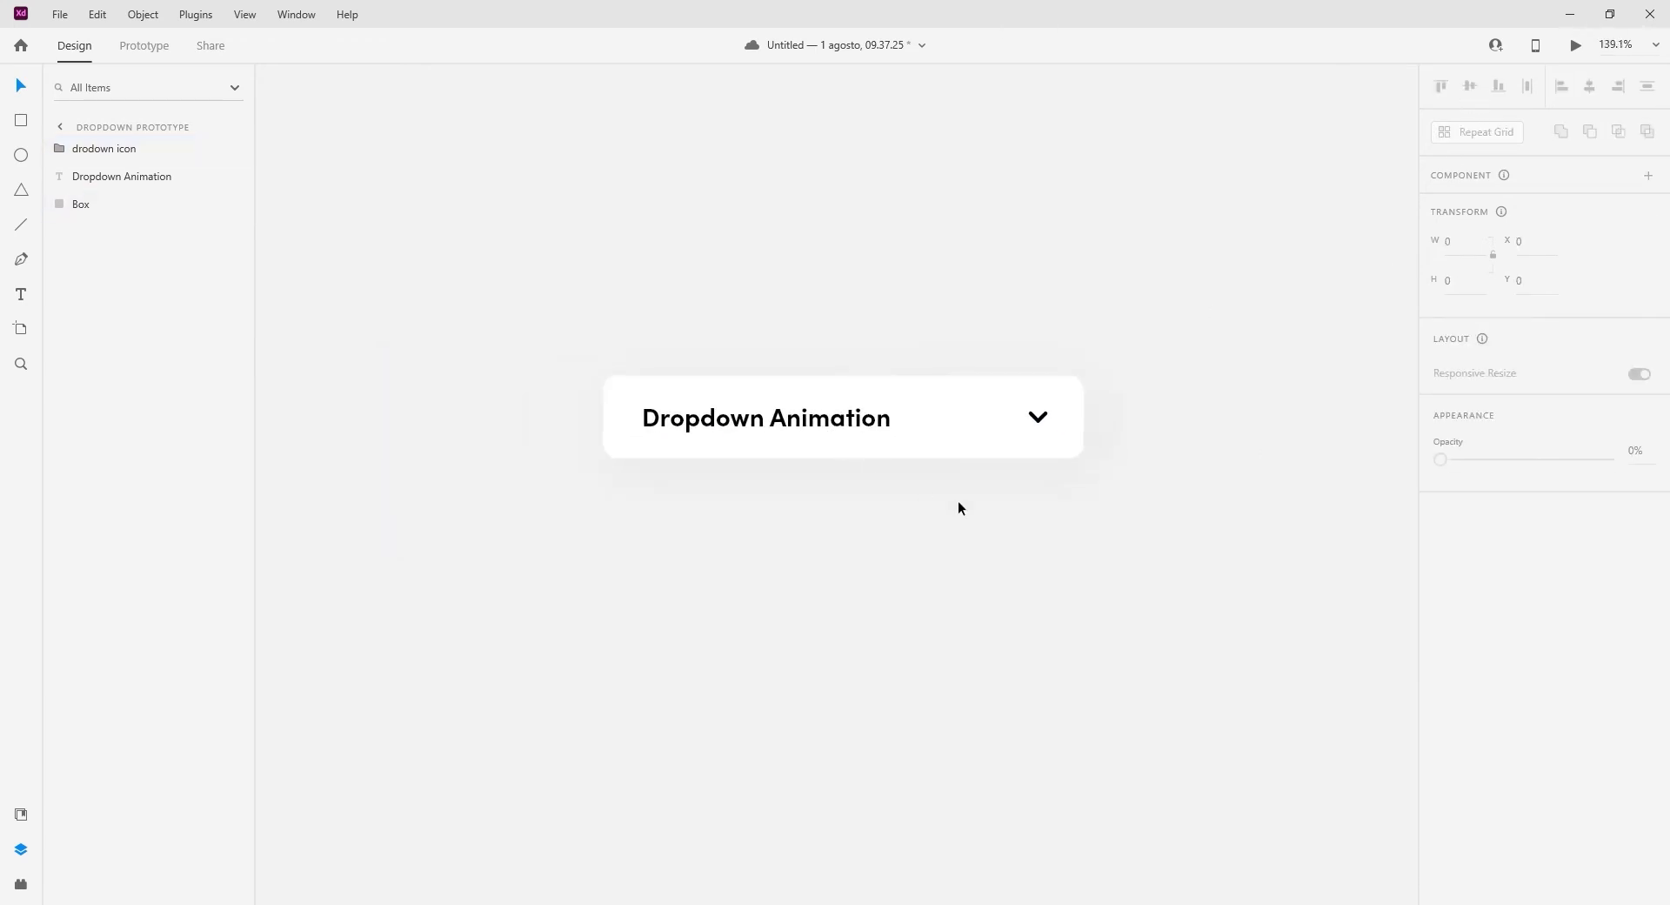
Step: Scale the chevron icon down slightly to about 10.4 by 5.2
scroll(1036, 432, up, 5)
scroll(1078, 409, up, 2)
click(1073, 361)
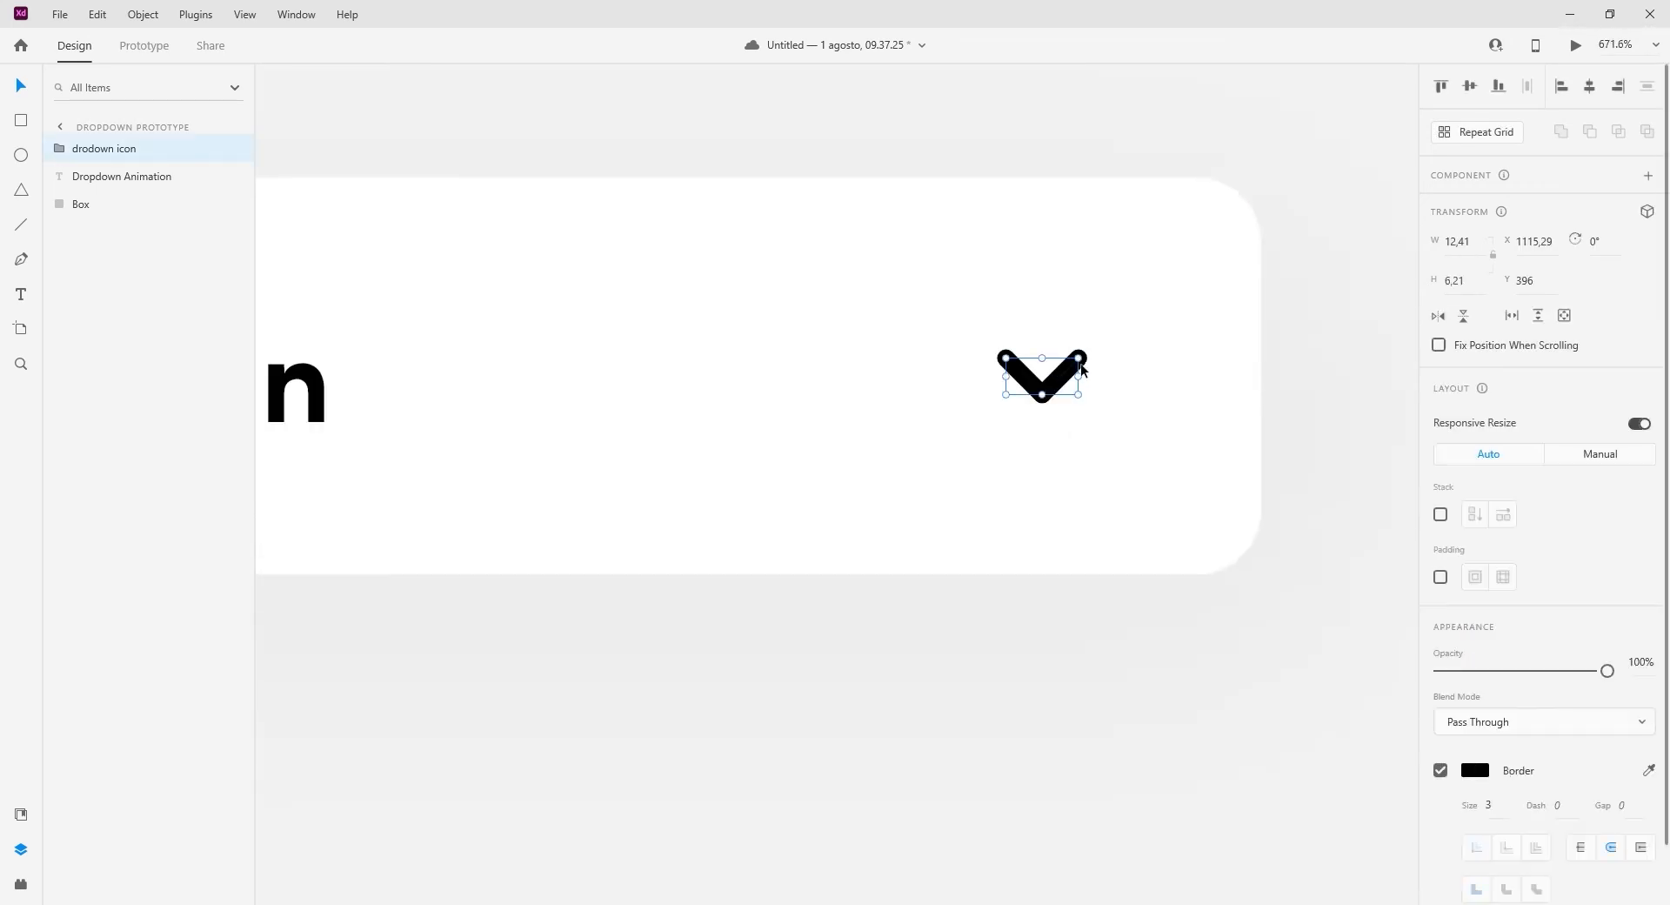
drag(1074, 360, 1073, 362)
click(1129, 656)
scroll(1173, 553, down, 3)
scroll(1172, 559, down, 4)
scroll(1052, 565, down, 2)
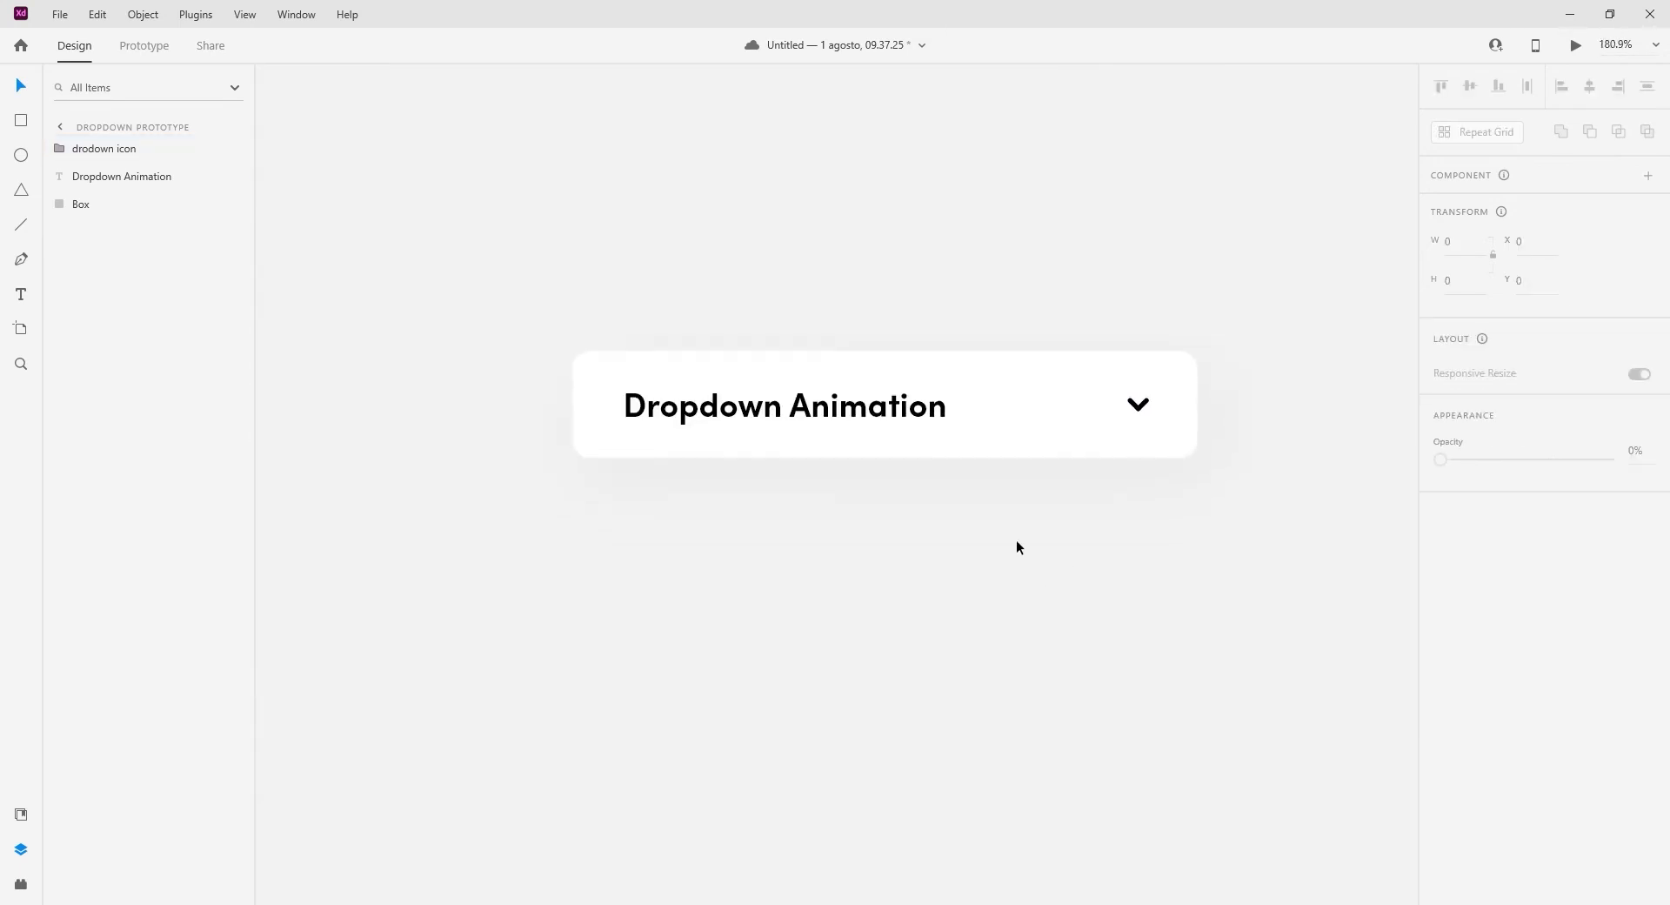
scroll(783, 457, down, 2)
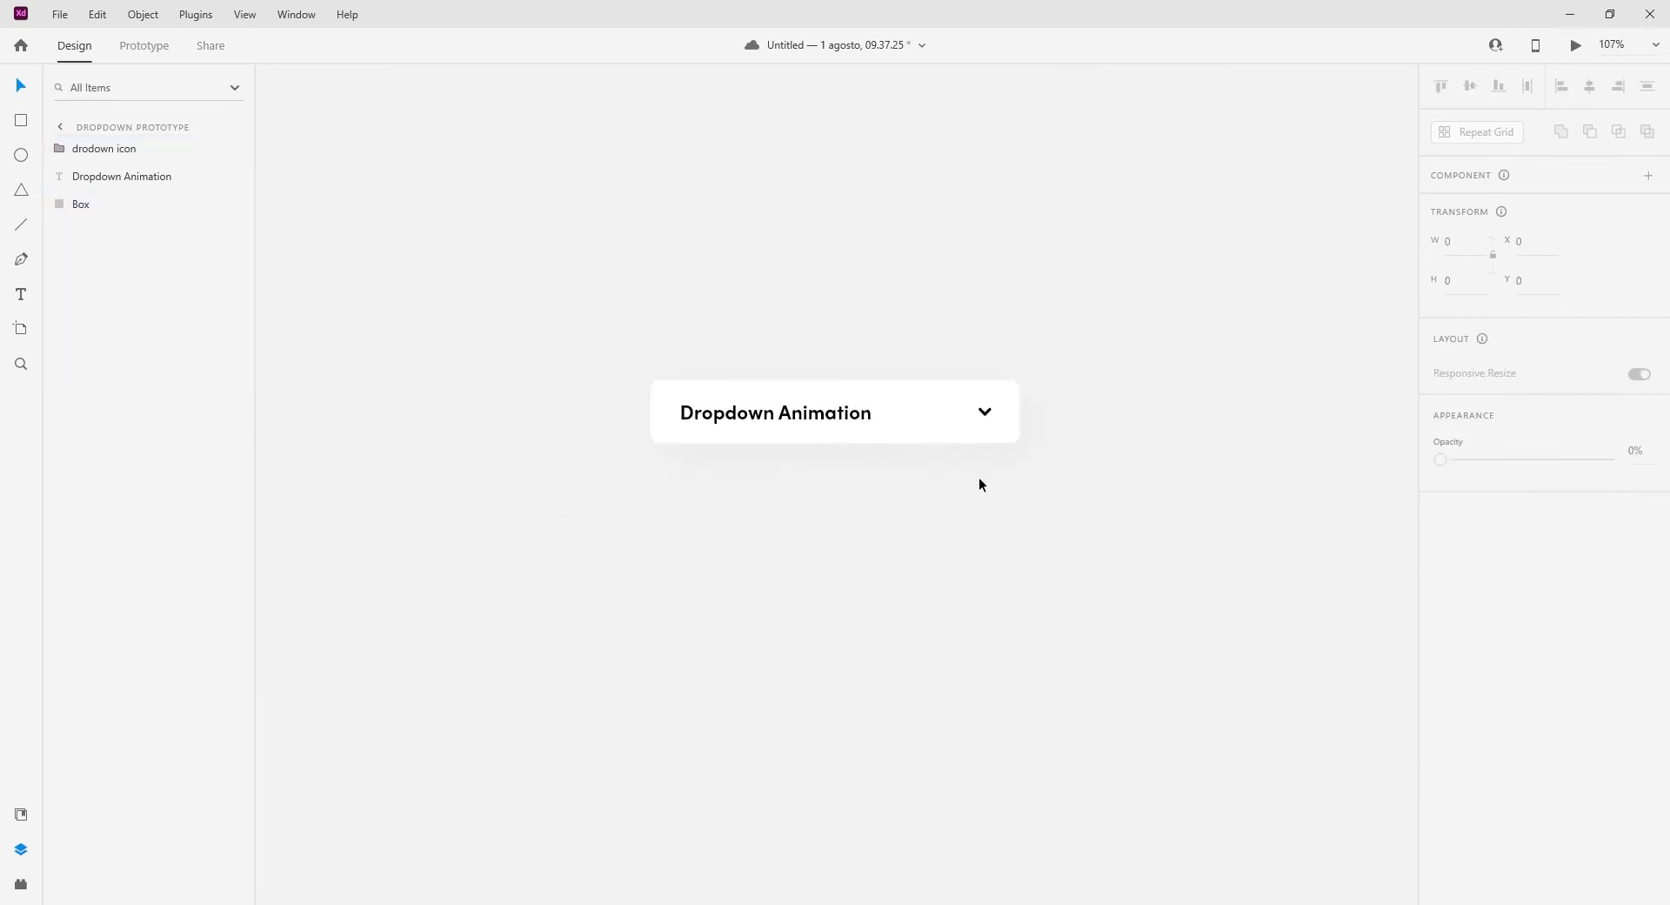
scroll(902, 431, up, 2)
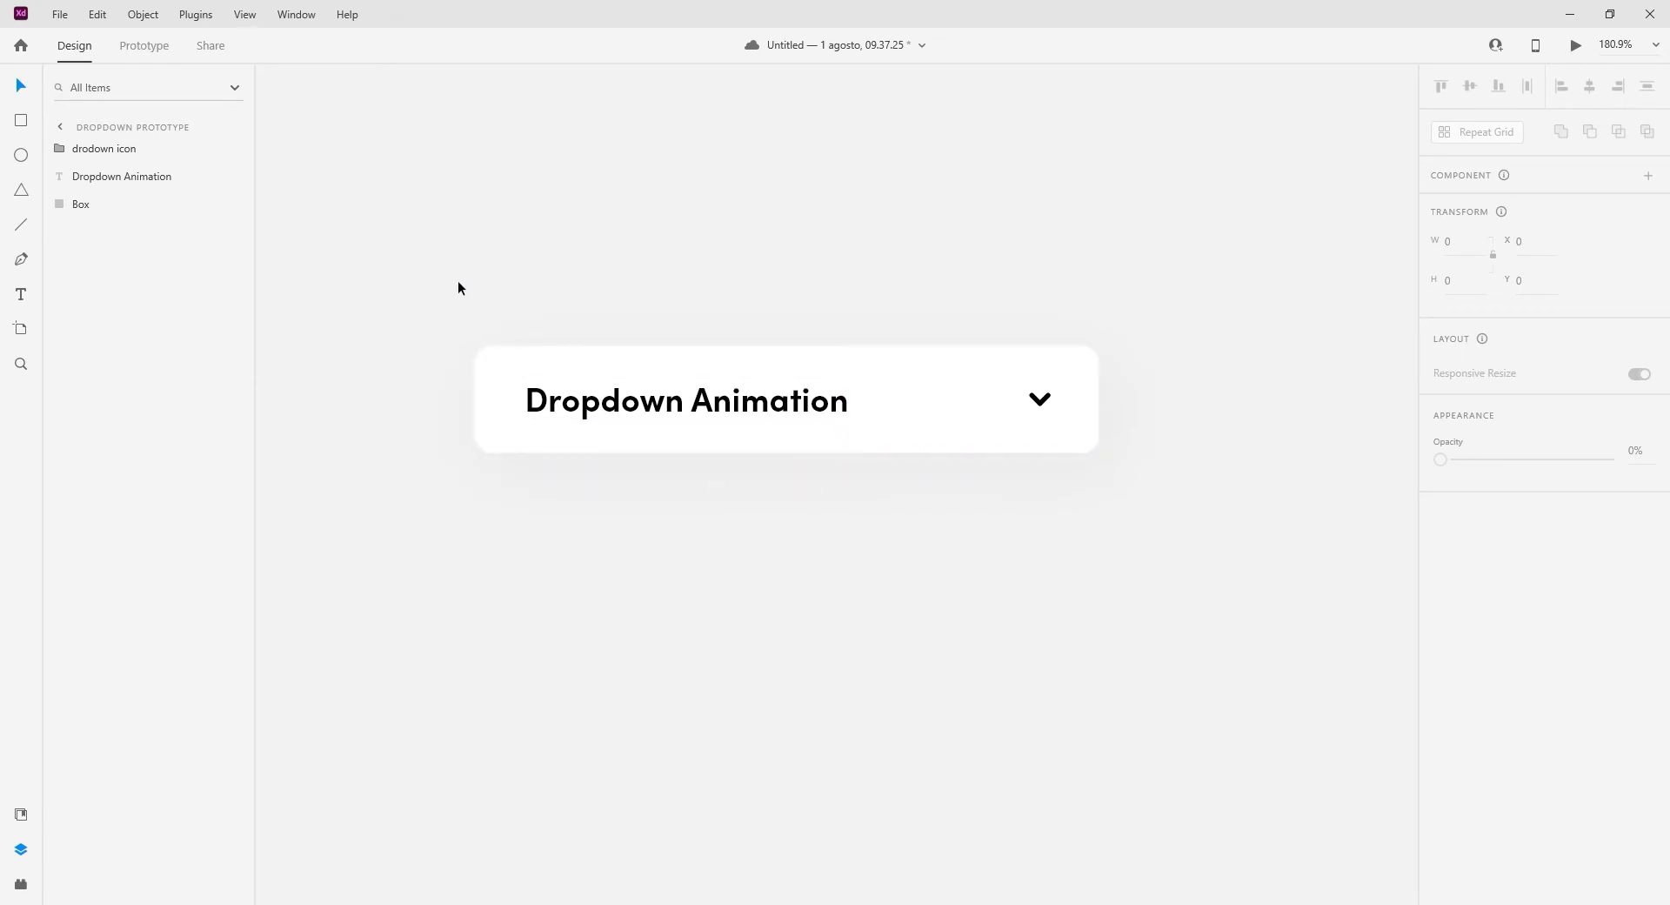
Step: Combine the box, the title text and the chevron icon into one component
drag(459, 282, 1129, 514)
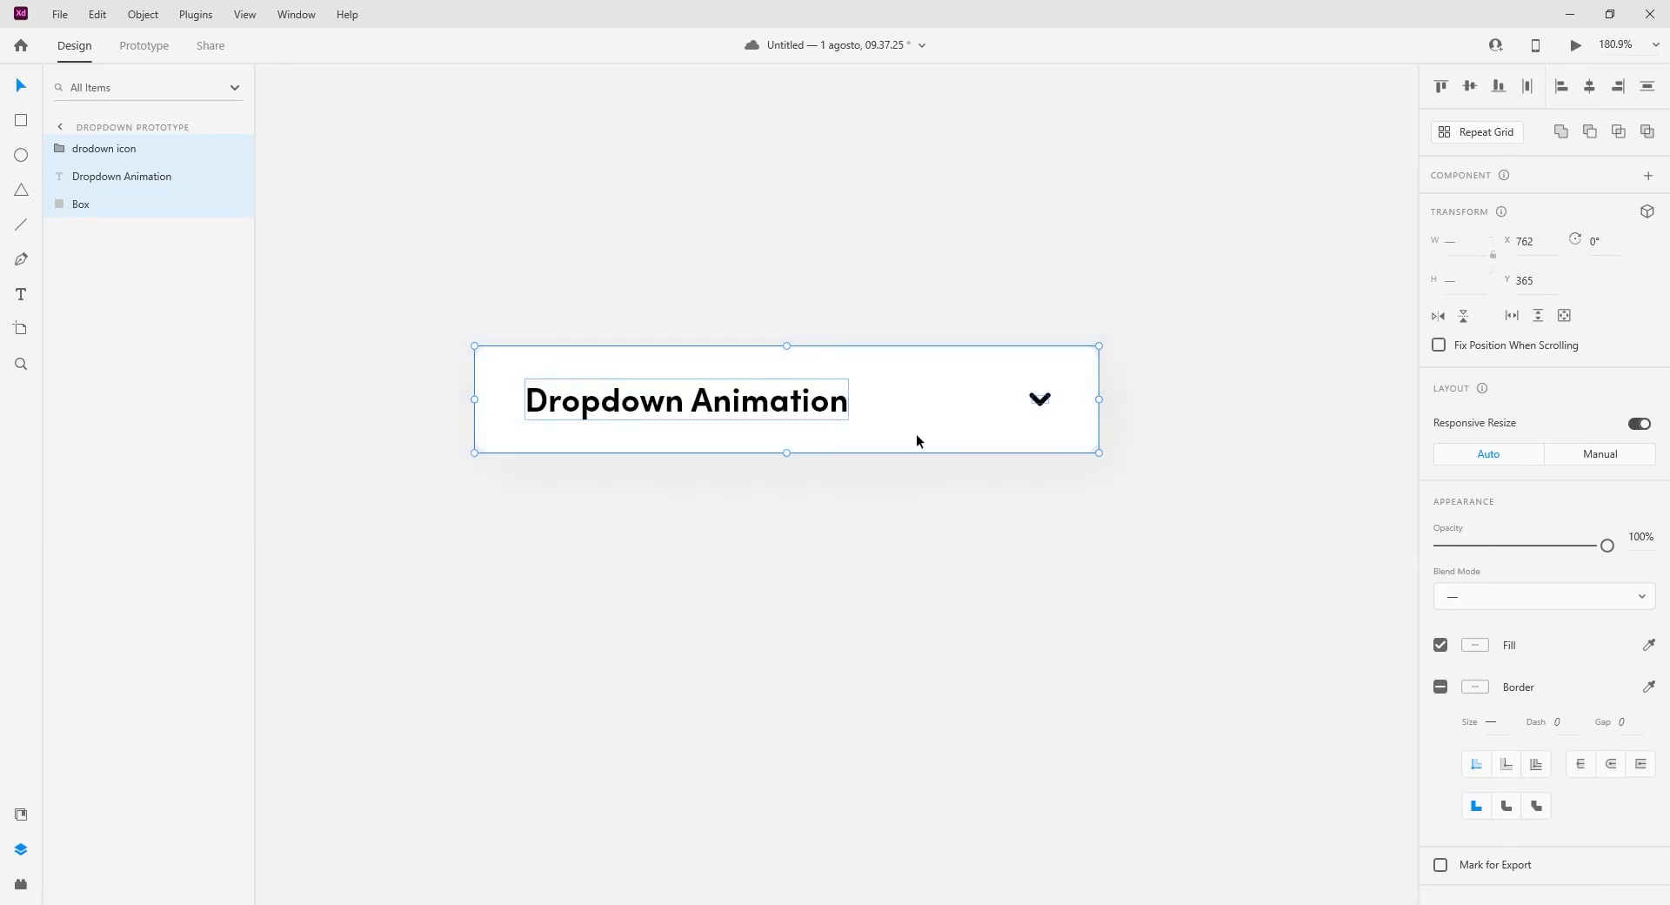
key(ctrl+k)
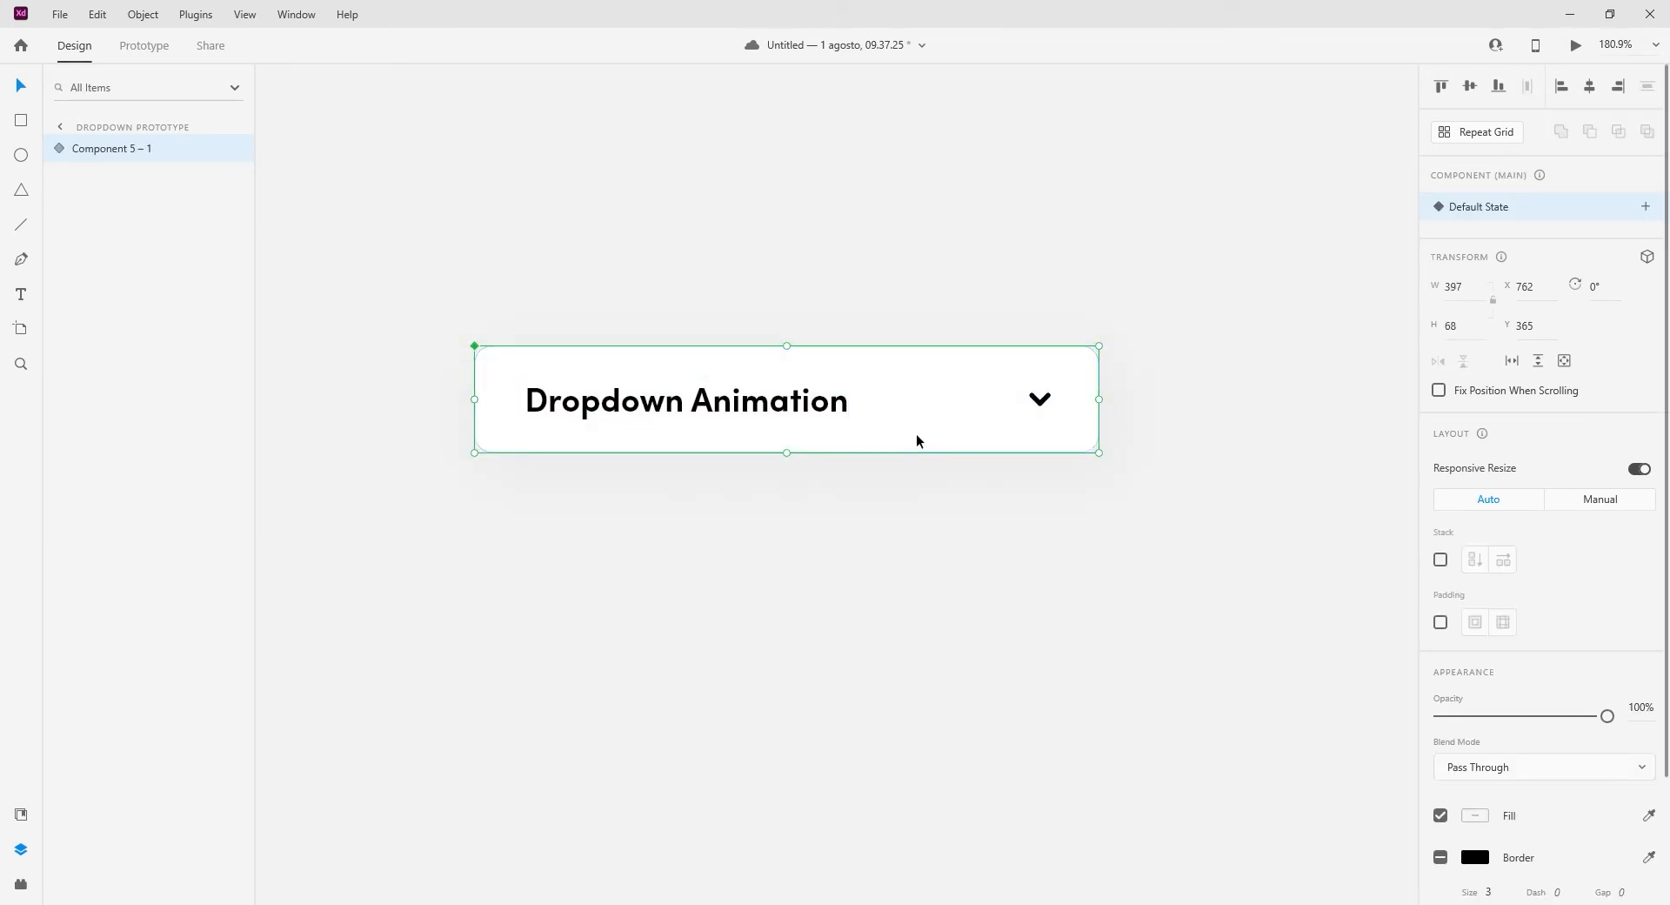
key(alt)
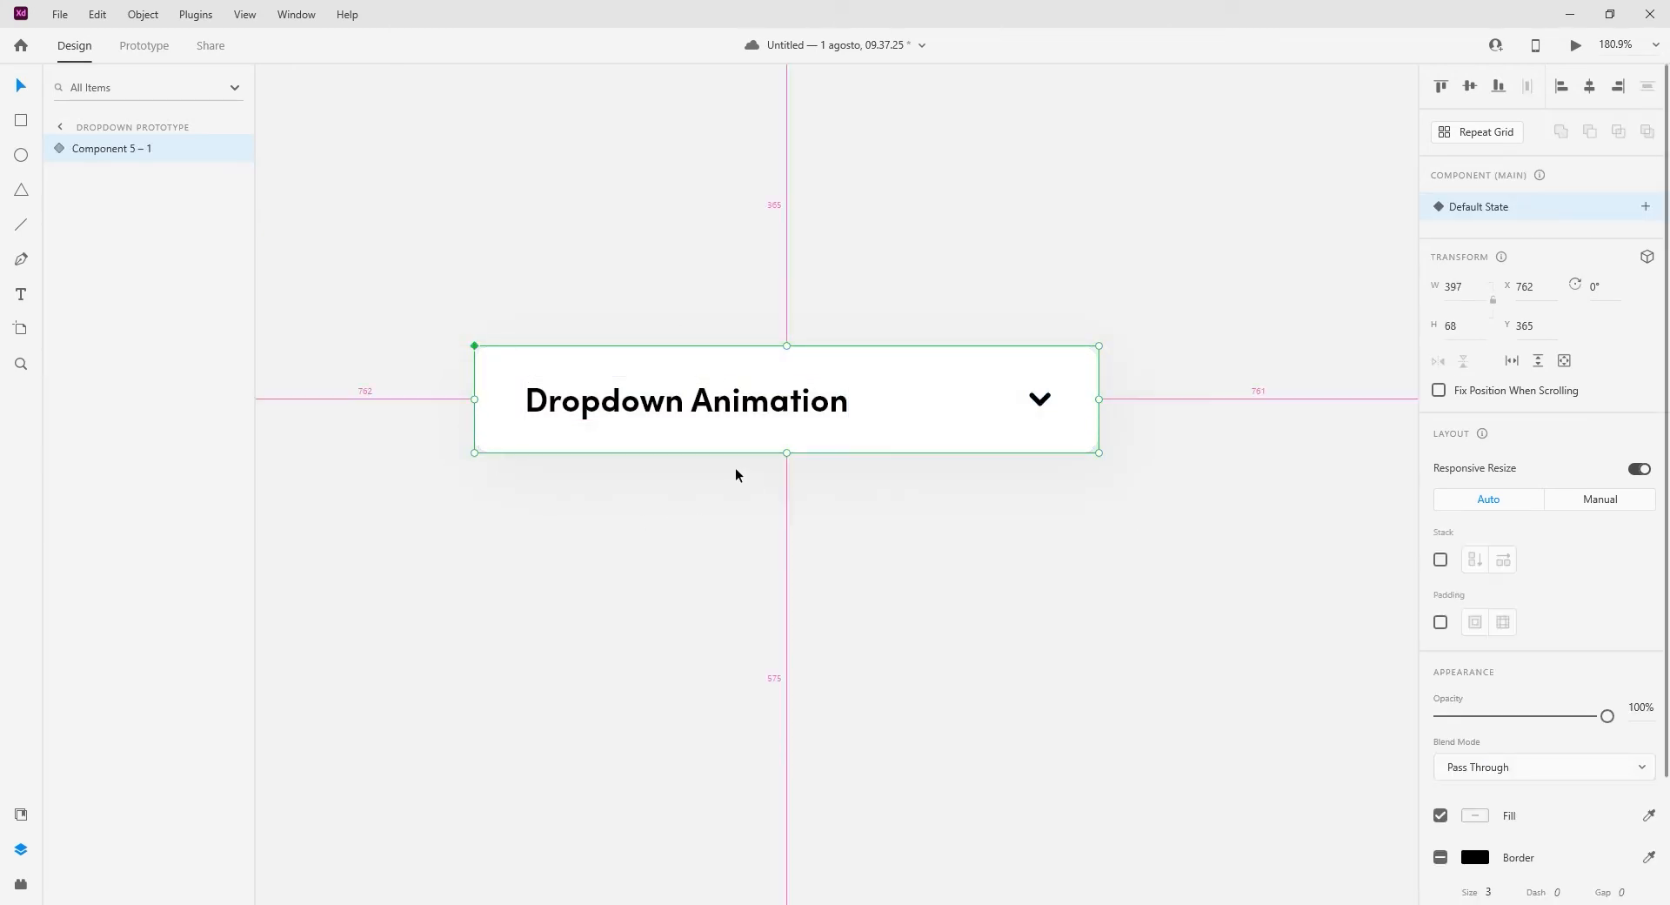
scroll(735, 468, up, 2)
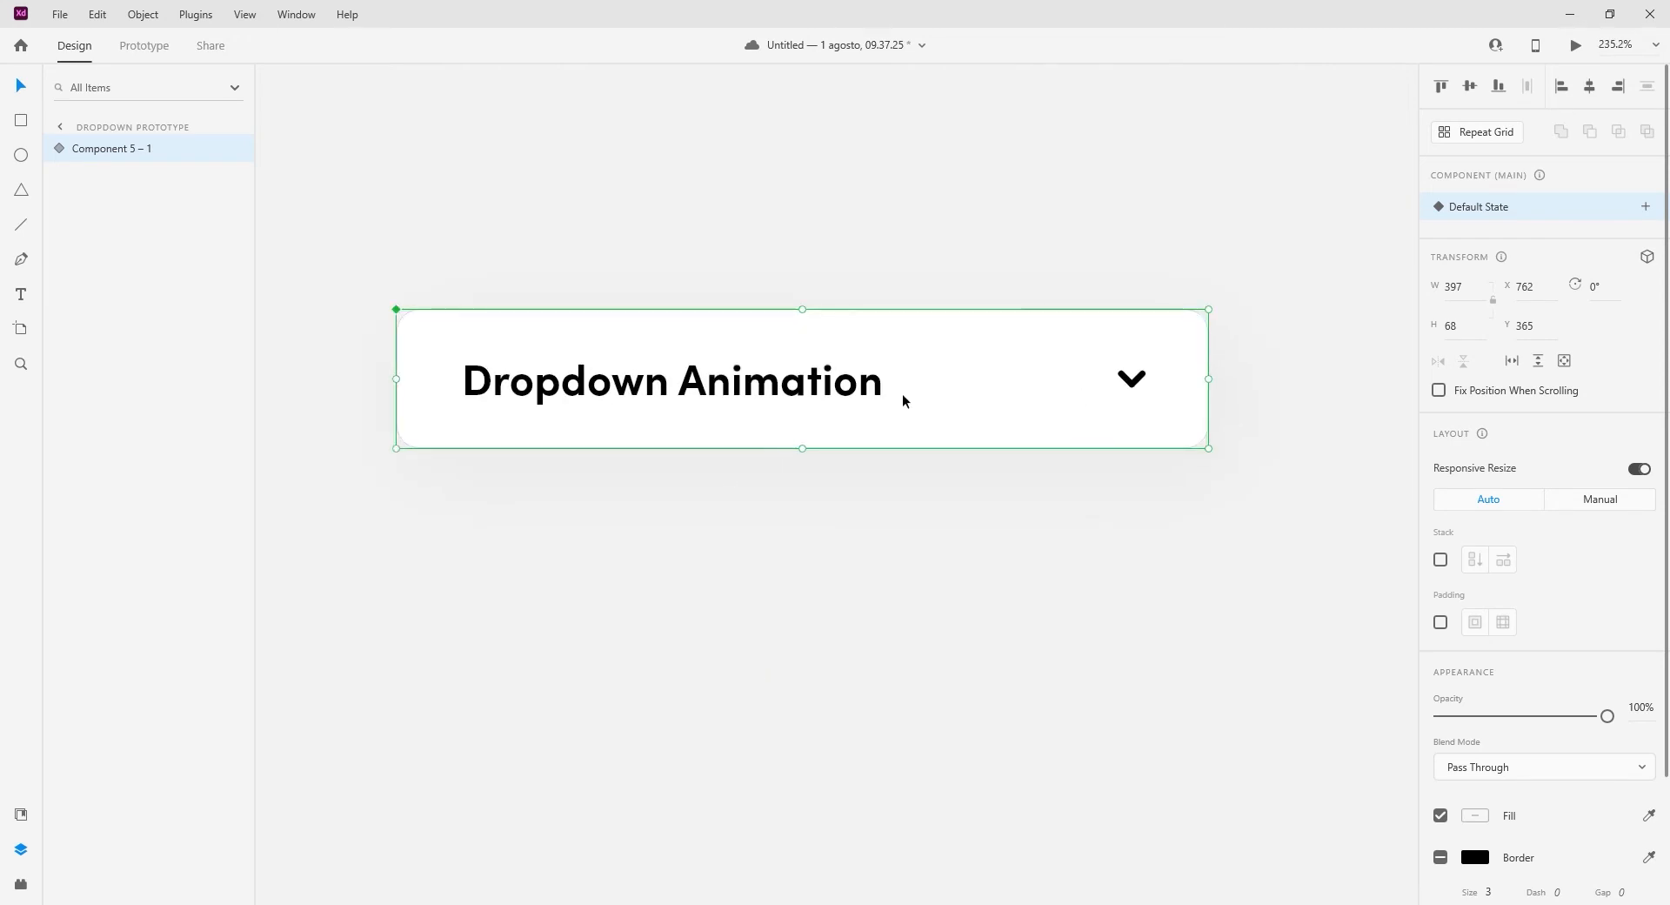
double_click(794, 445)
drag(803, 448, 827, 472)
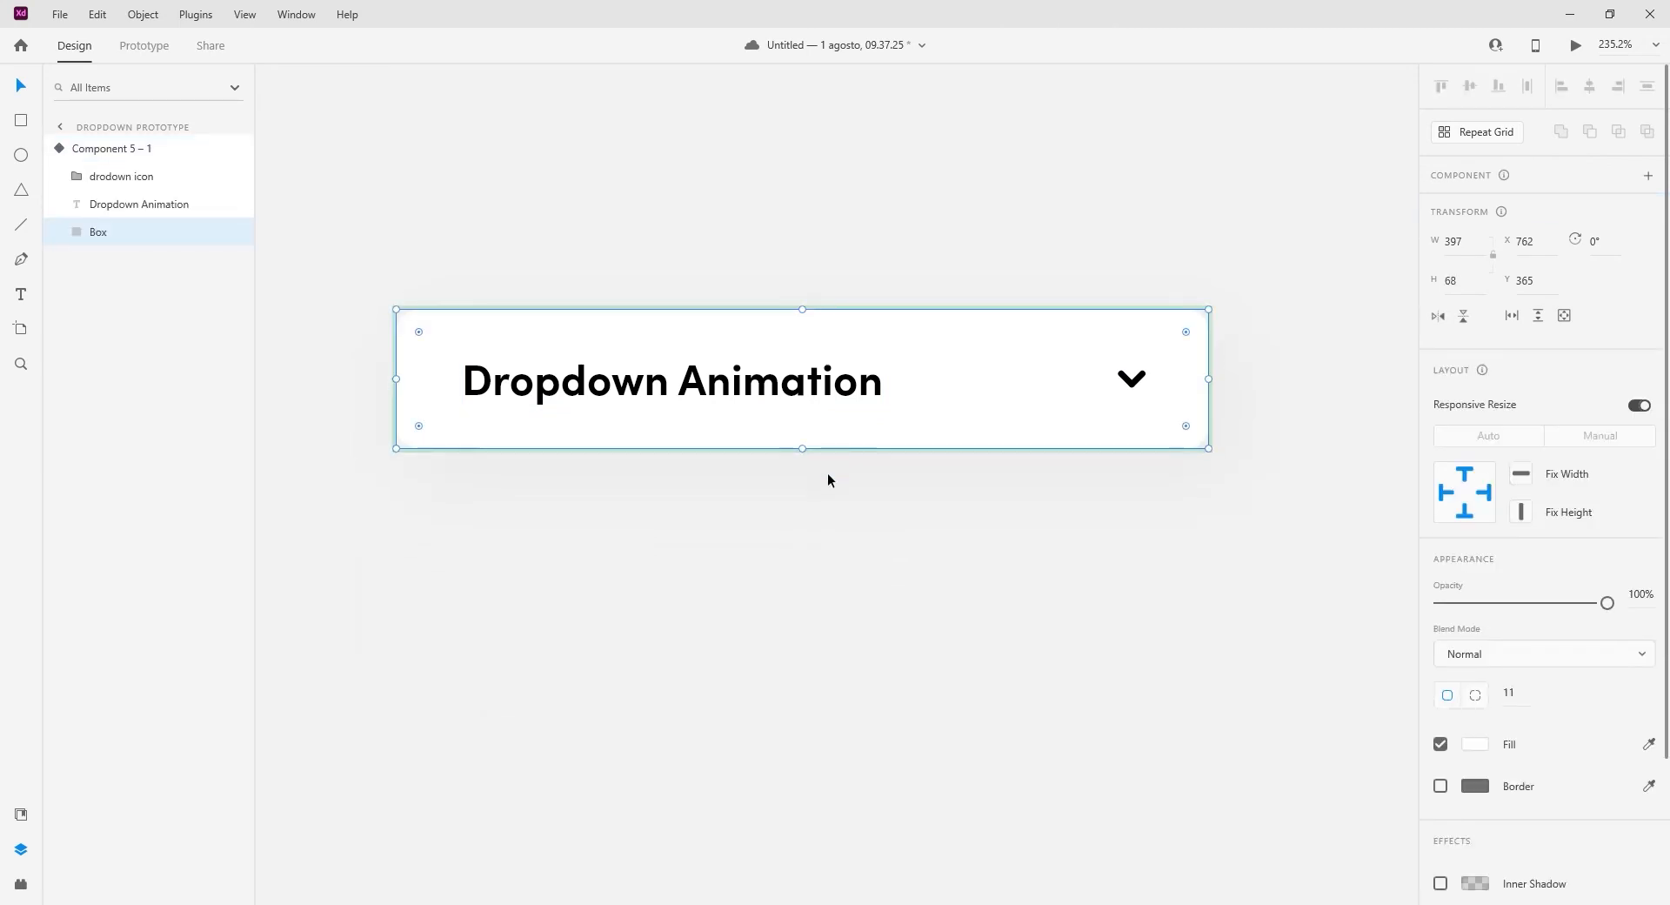
click(828, 488)
scroll(857, 474, down, 2)
Step: Add a new state to the dropdown component and name it "Open"
click(890, 426)
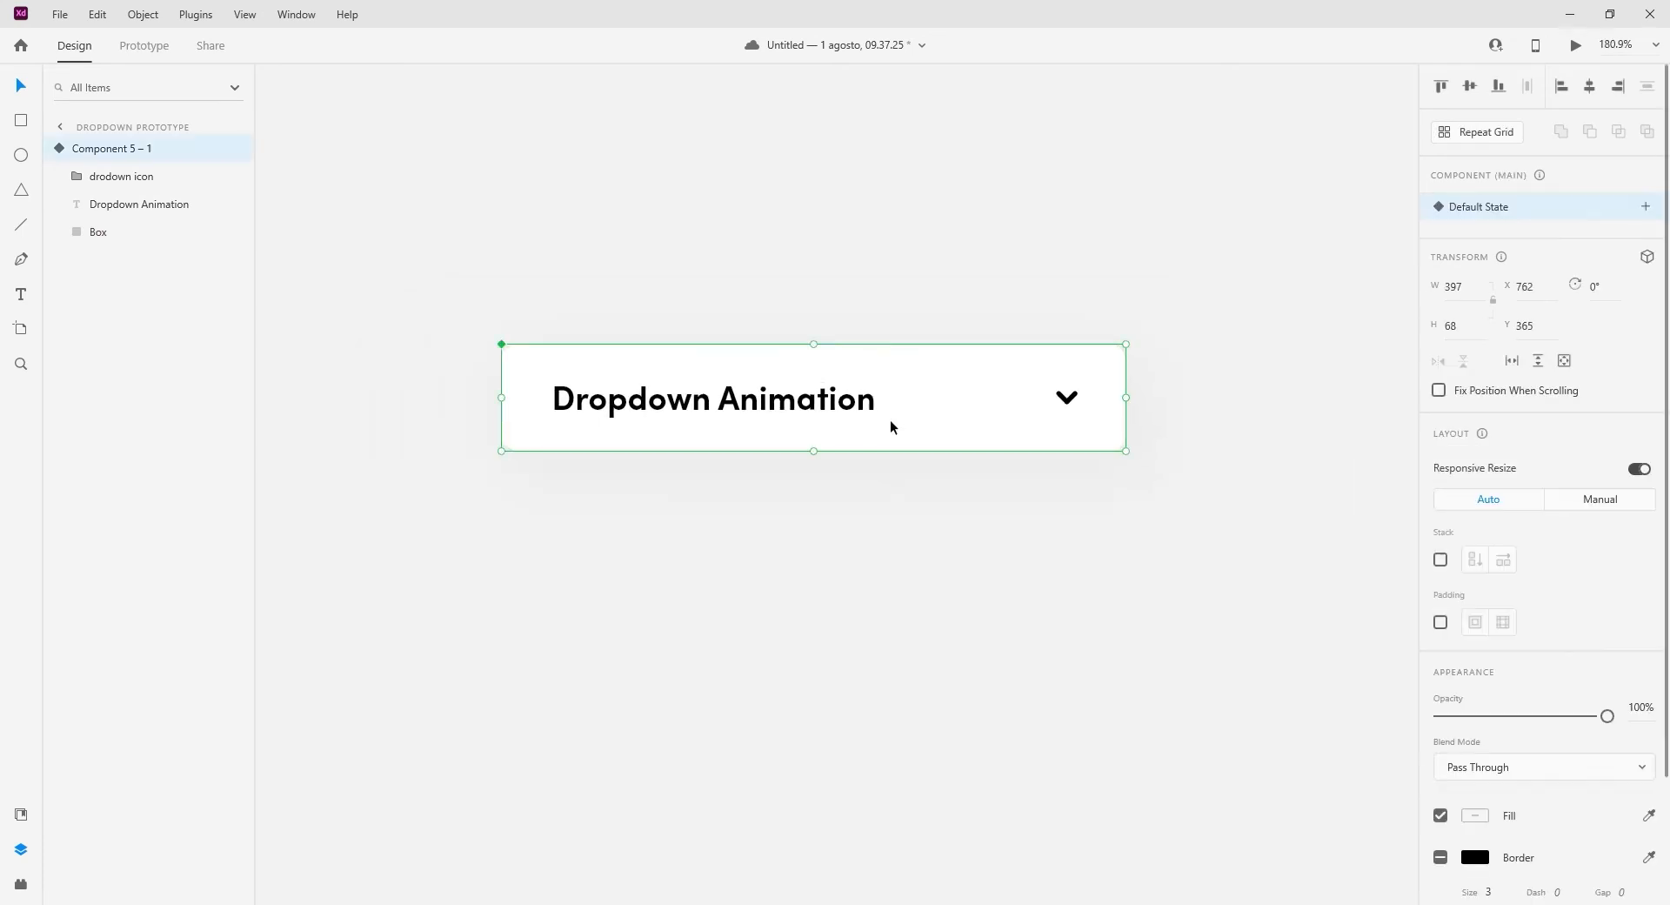
click(1646, 207)
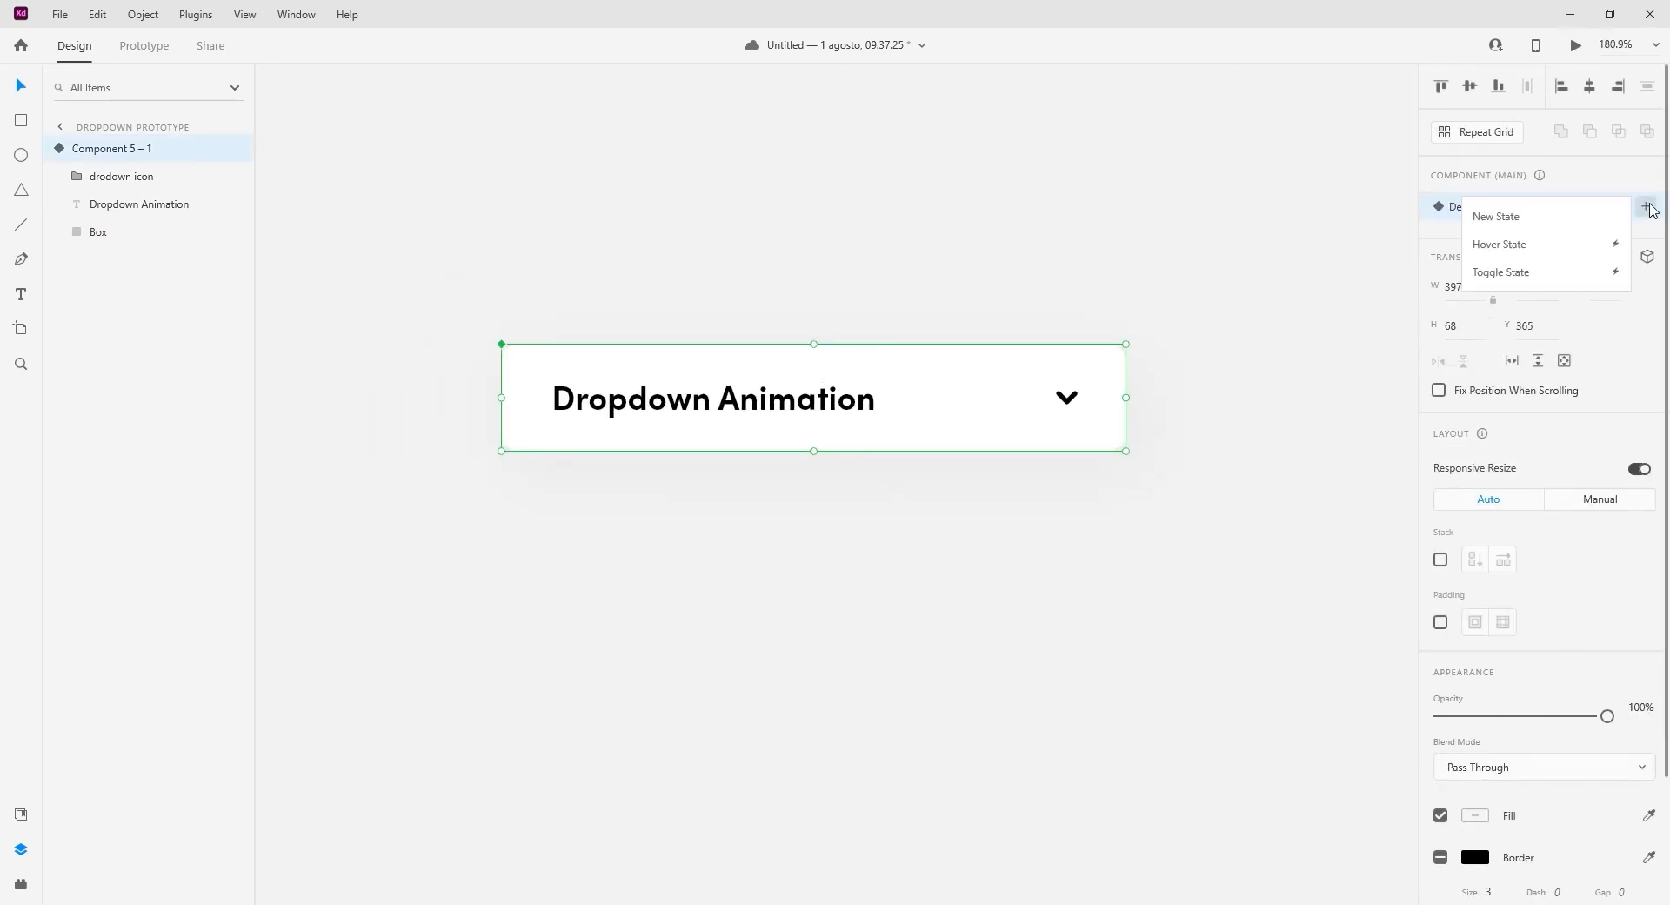
click(1522, 229)
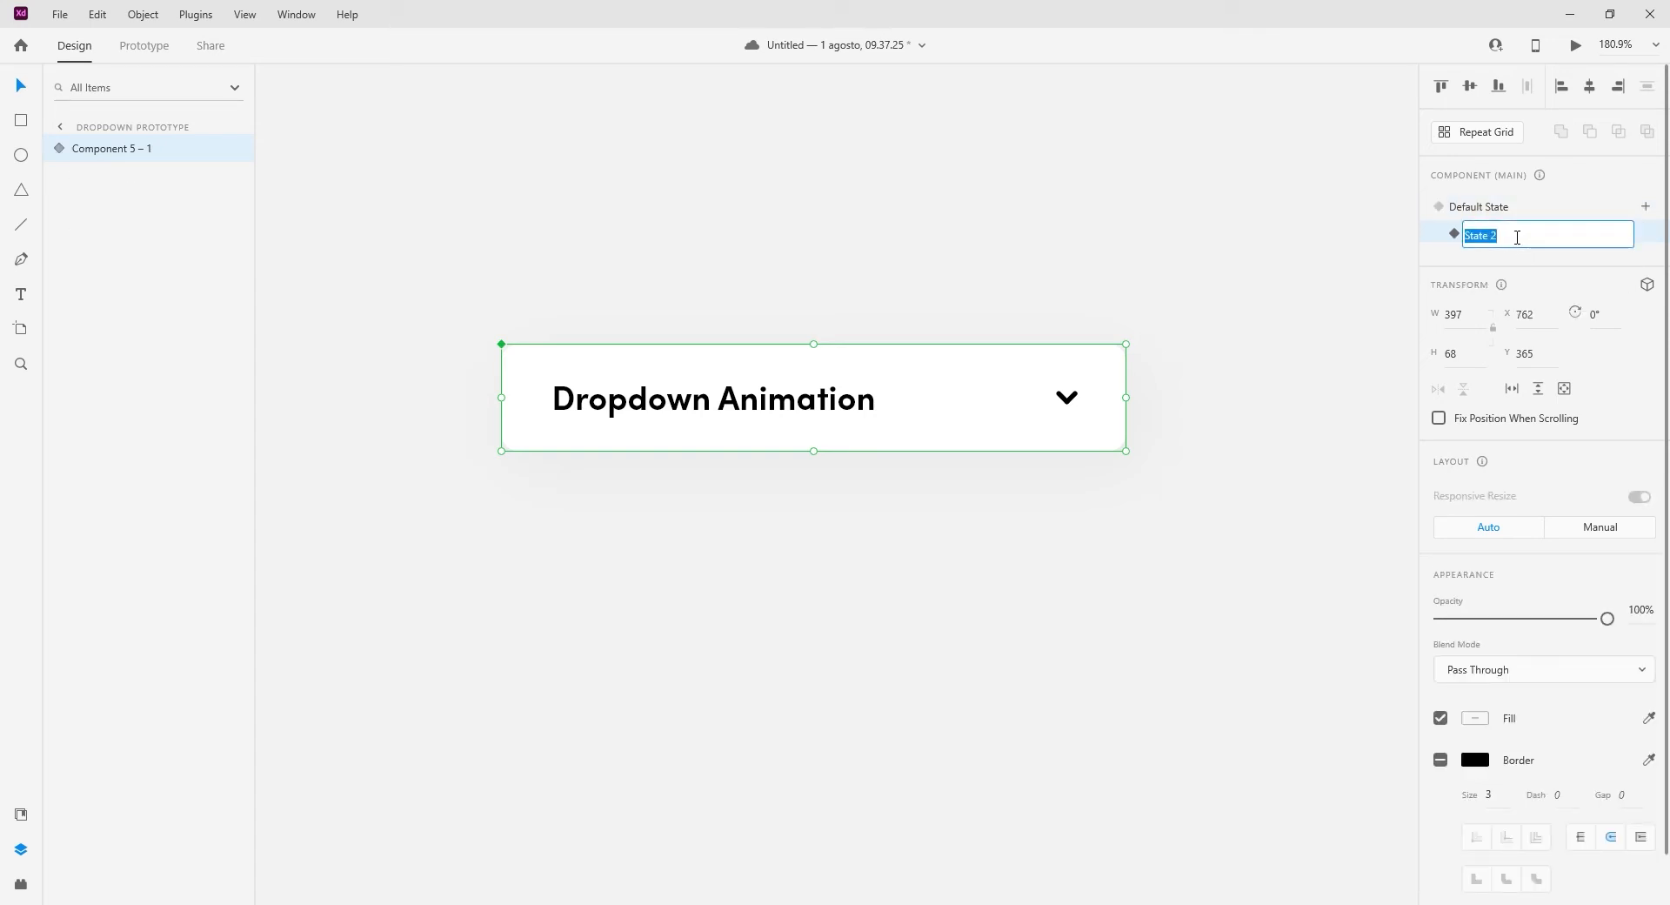
text(Open)
click(1502, 255)
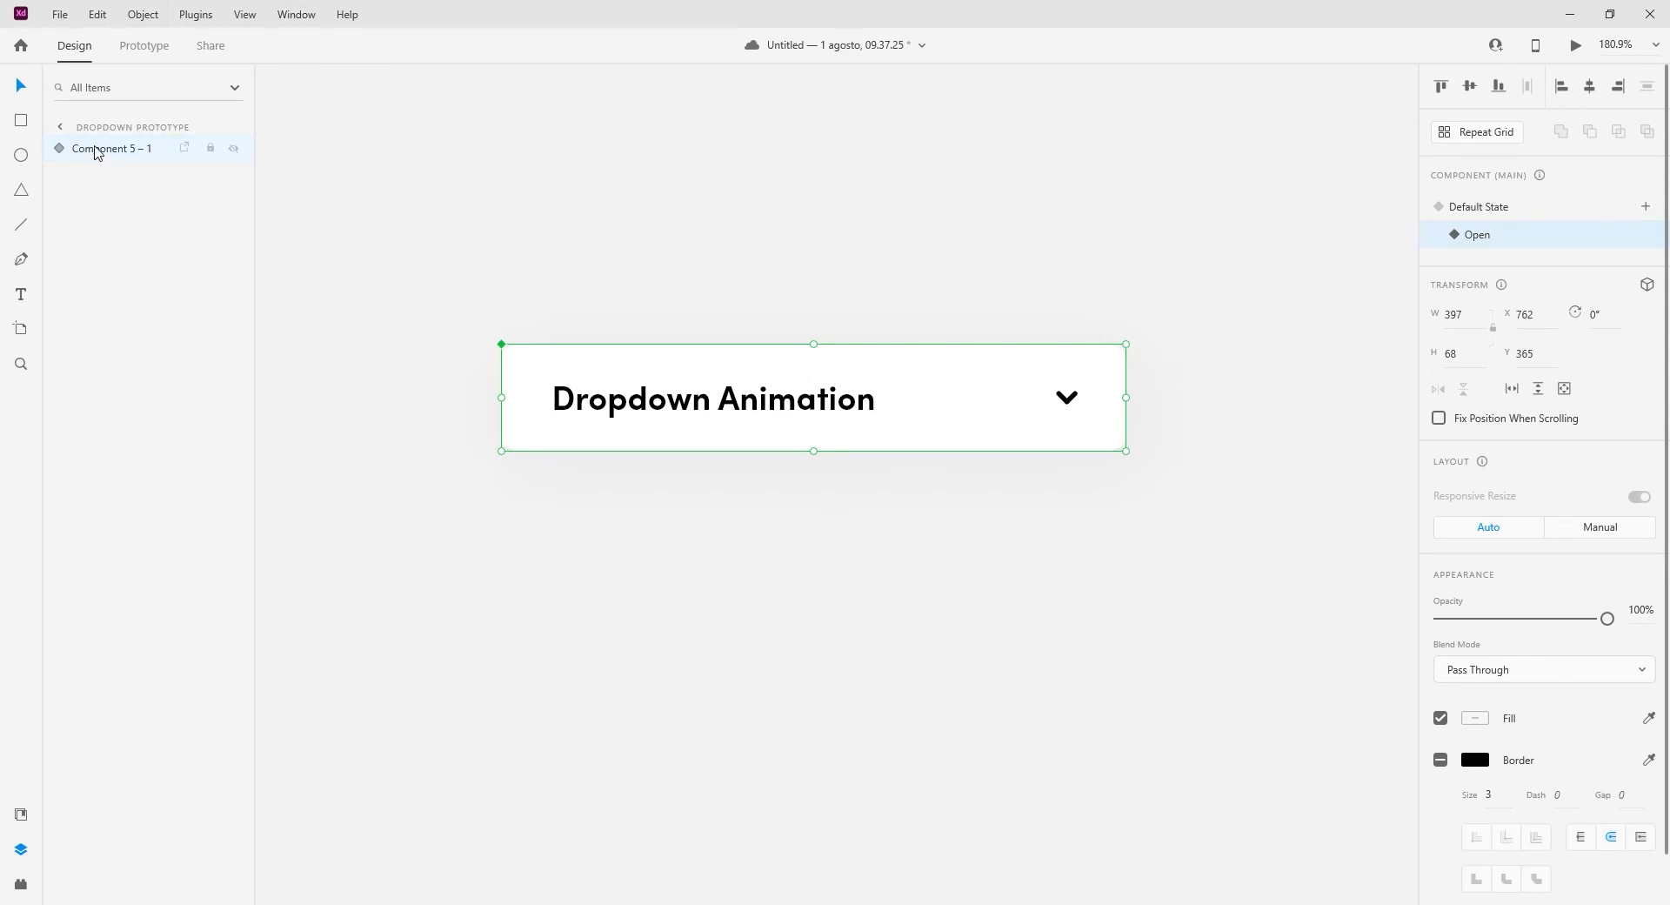
Step: In the Open state, stretch the Box downward to a height of about 292
click(59, 150)
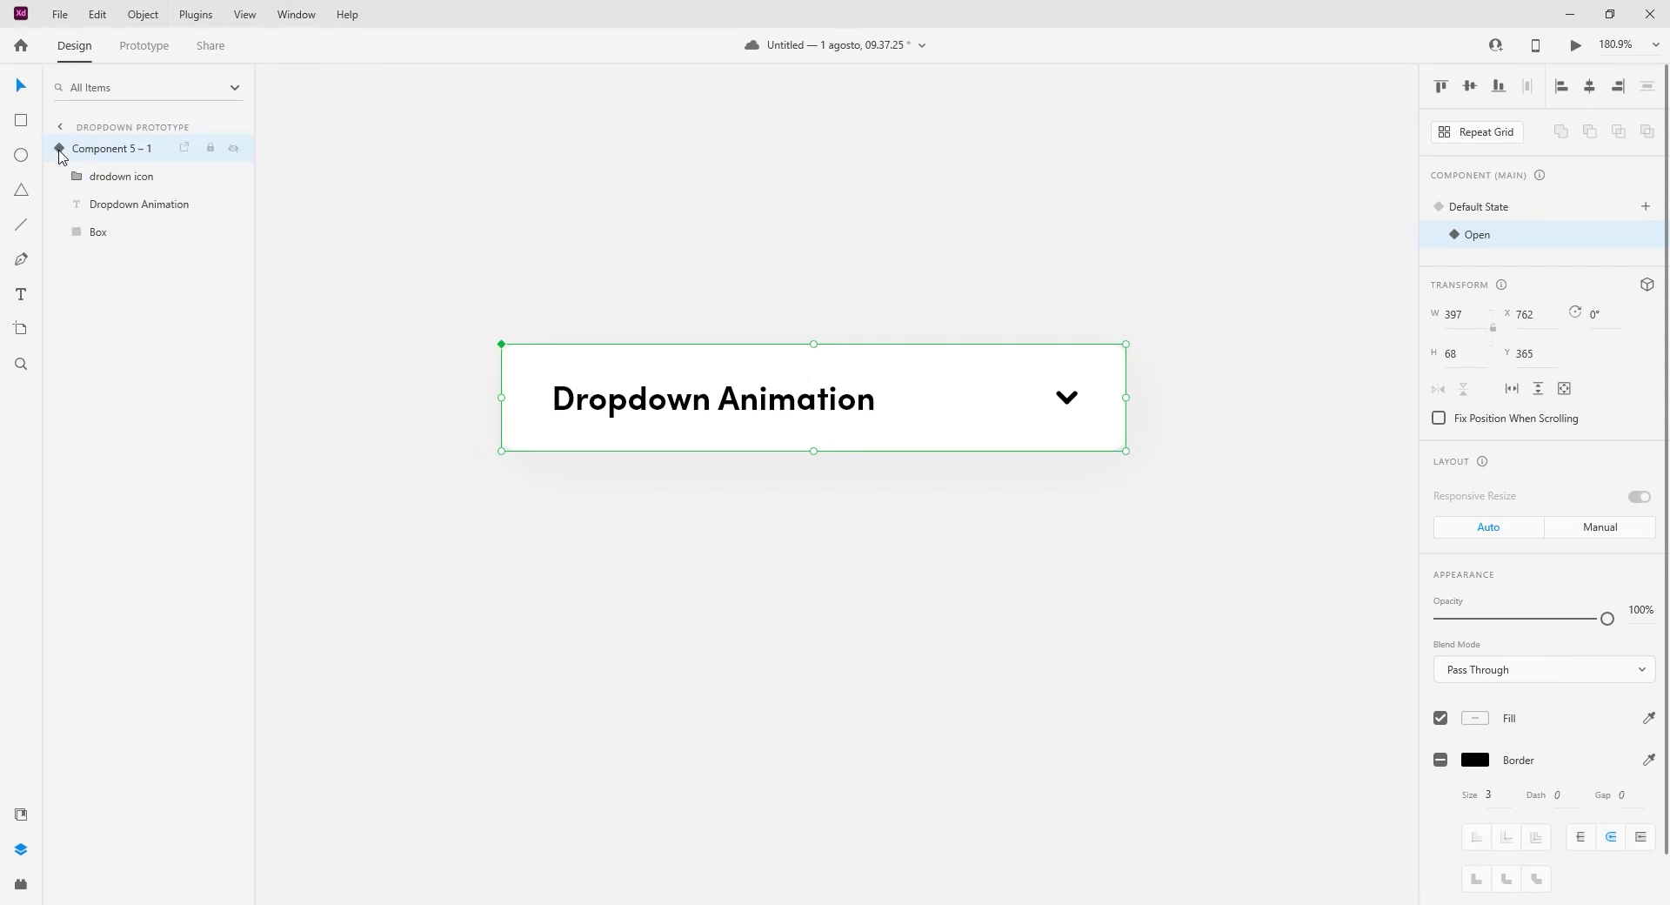
click(60, 149)
click(59, 150)
click(59, 150)
click(59, 150)
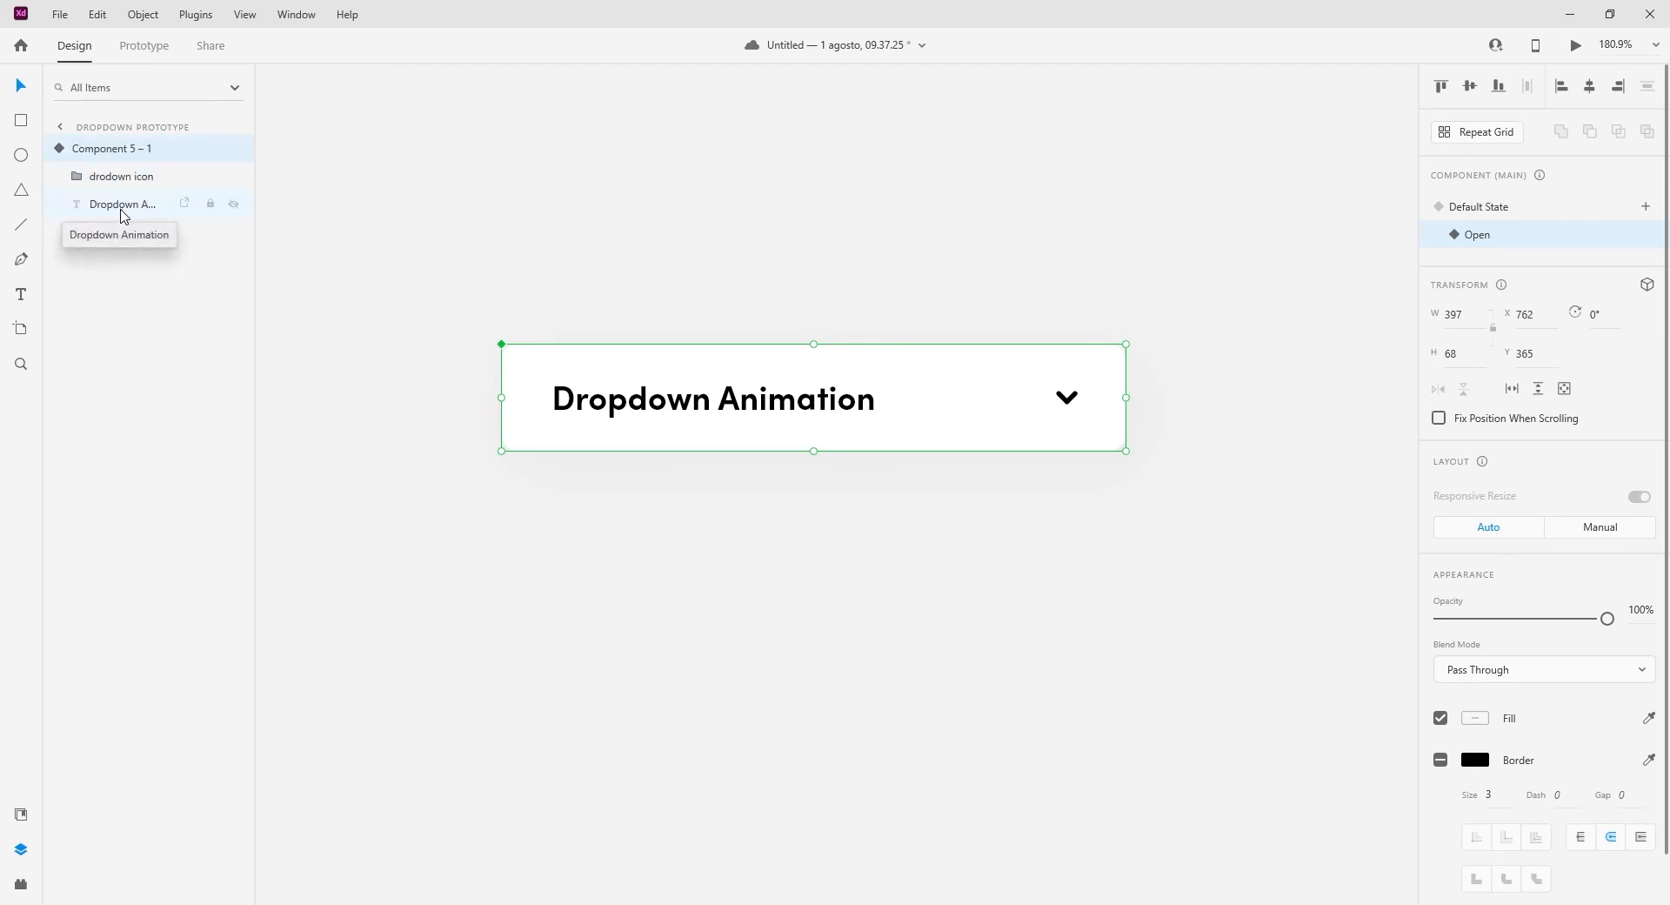
click(116, 234)
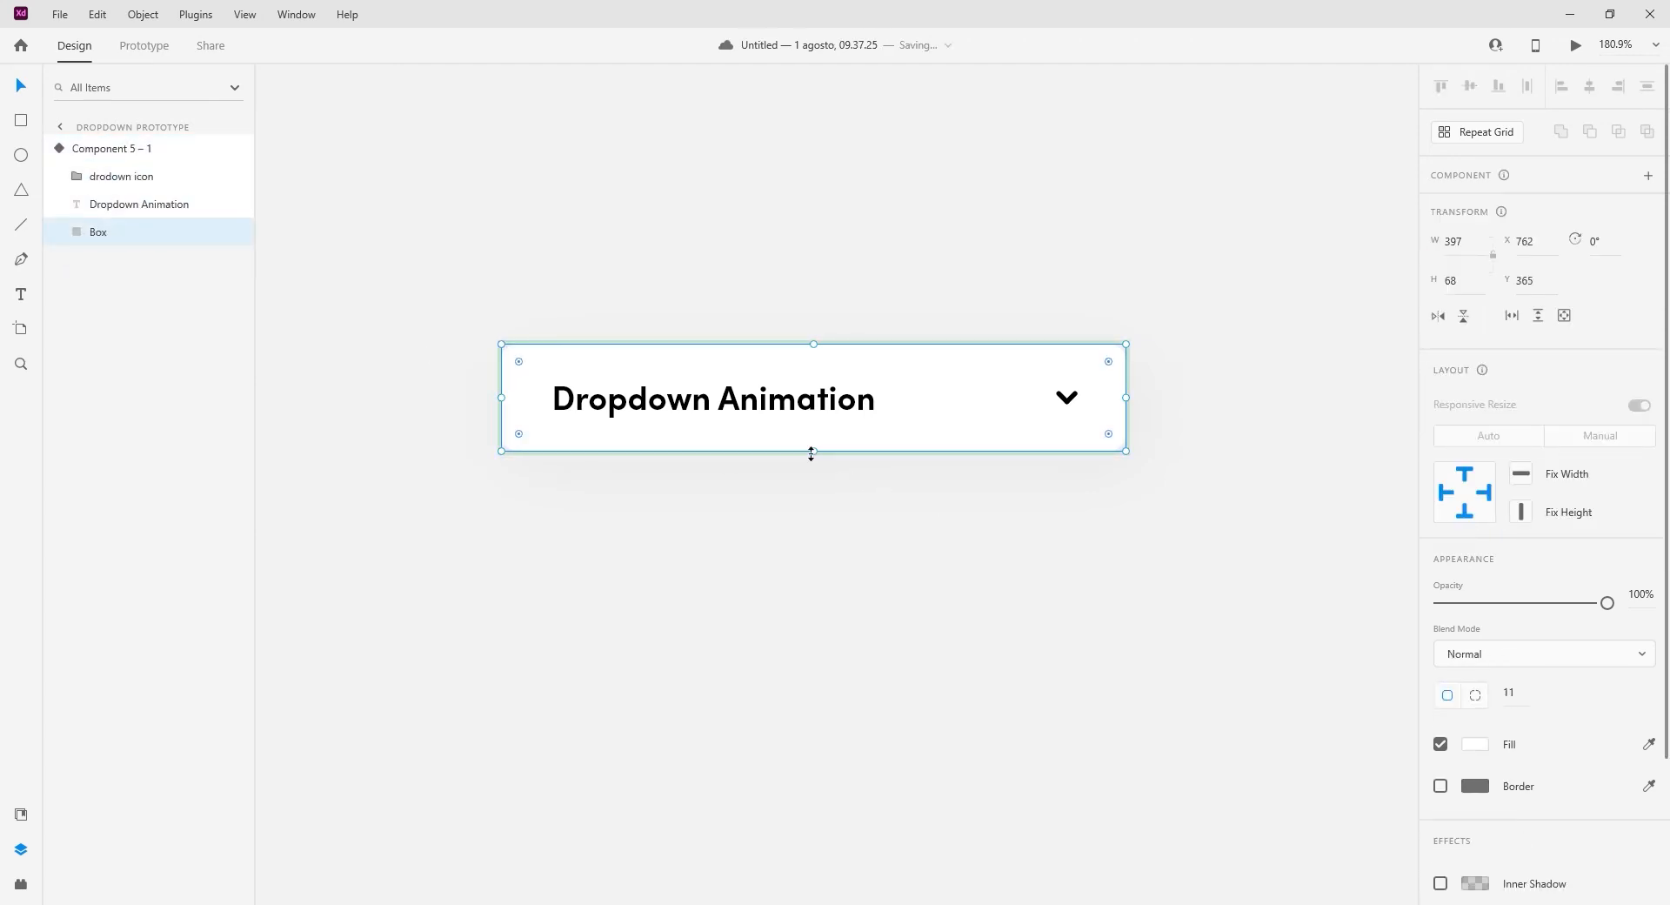
drag(811, 451, 829, 805)
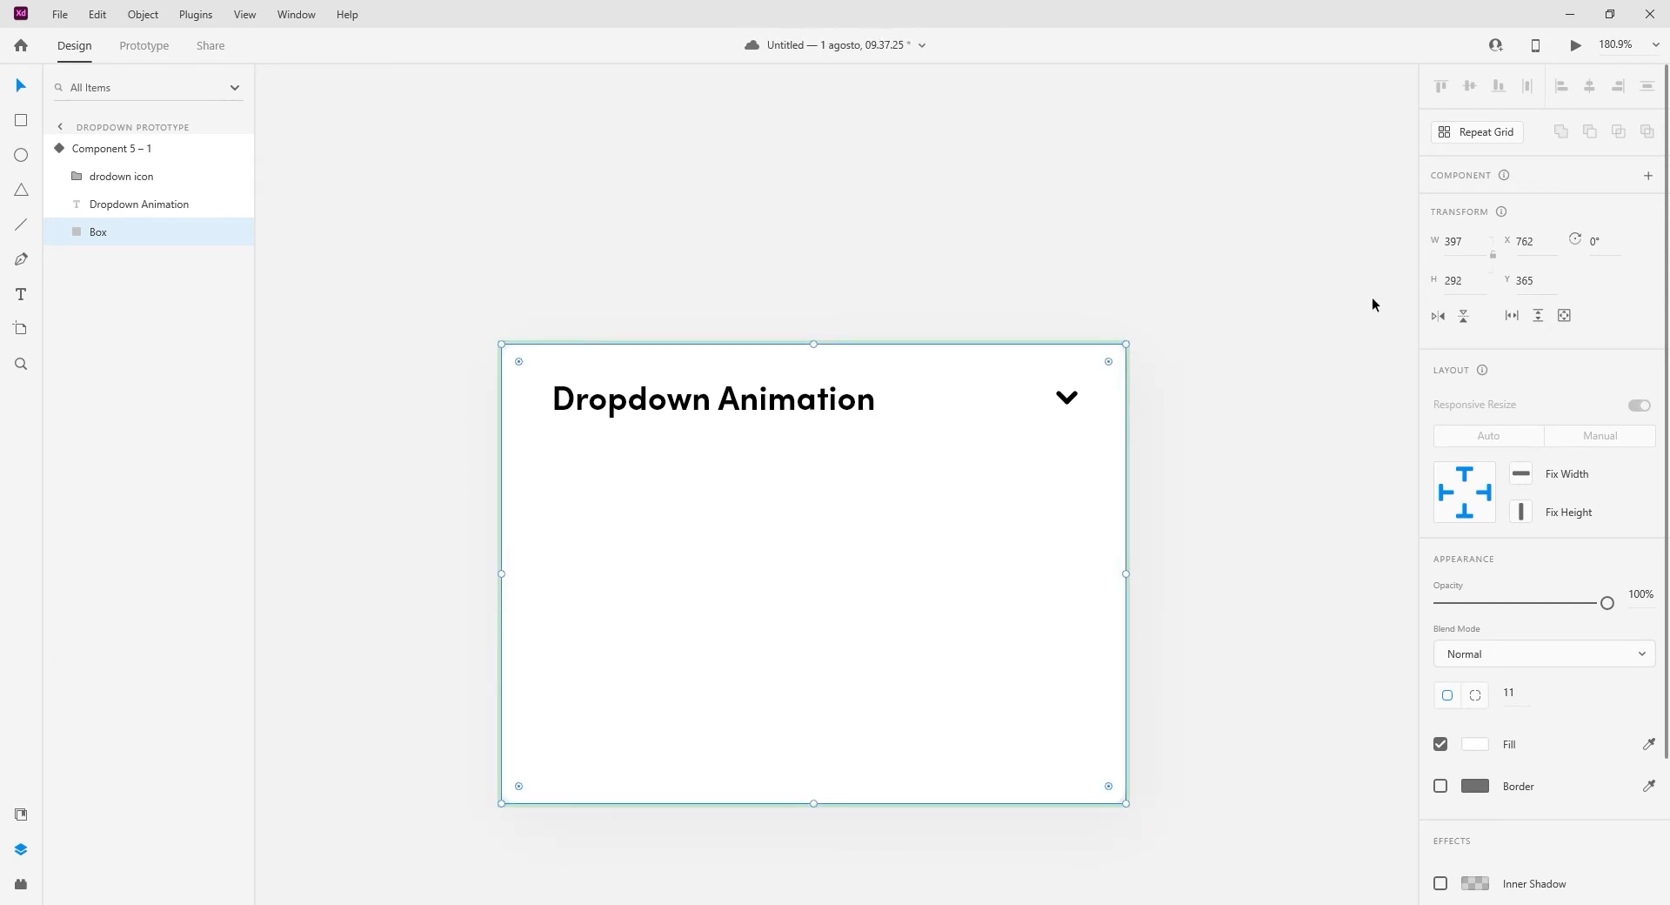
click(1308, 329)
click(712, 472)
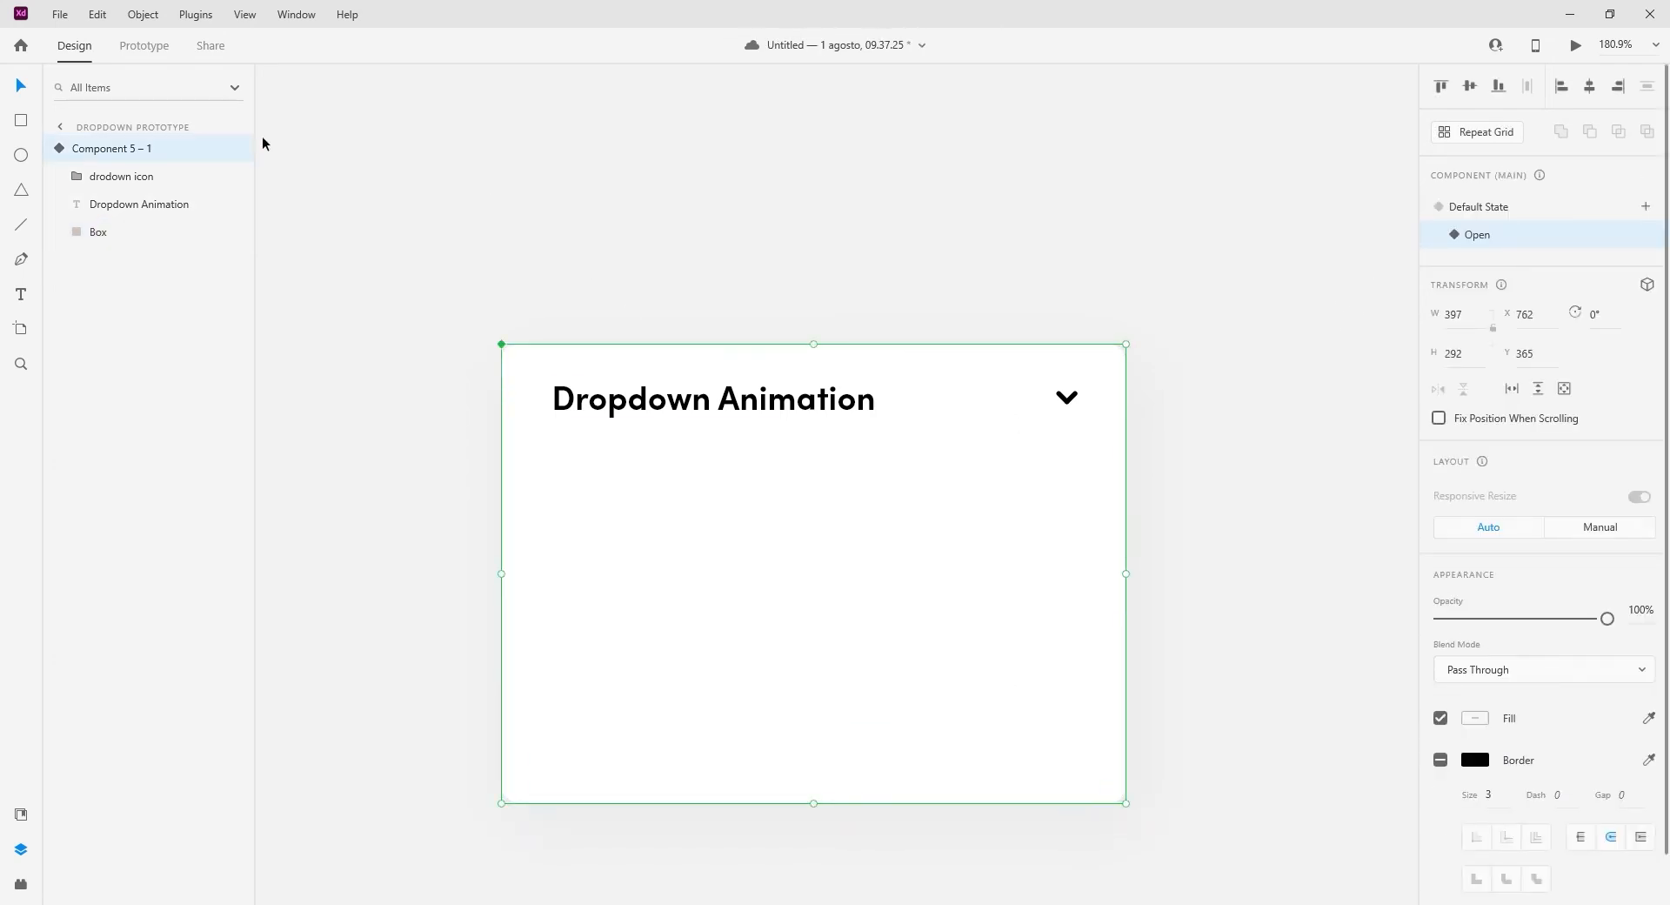
Step: Switch between the Default State and the Open state to compare the two box heights
click(1466, 209)
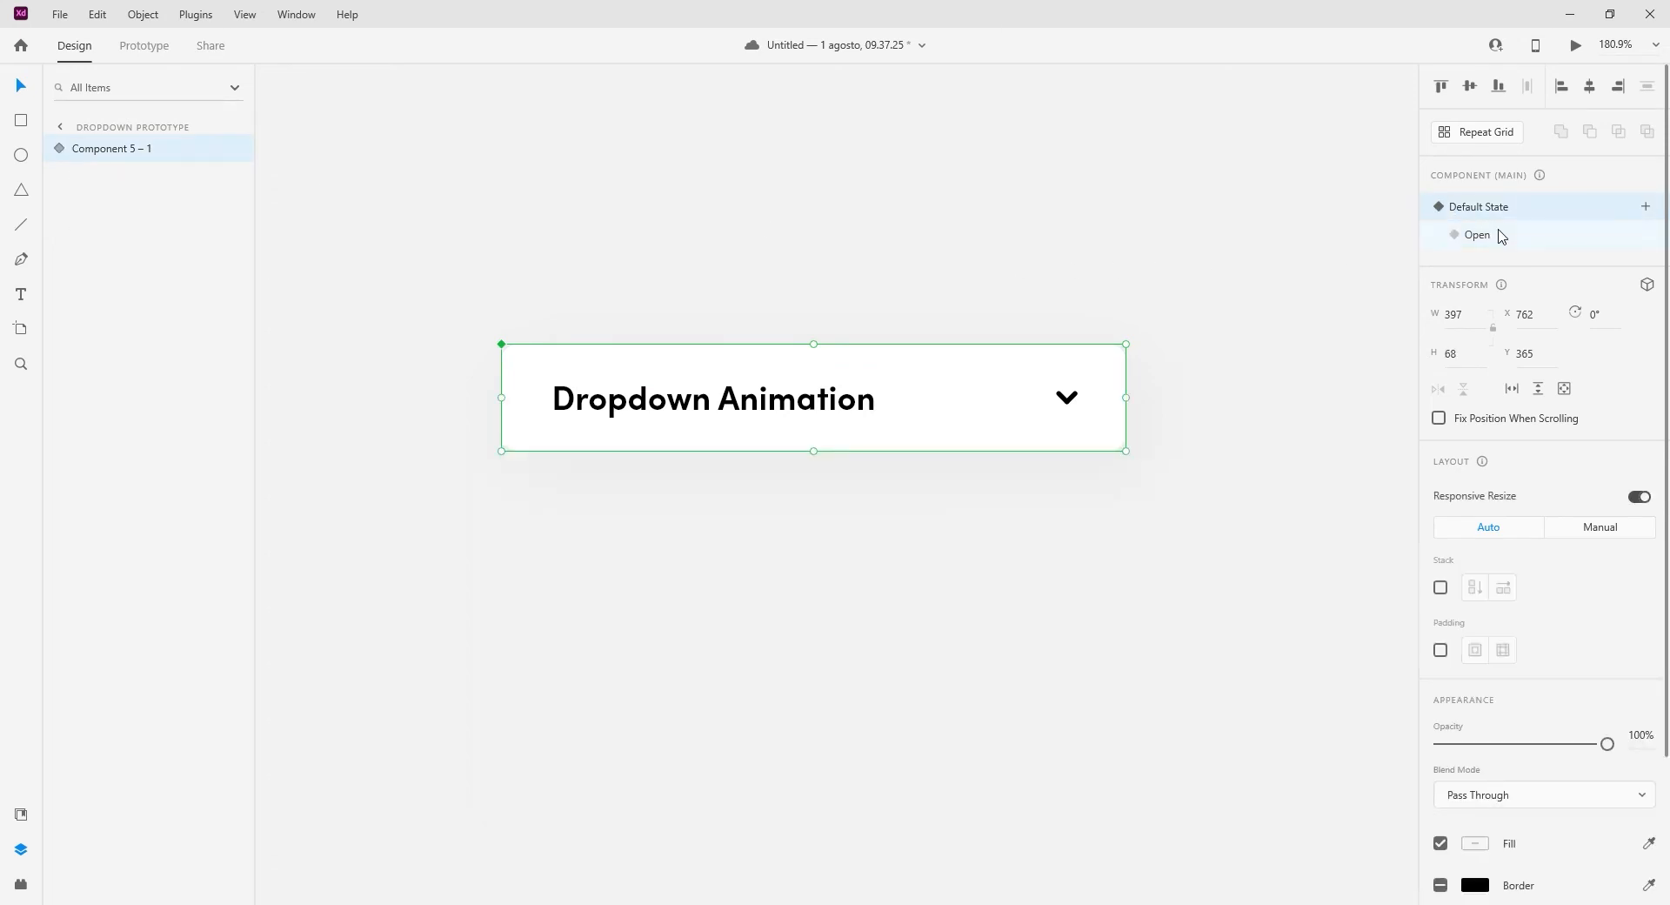
click(1498, 235)
click(1498, 213)
click(1502, 236)
Step: In the Default State, duplicate the title text below the box at about Y 449 and change the copy to "Have an ice cream"
click(1494, 213)
click(65, 151)
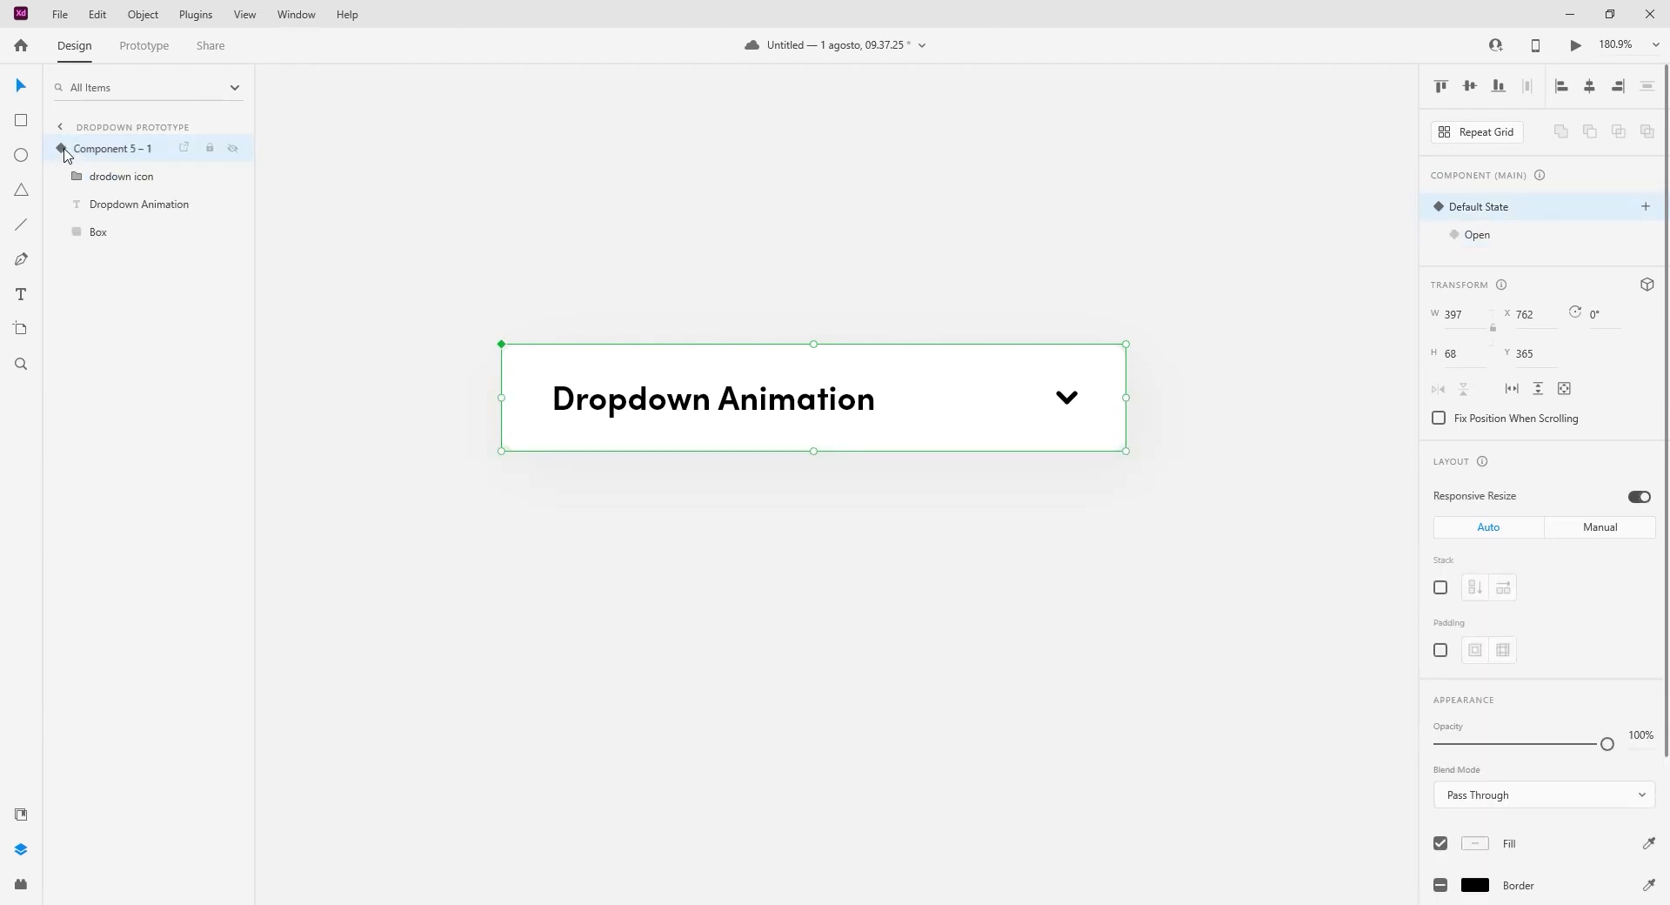
click(129, 183)
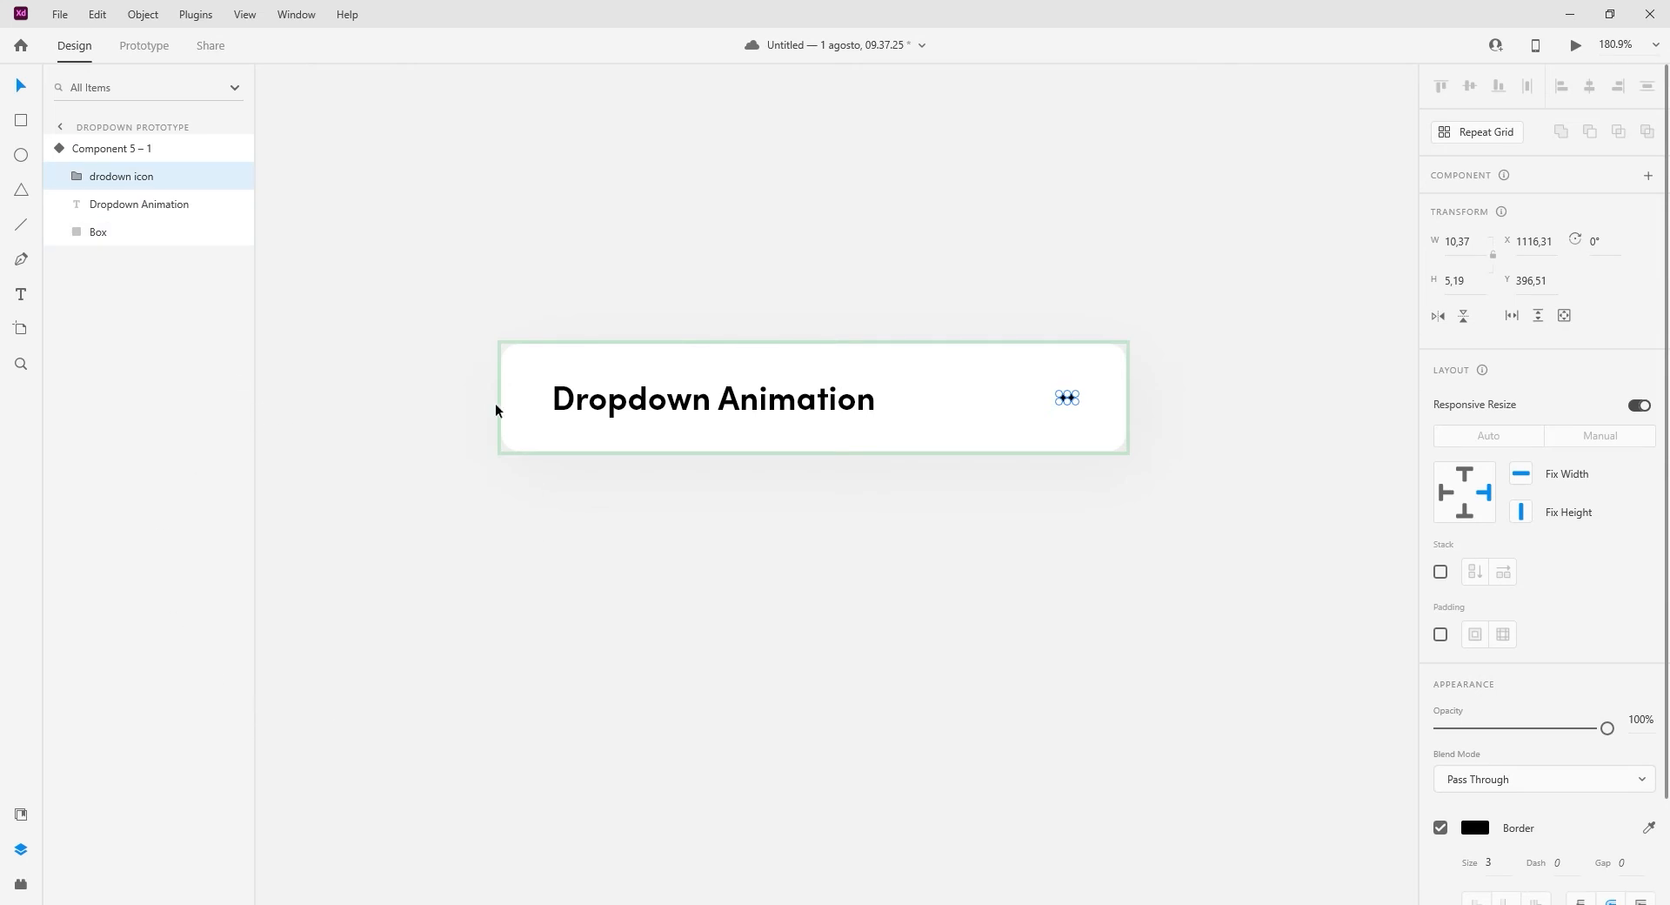
click(676, 408)
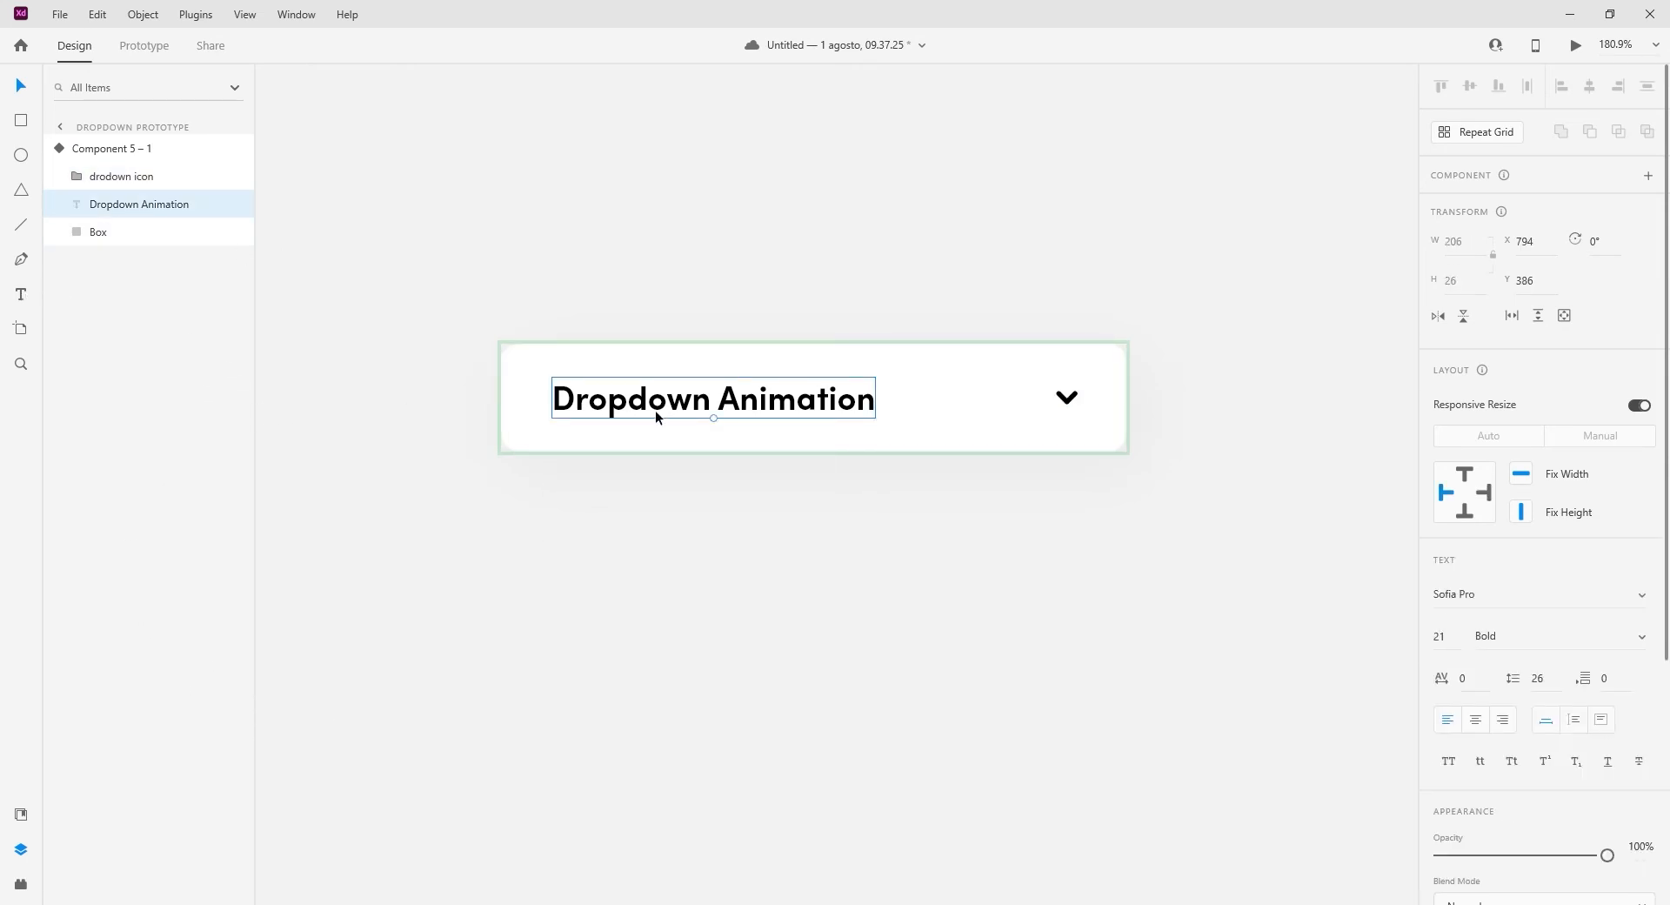
drag(642, 406, 649, 504)
double_click(652, 501)
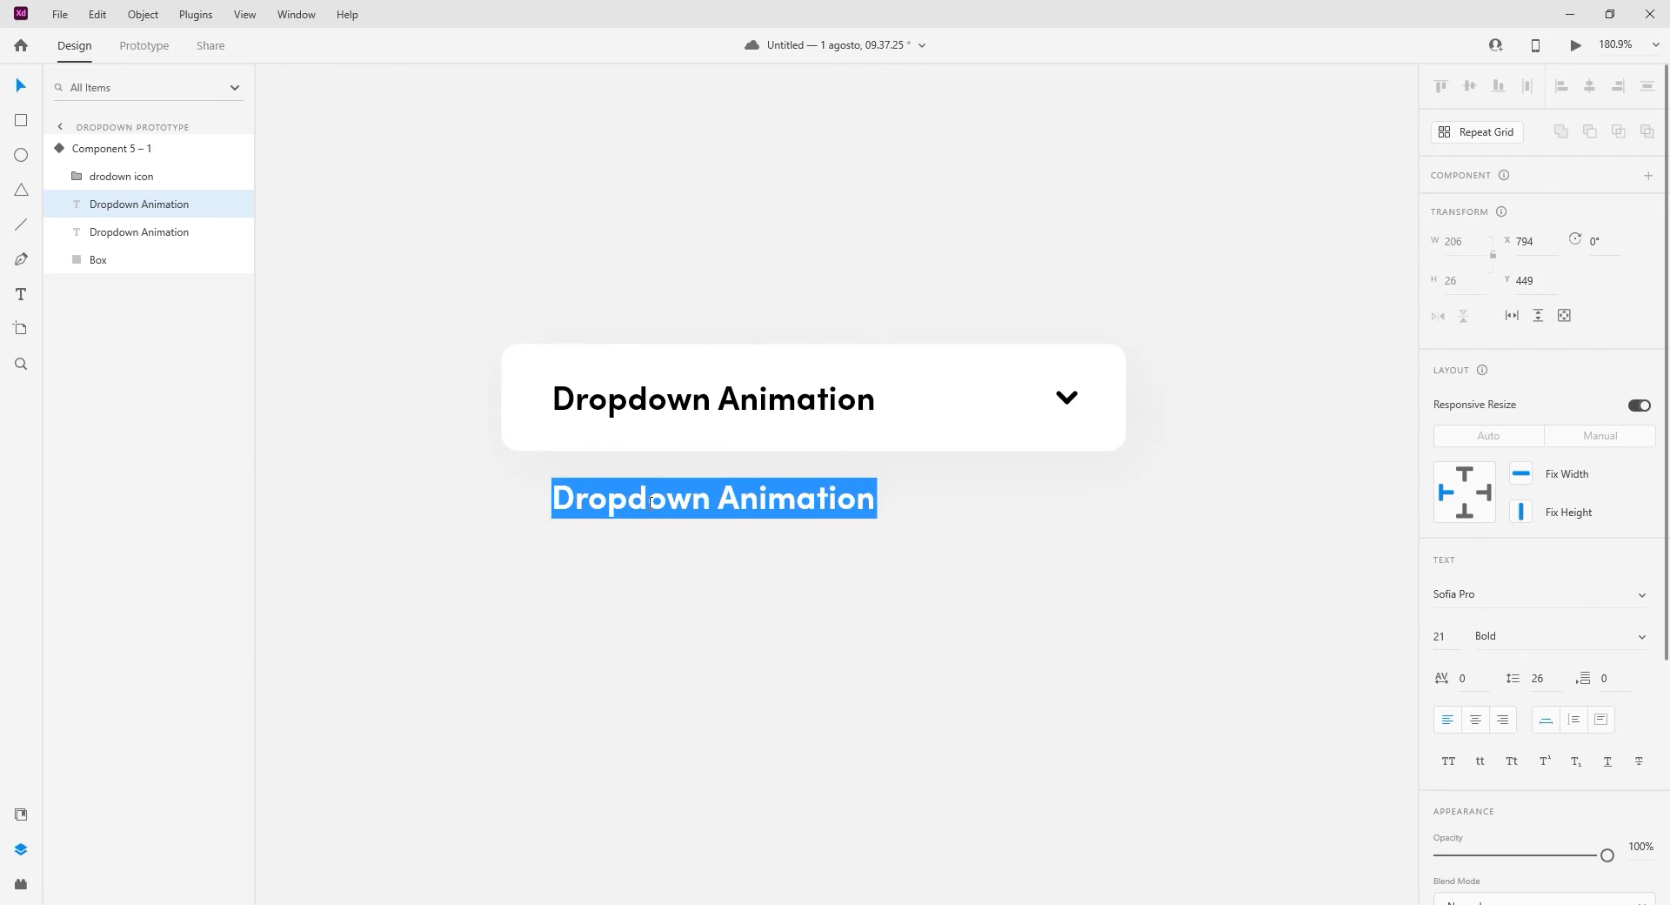
text(Have an icecream)
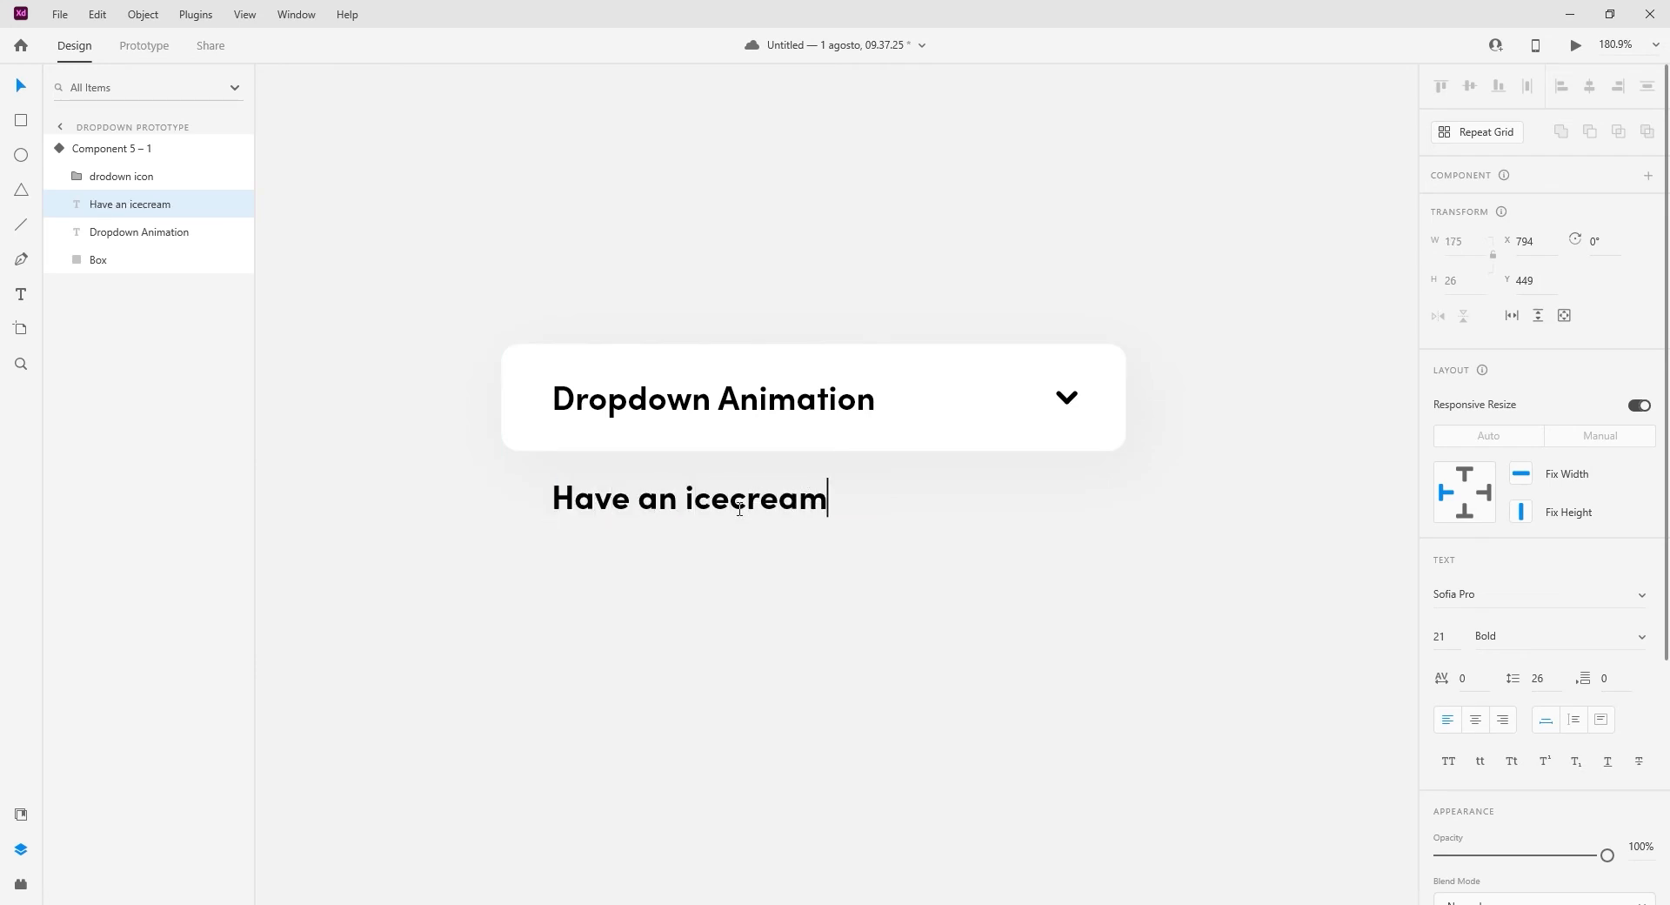
key(Escape)
Step: Duplicate the "Have an ice cream" text below itself at about Y 494 and change the copy to "Ask for super powers"
drag(719, 505, 711, 577)
double_click(711, 575)
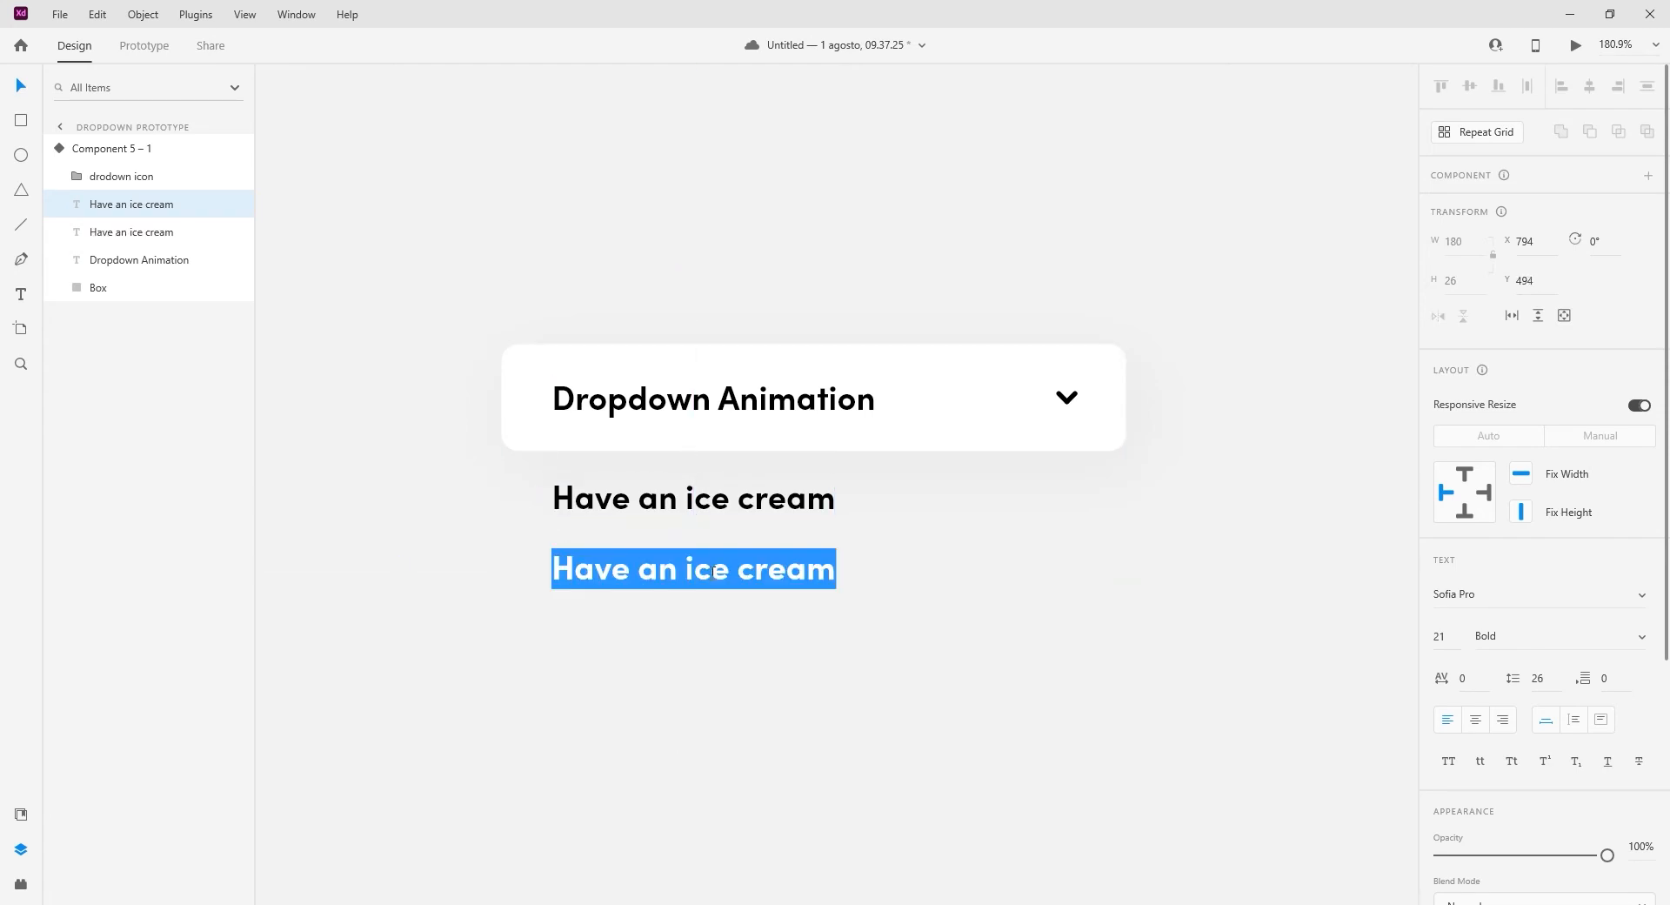
text(Ask for )
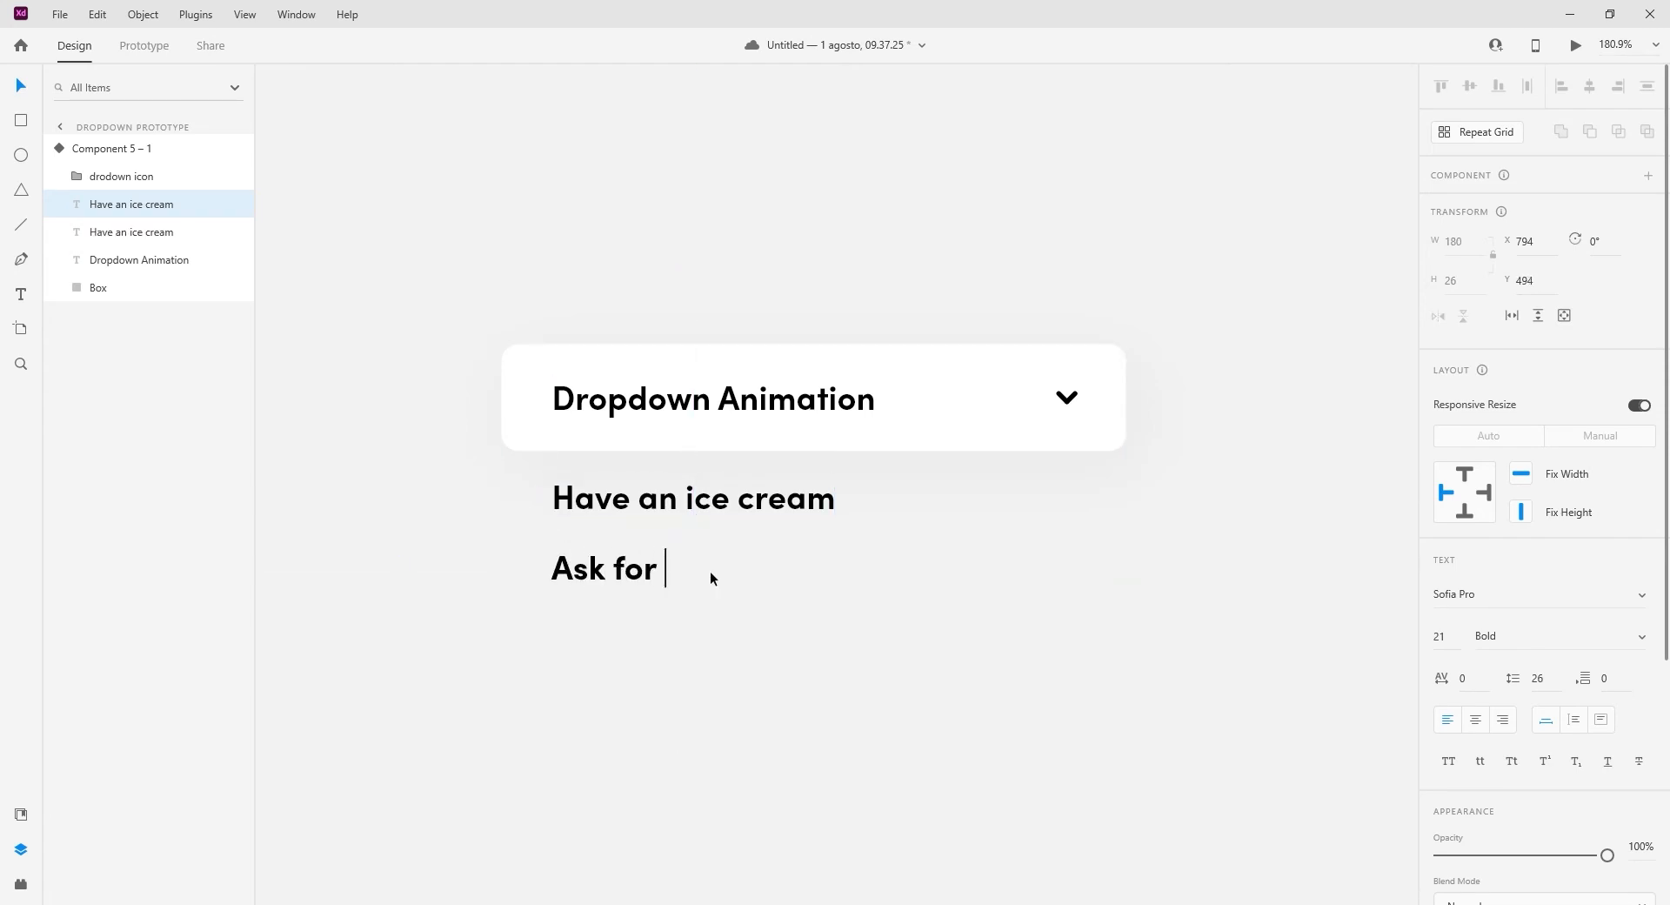
text(super powers)
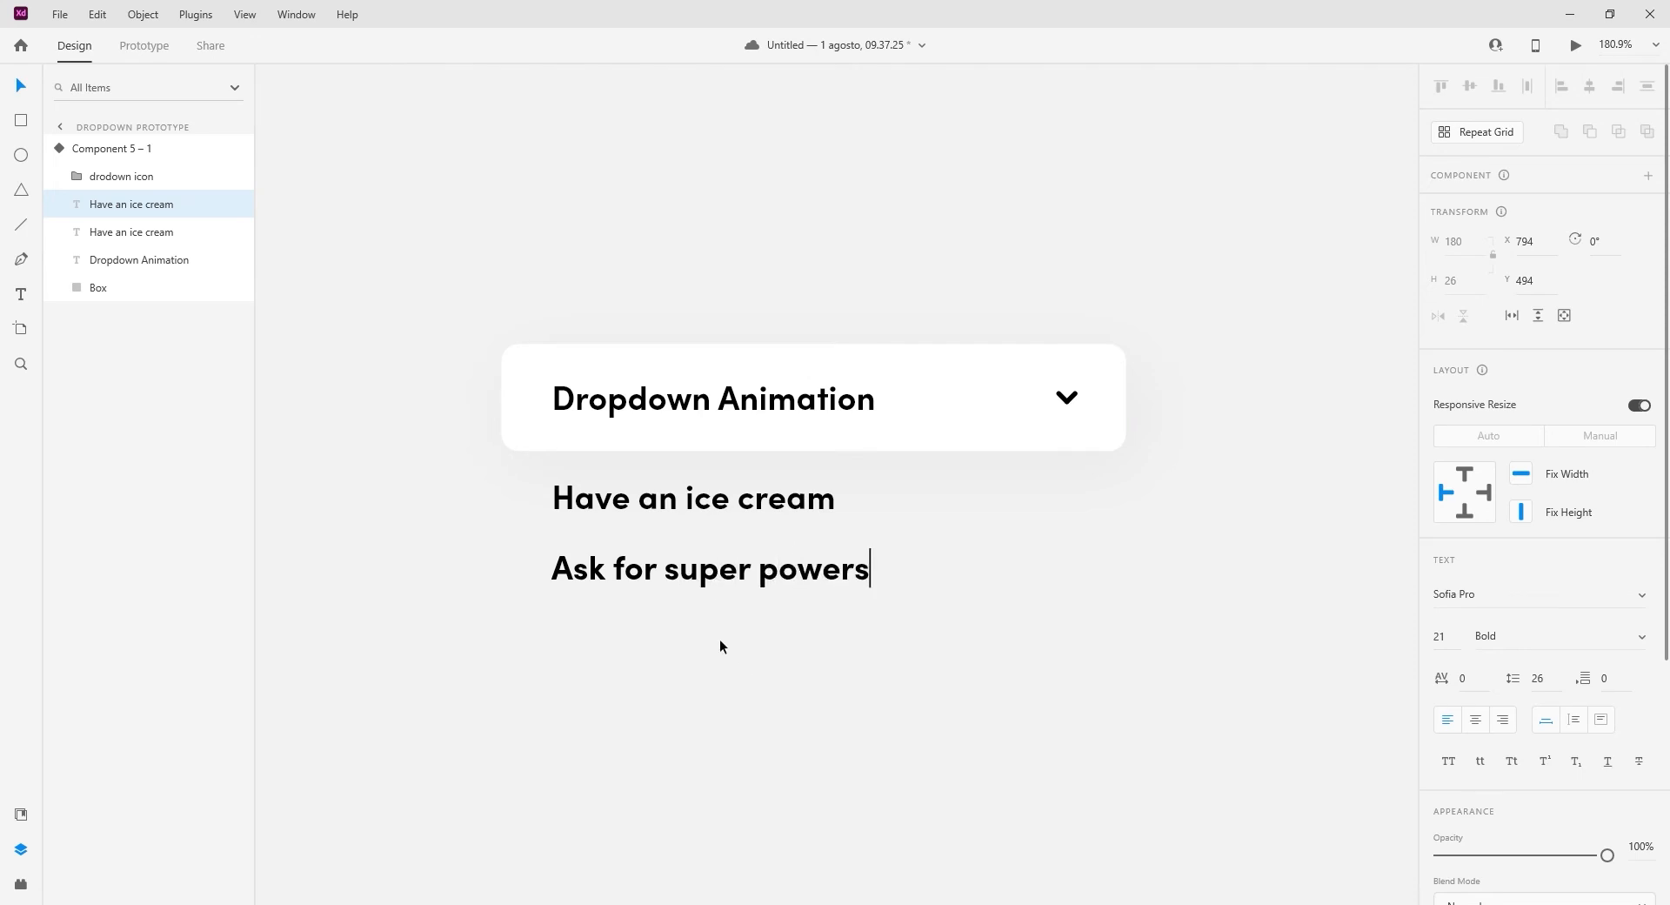
key(Escape)
Step: Duplicate the "Ask for super powers" text below itself at about Y 539 and change the copy to "Cuddle a lama"
drag(696, 577, 694, 646)
double_click(693, 644)
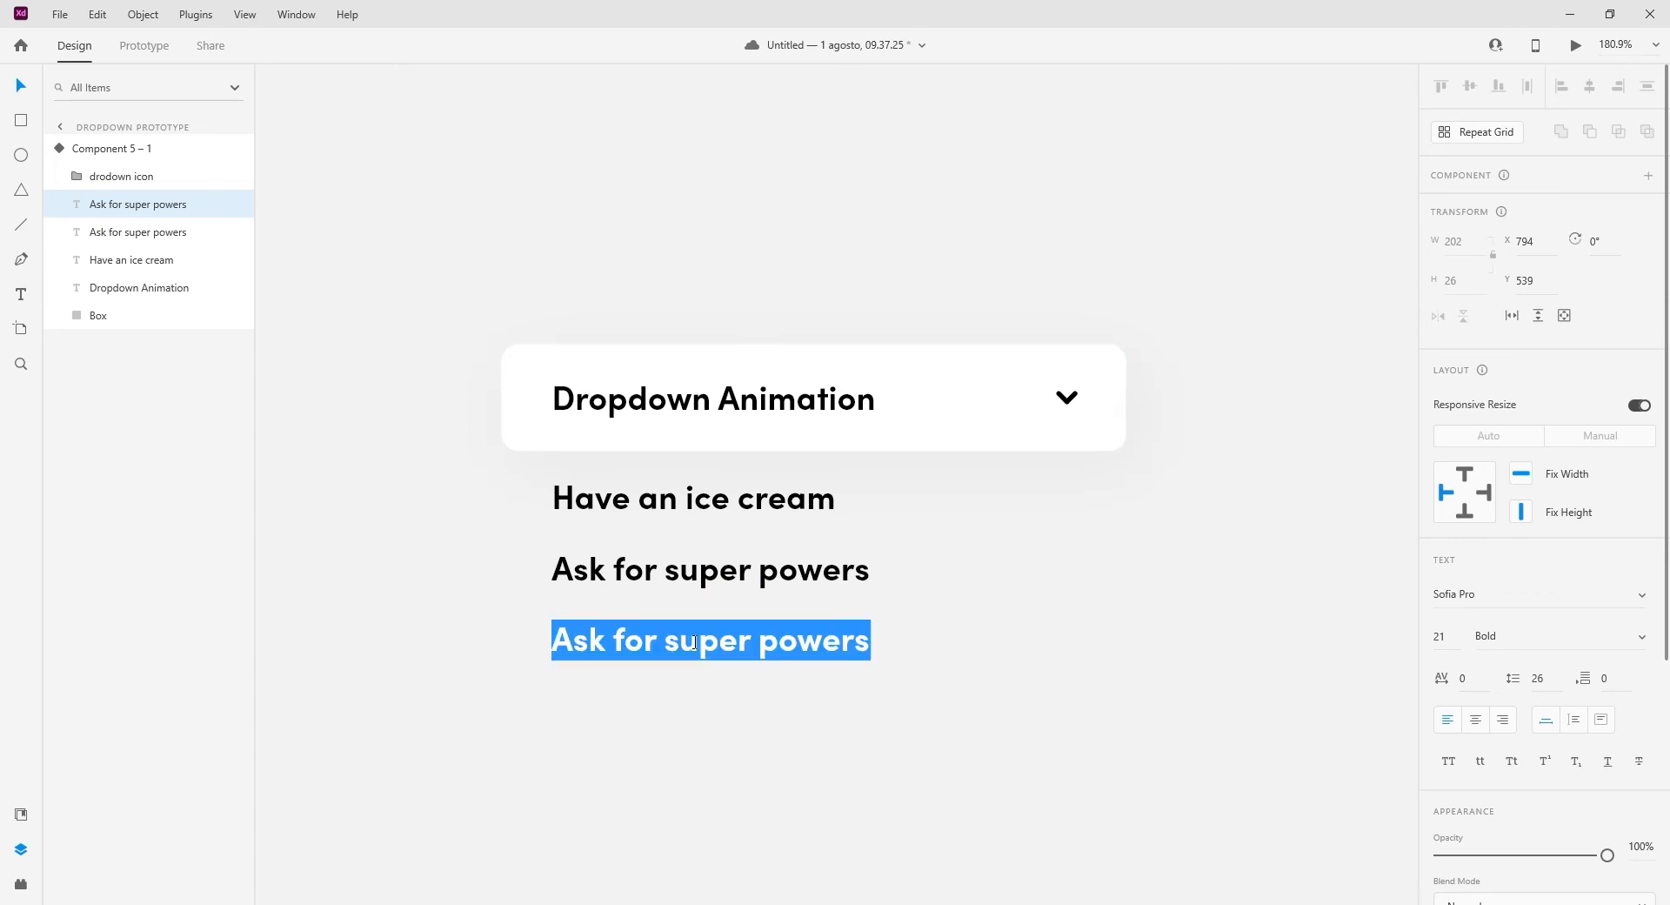
text(Cuddl)
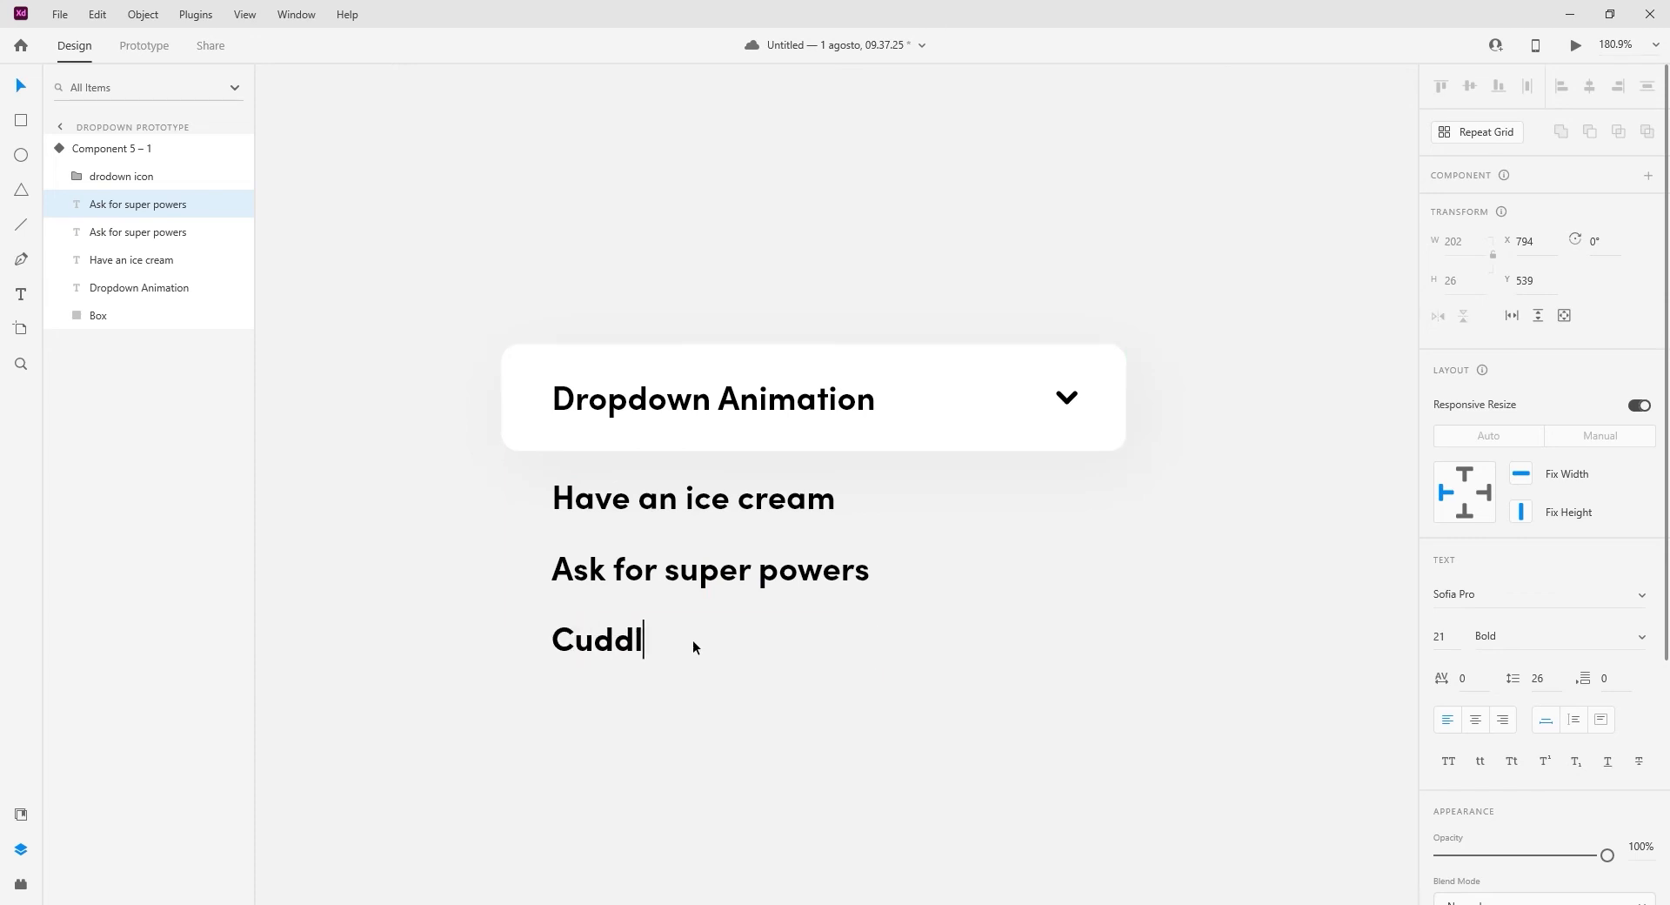
text(e a Lama)
key(BackSpace)
key(BackSpace)
key(BackSpace)
key(BackSpace)
text(lama)
click(723, 680)
Step: Duplicate the "Cuddle a lama" text below itself at about Y 584 and change the copy to "eat a pizza while dancing"
scroll(691, 575, down, 1)
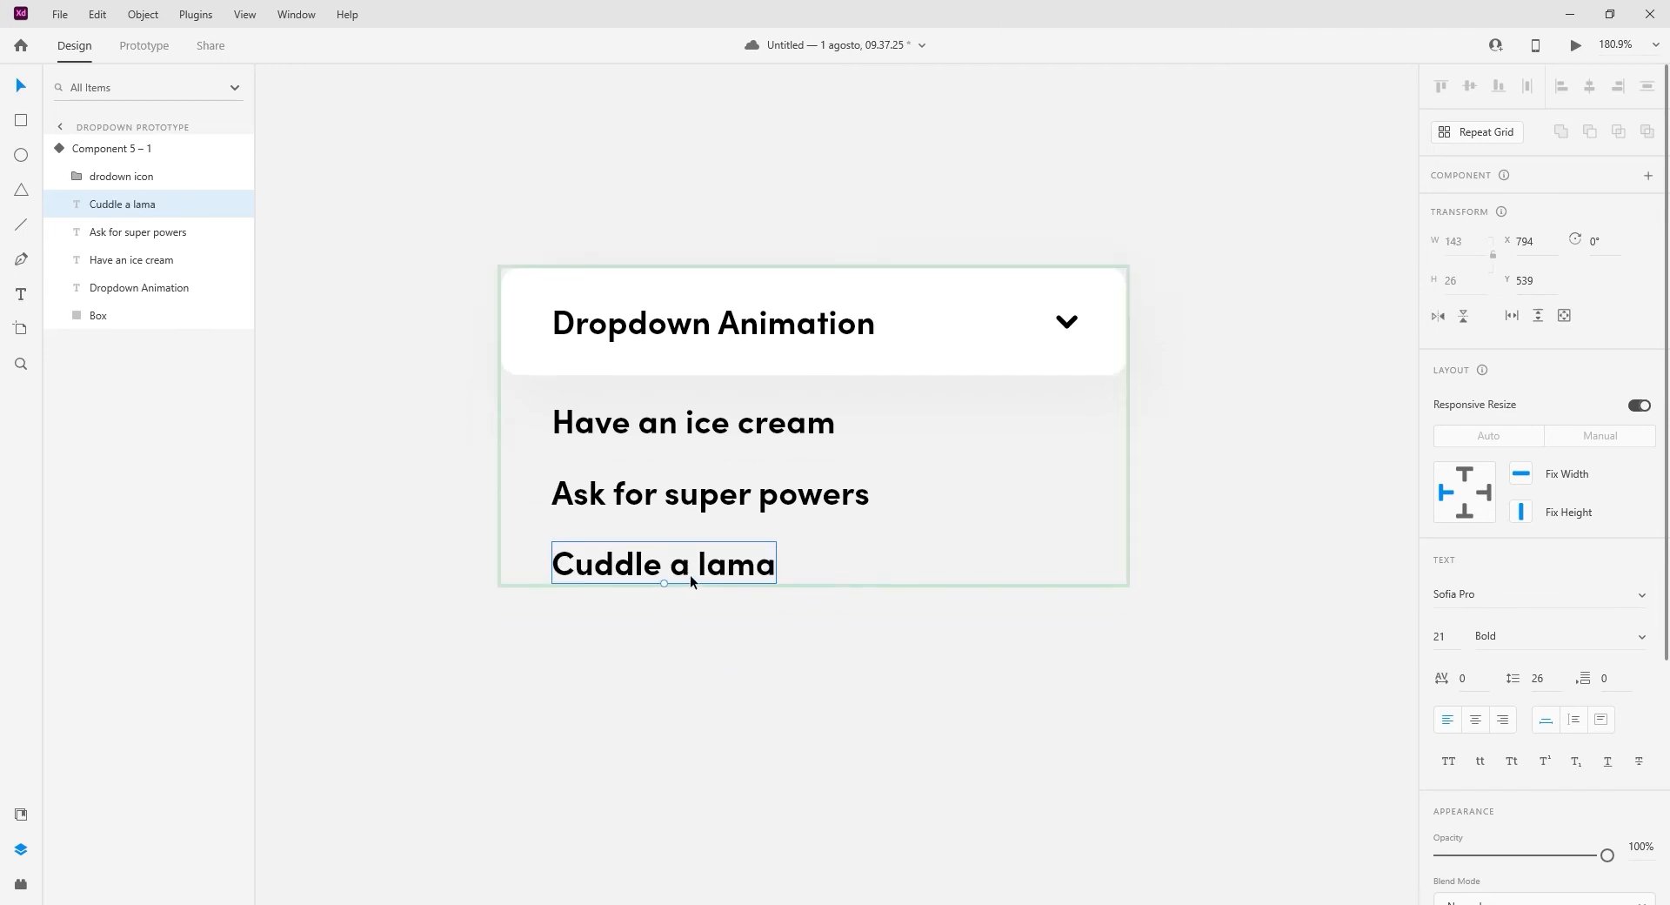
drag(681, 569, 680, 642)
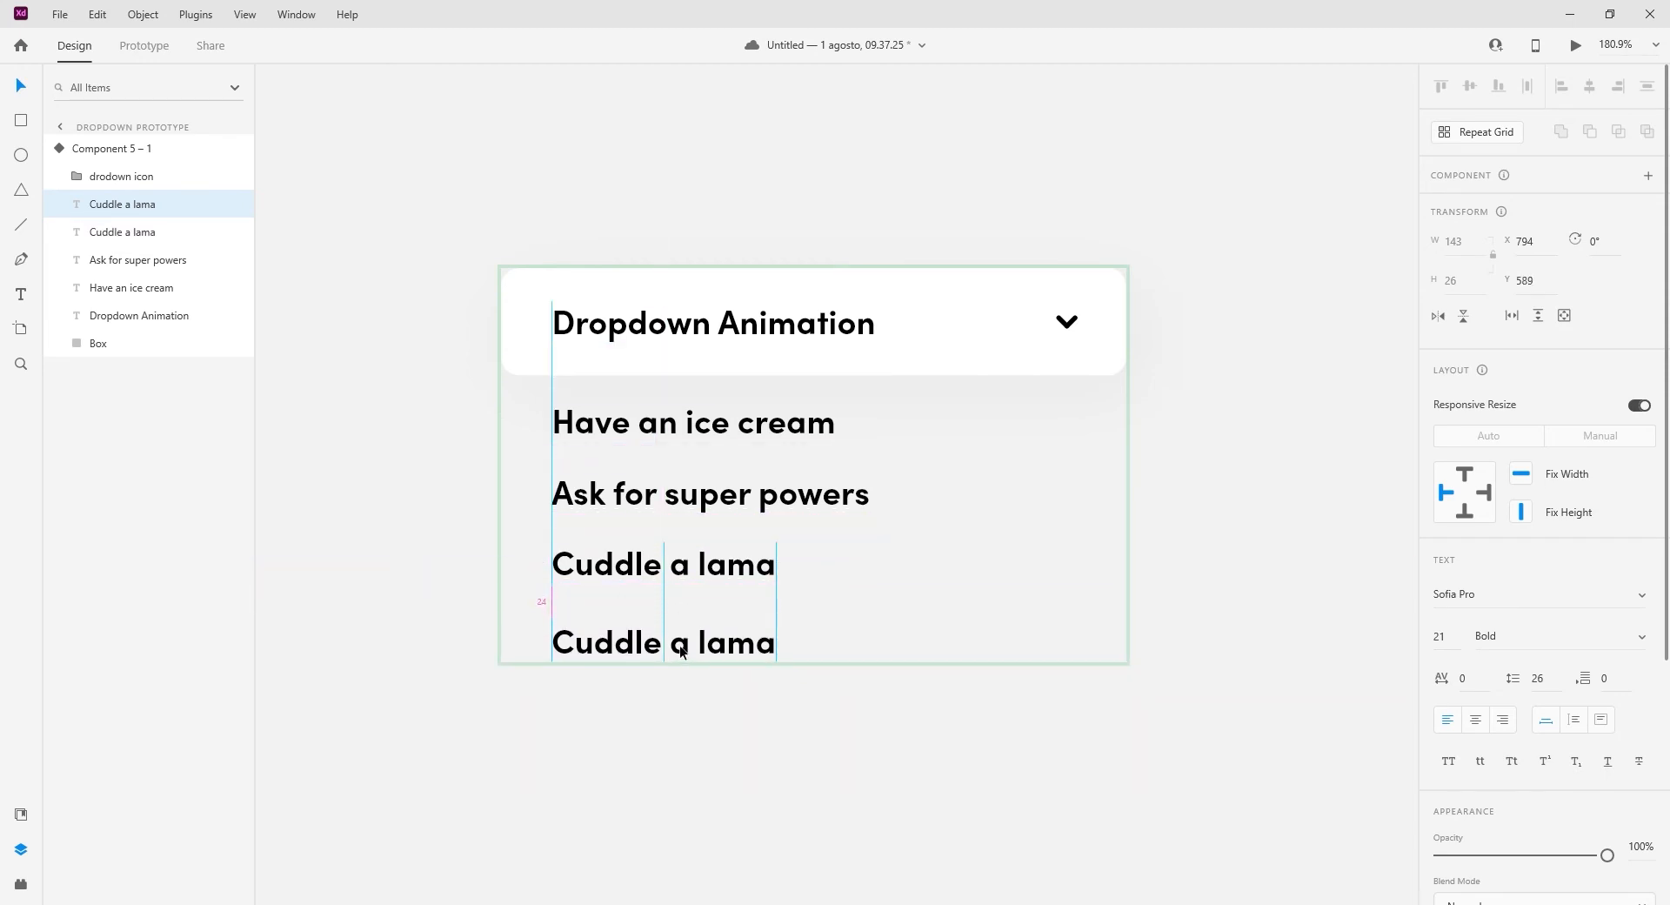
double_click(679, 638)
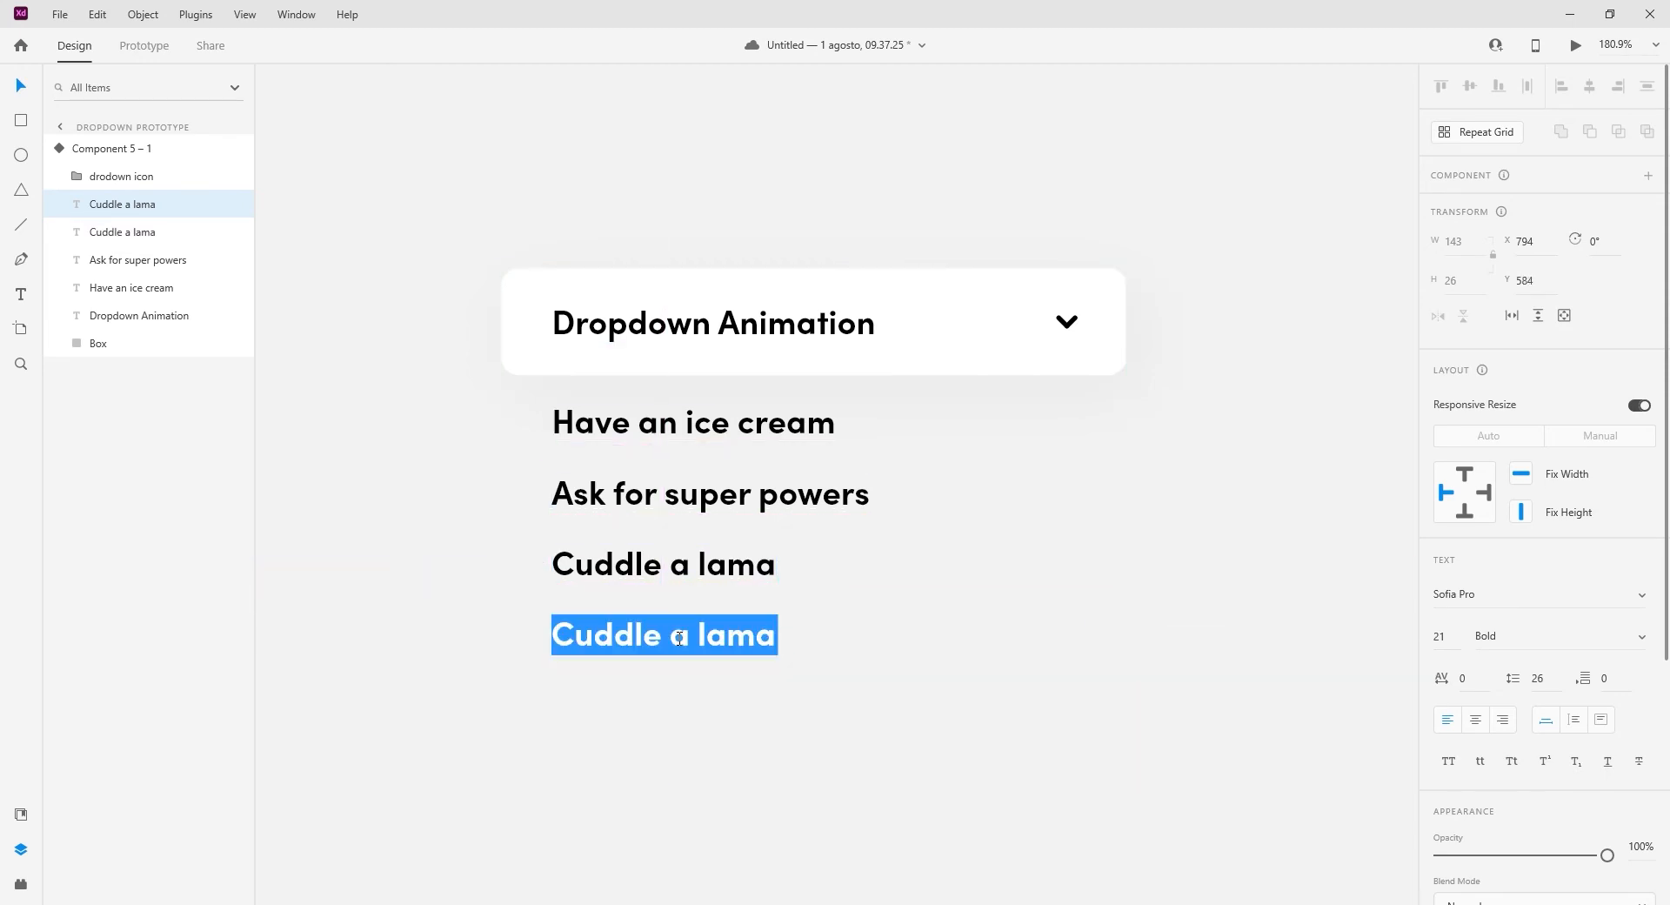
text(eat a pizz)
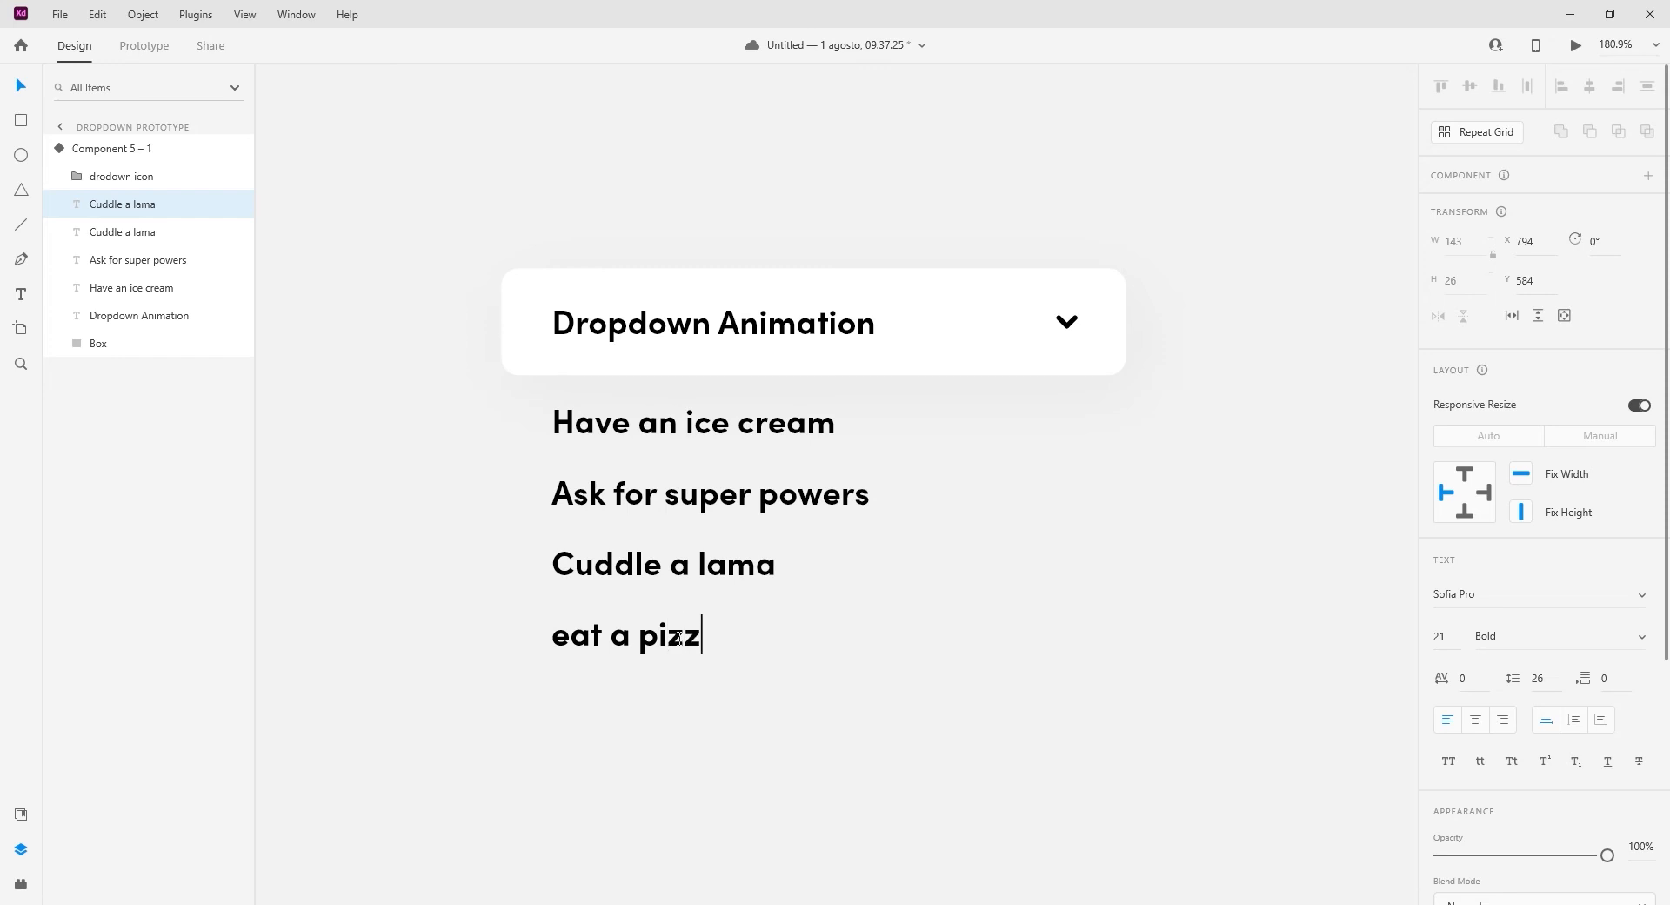
text(a while)
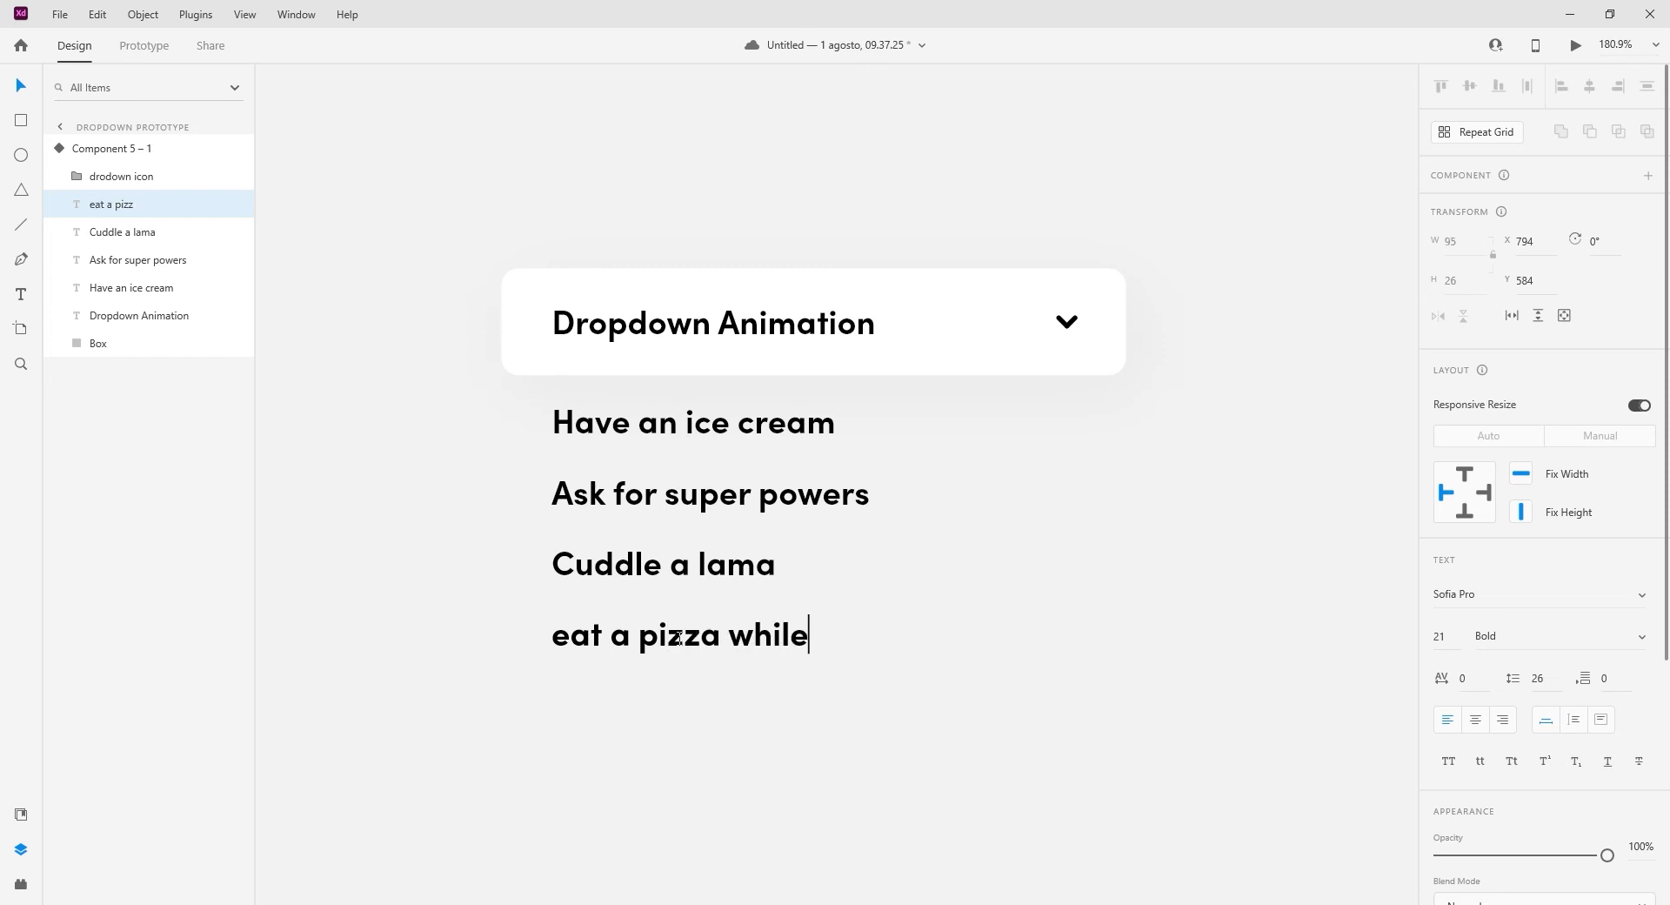
text( dancing)
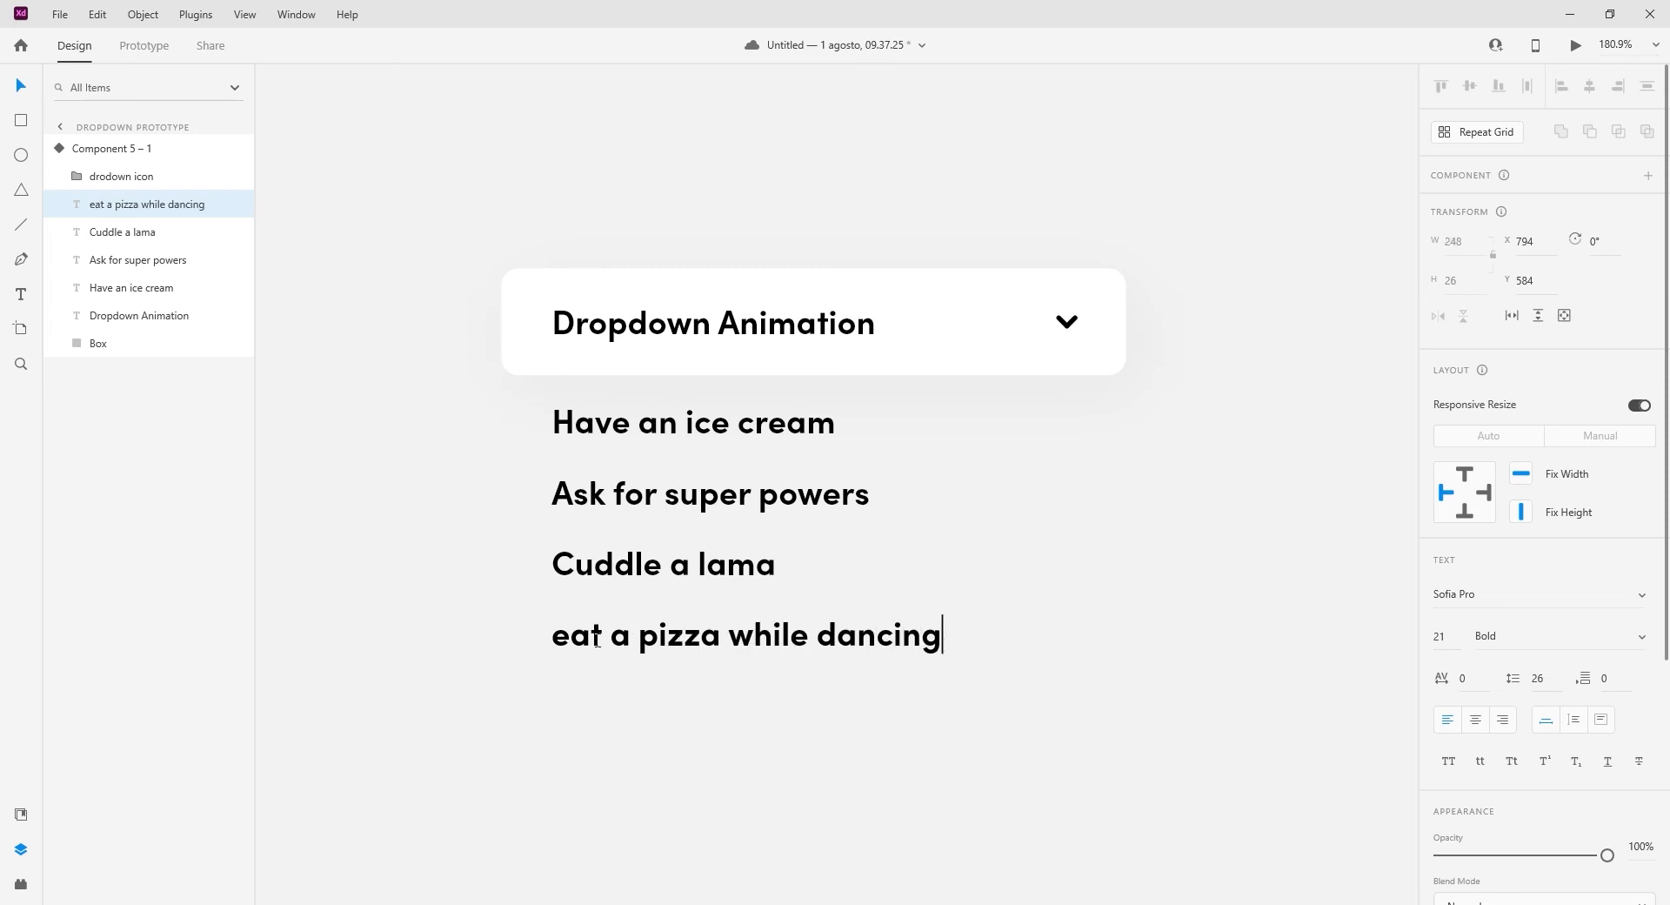
Step: Capitalize the first letter of the last option so it reads "Eat a pizza while dancing"
drag(572, 638, 552, 637)
text(E)
key(Escape)
click(701, 712)
Step: Move "Eat a pizza while dancing" further down and distribute the title and the four option texts evenly in the vertical direction
scroll(702, 565, down, 2)
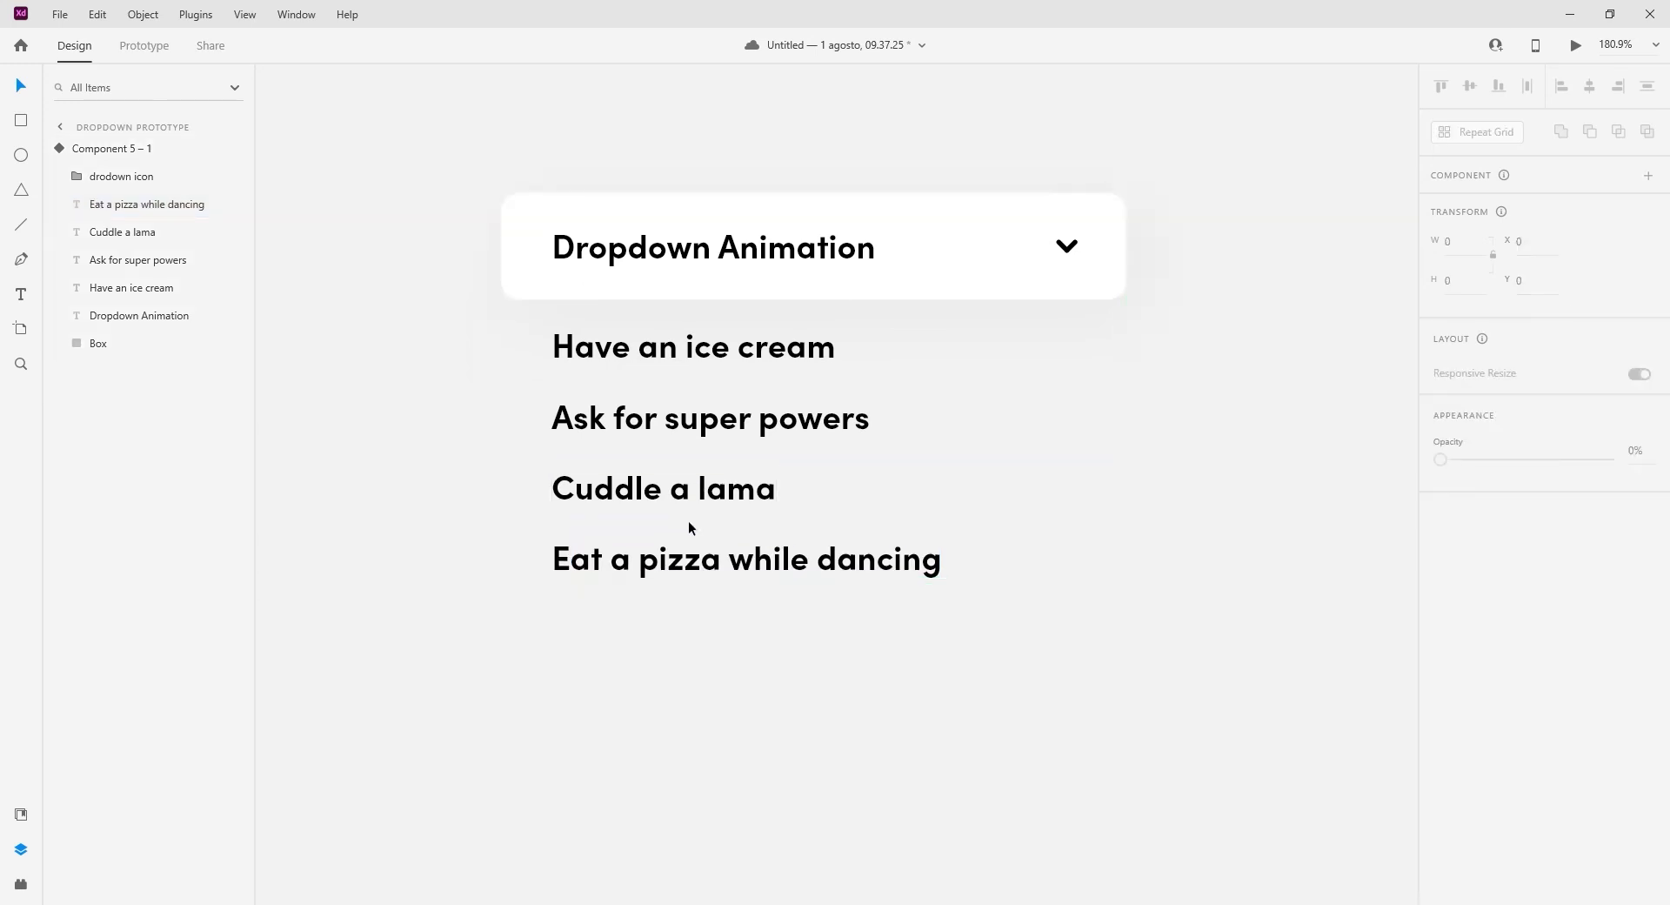
scroll(687, 520, down, 1)
drag(709, 515, 707, 571)
shift+click(675, 439)
shift+click(675, 383)
shift+click(677, 287)
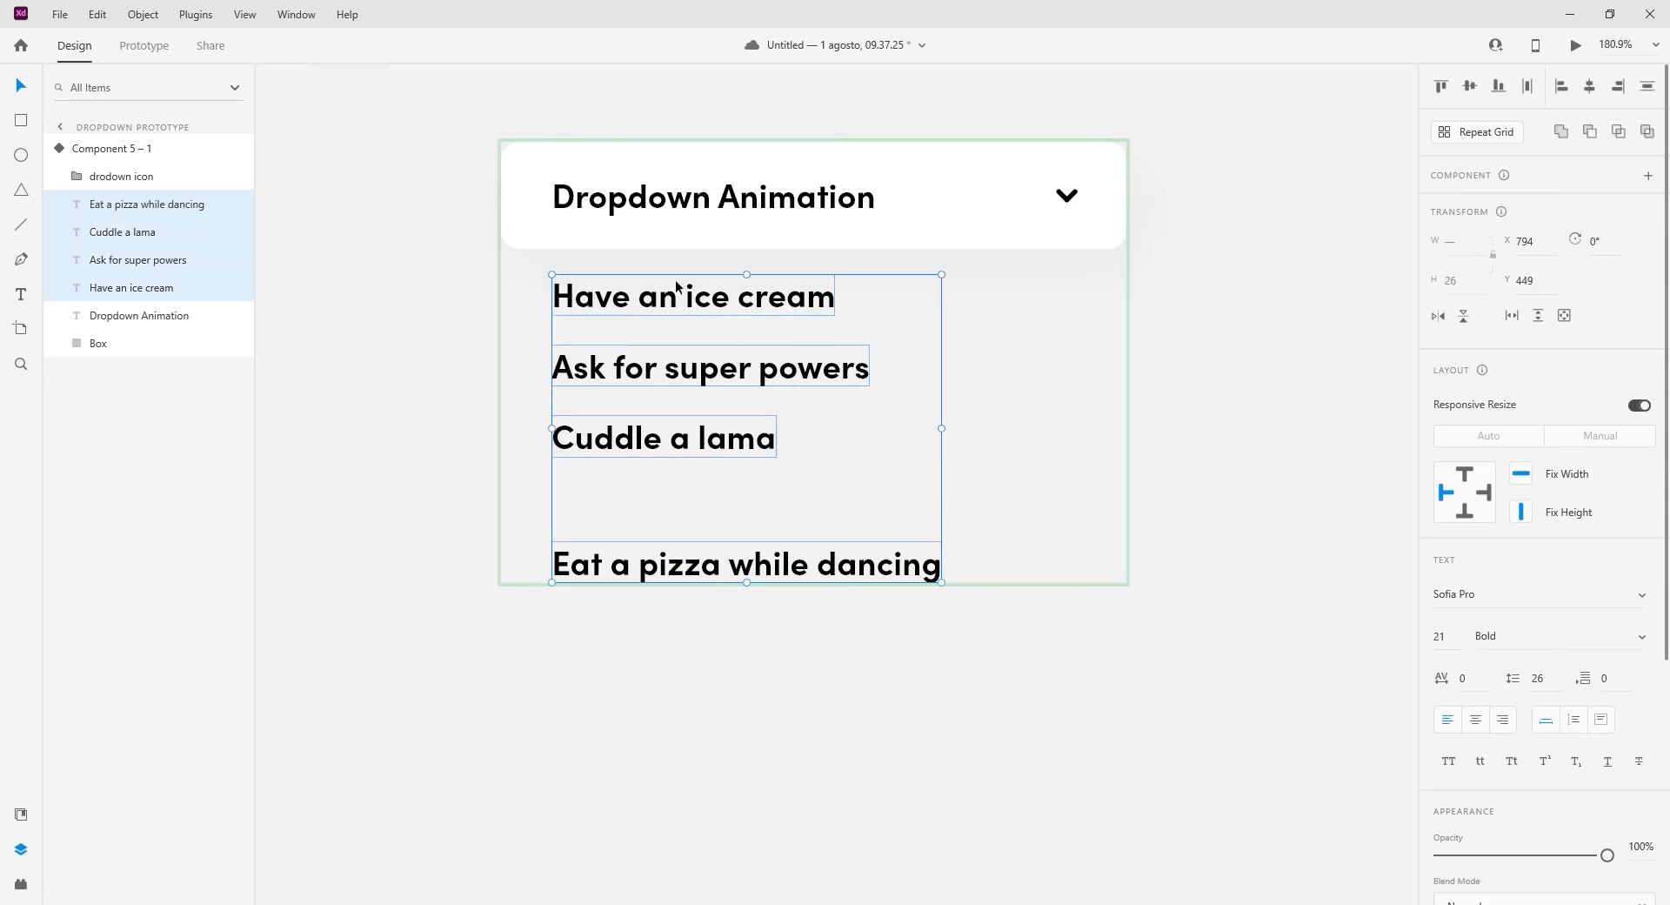
shift+click(679, 200)
click(1645, 91)
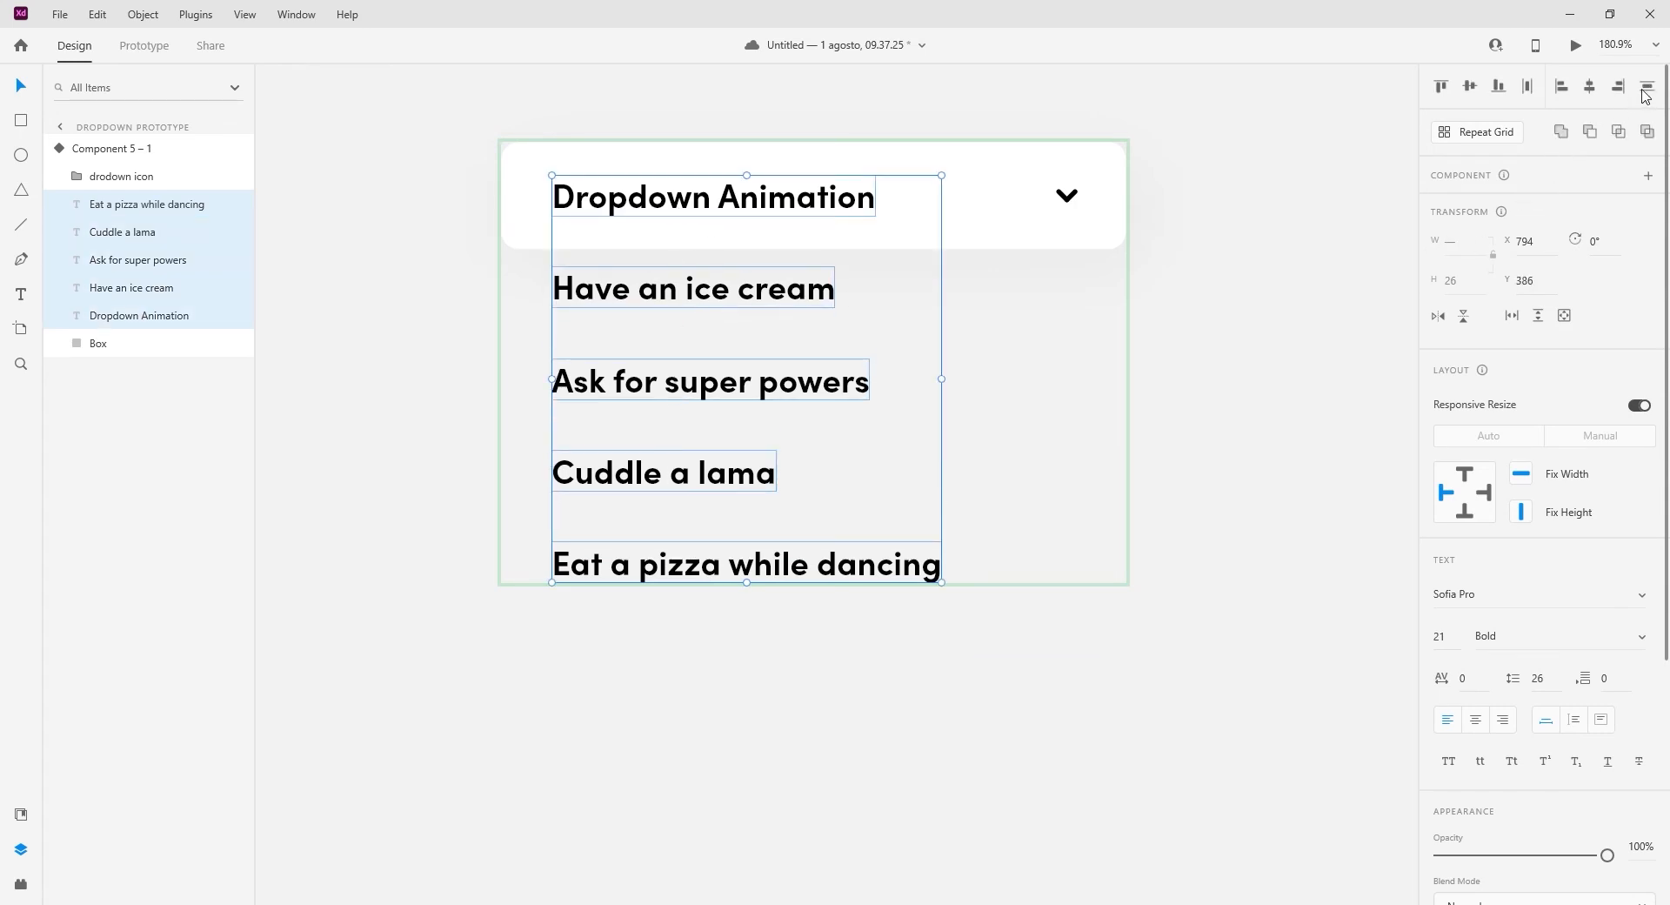
click(1091, 648)
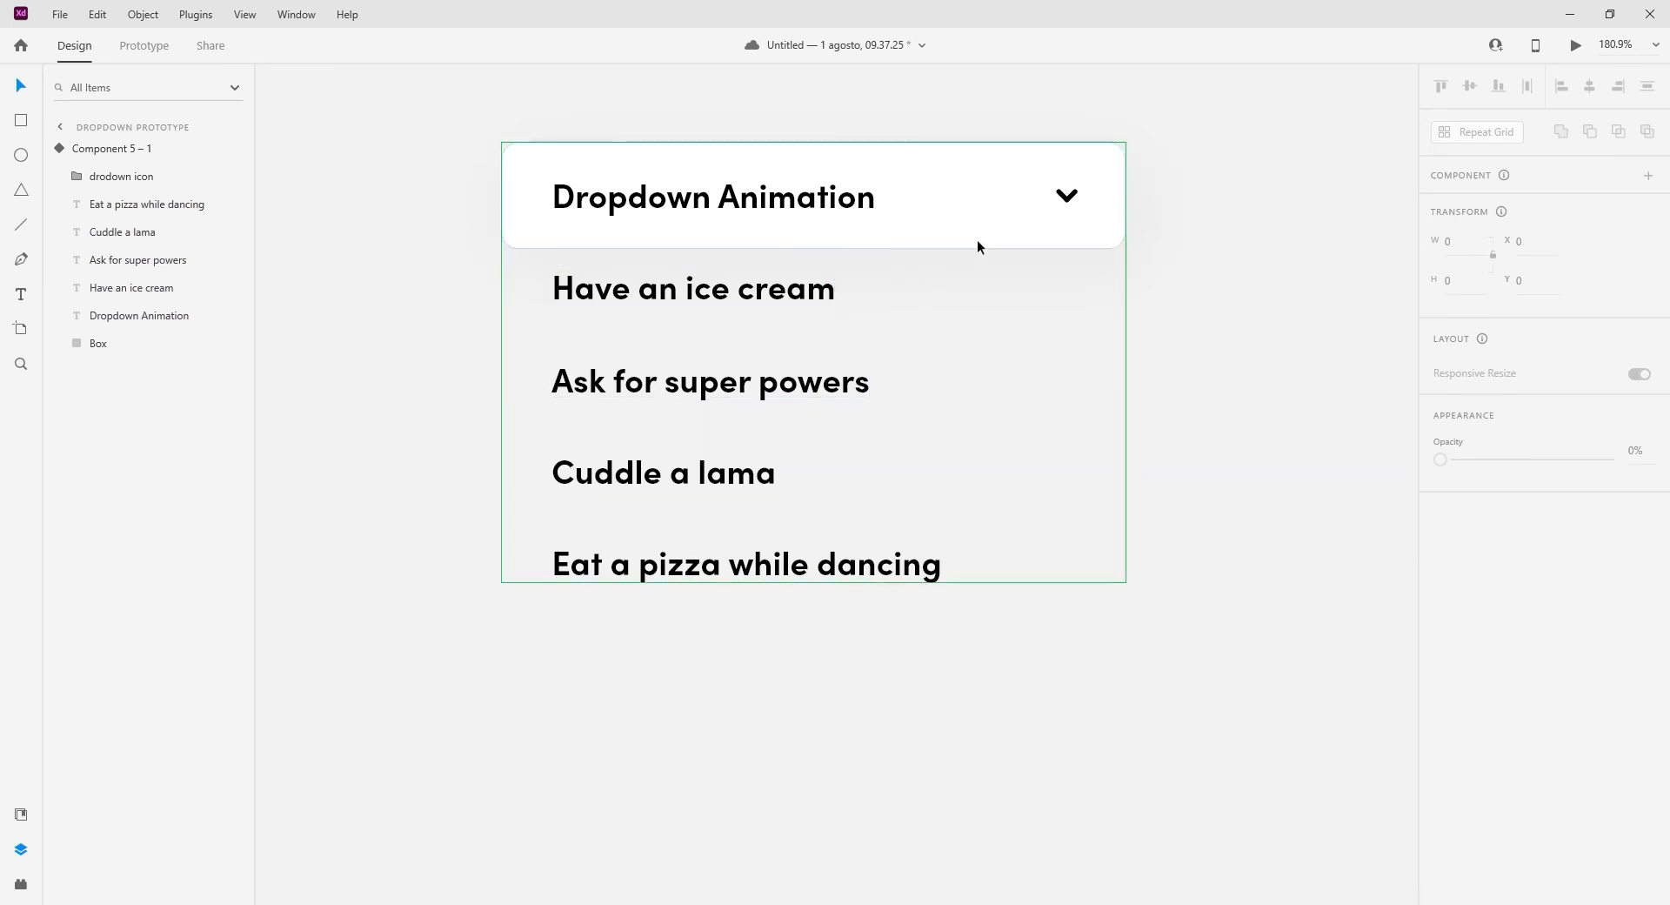
Step: Group the four option texts and rename the group "Sub links"
click(144, 209)
shift+click(139, 231)
shift+click(138, 260)
shift+click(137, 288)
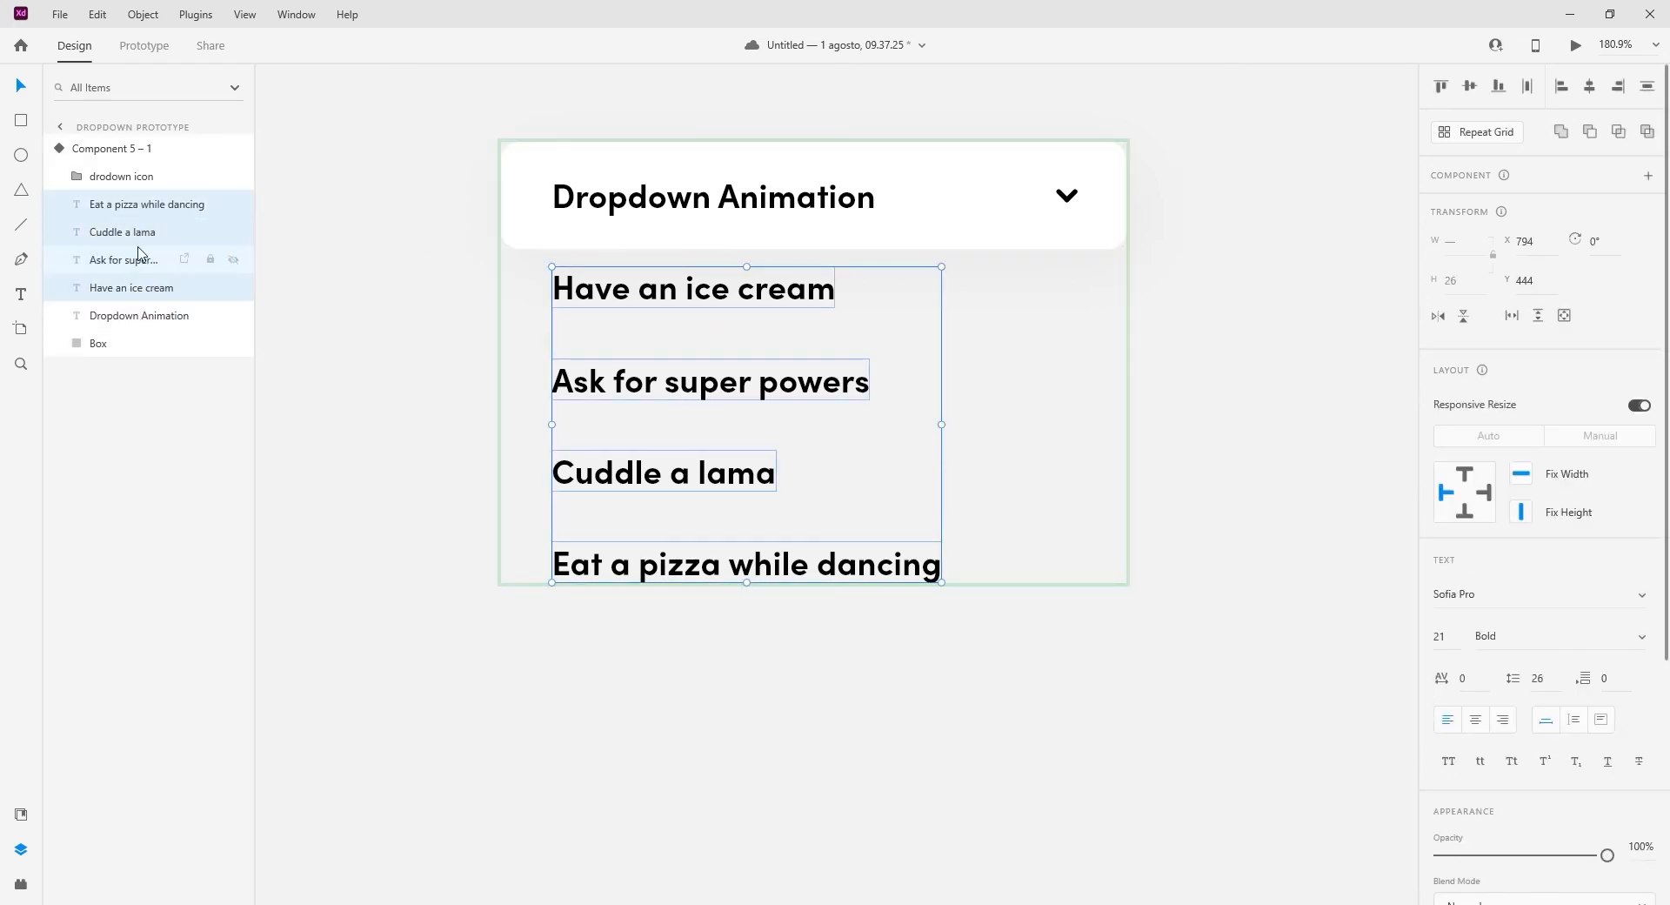
key(ctrl+g)
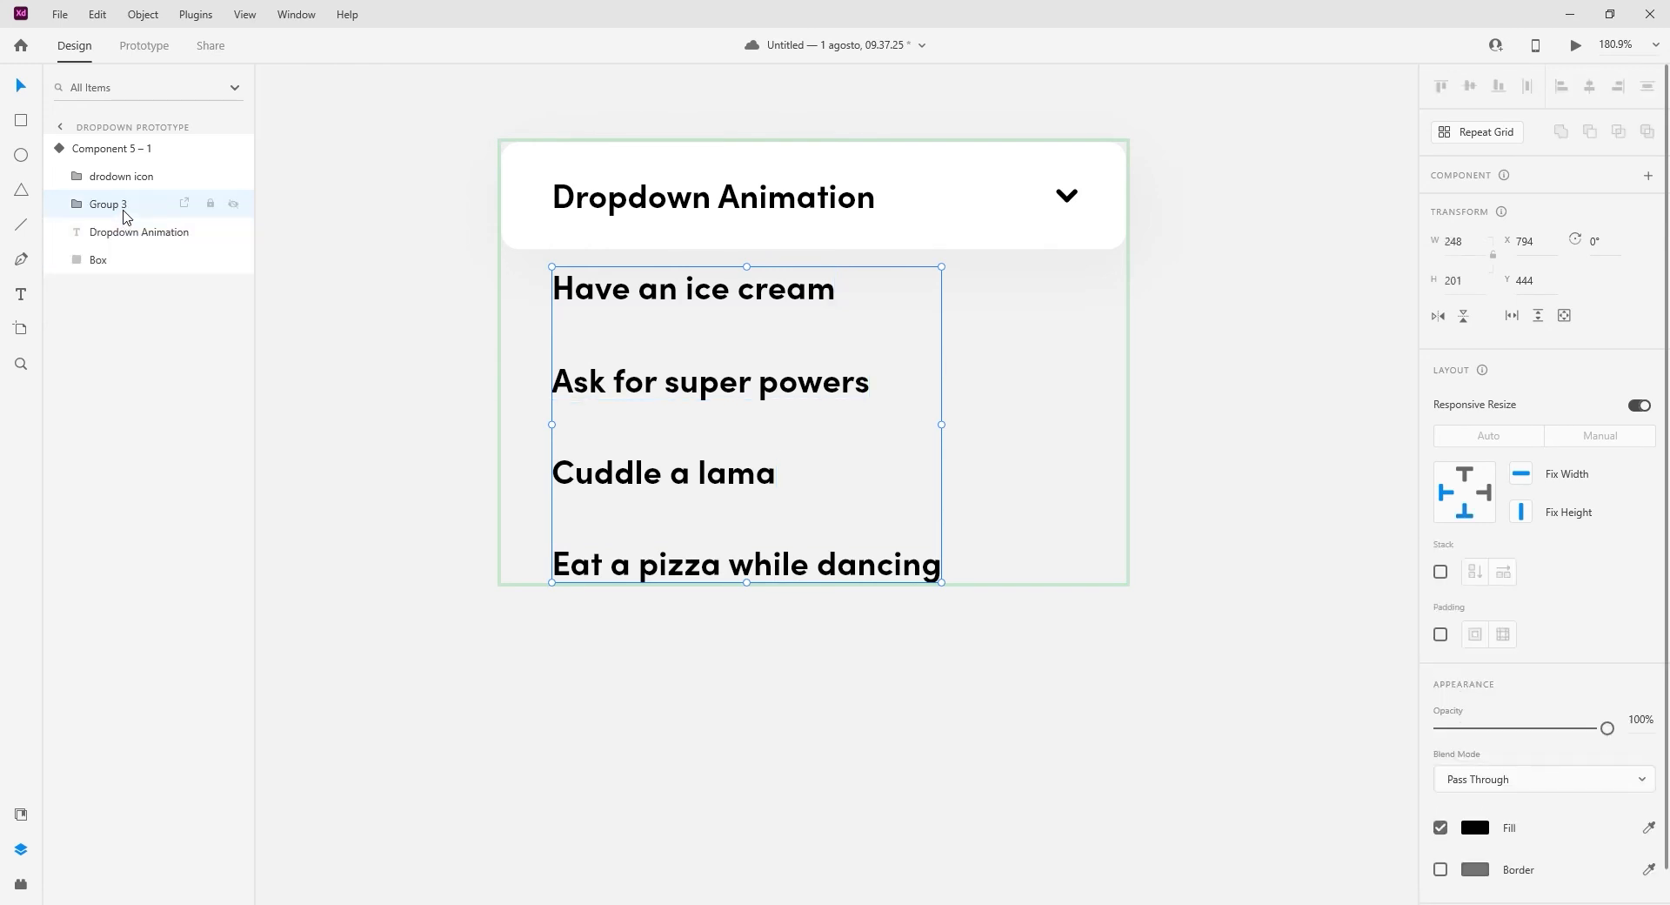
double_click(122, 205)
text(Sub links)
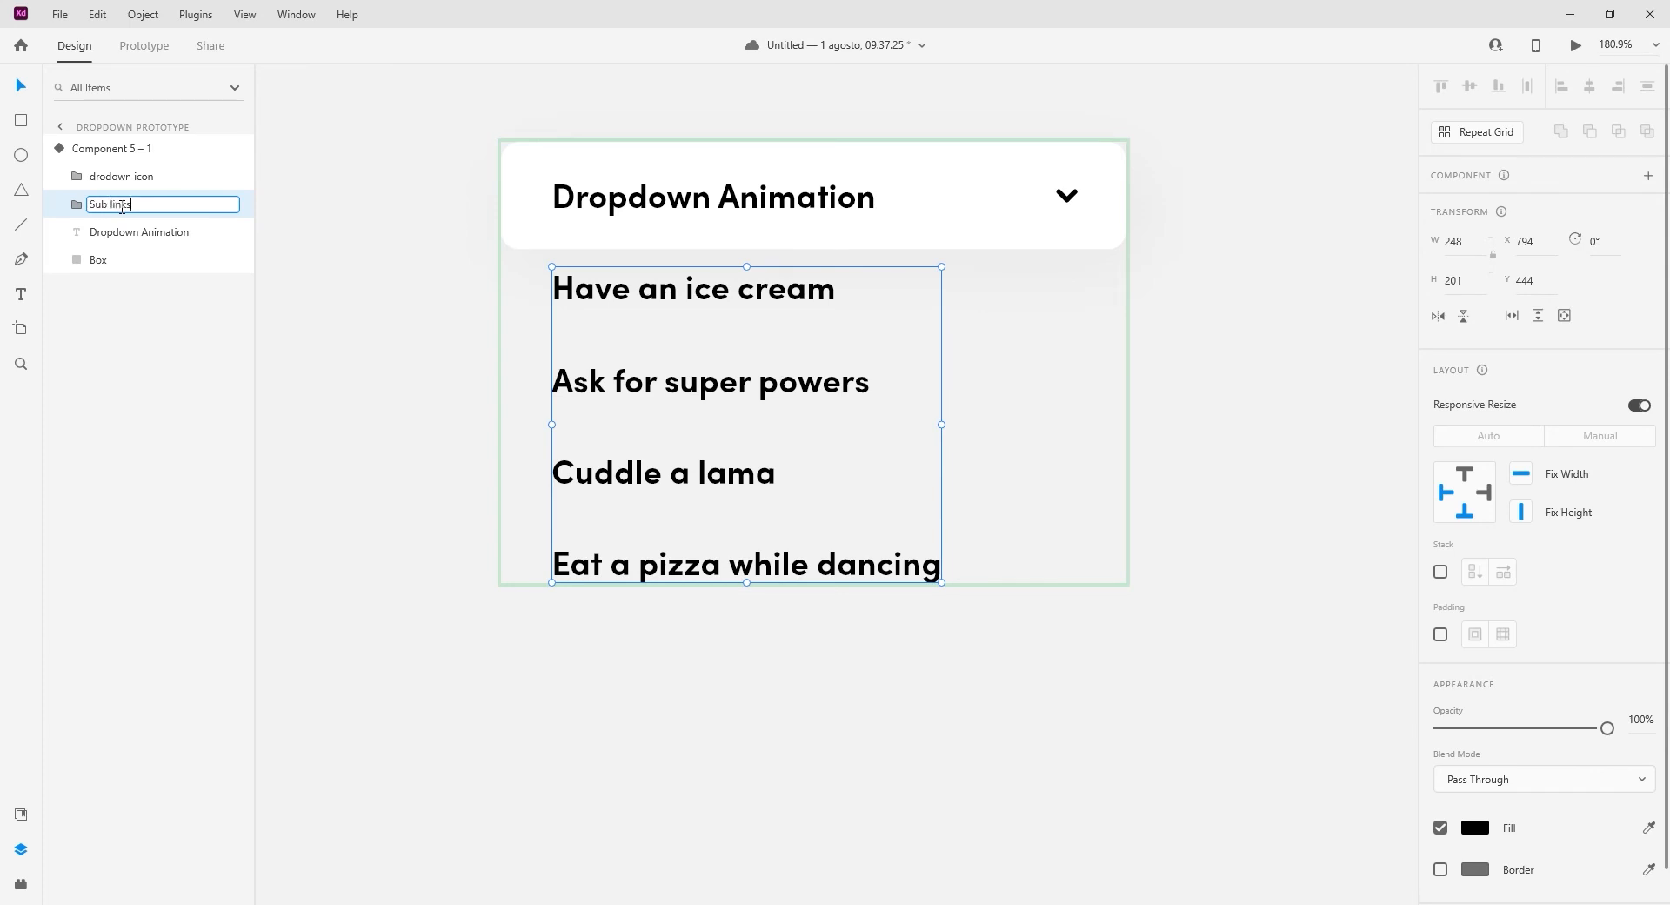
key(Return)
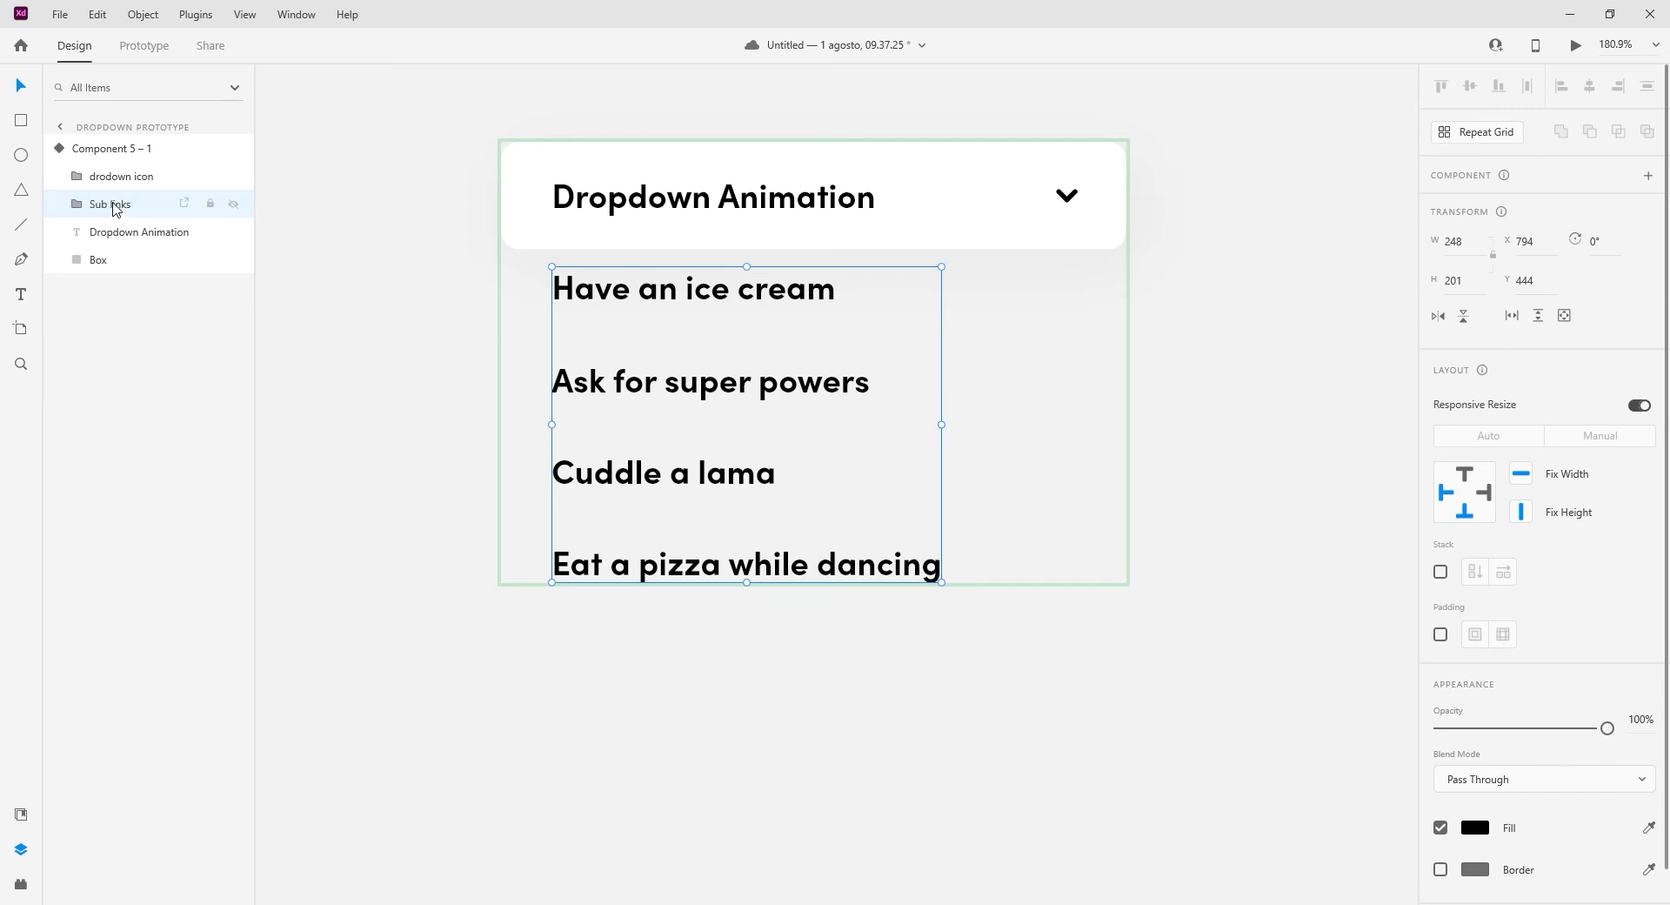
Step: Draw a rectangle about 324 by 68 over the header, starting slightly before the title text and ending just before the arrow
click(22, 123)
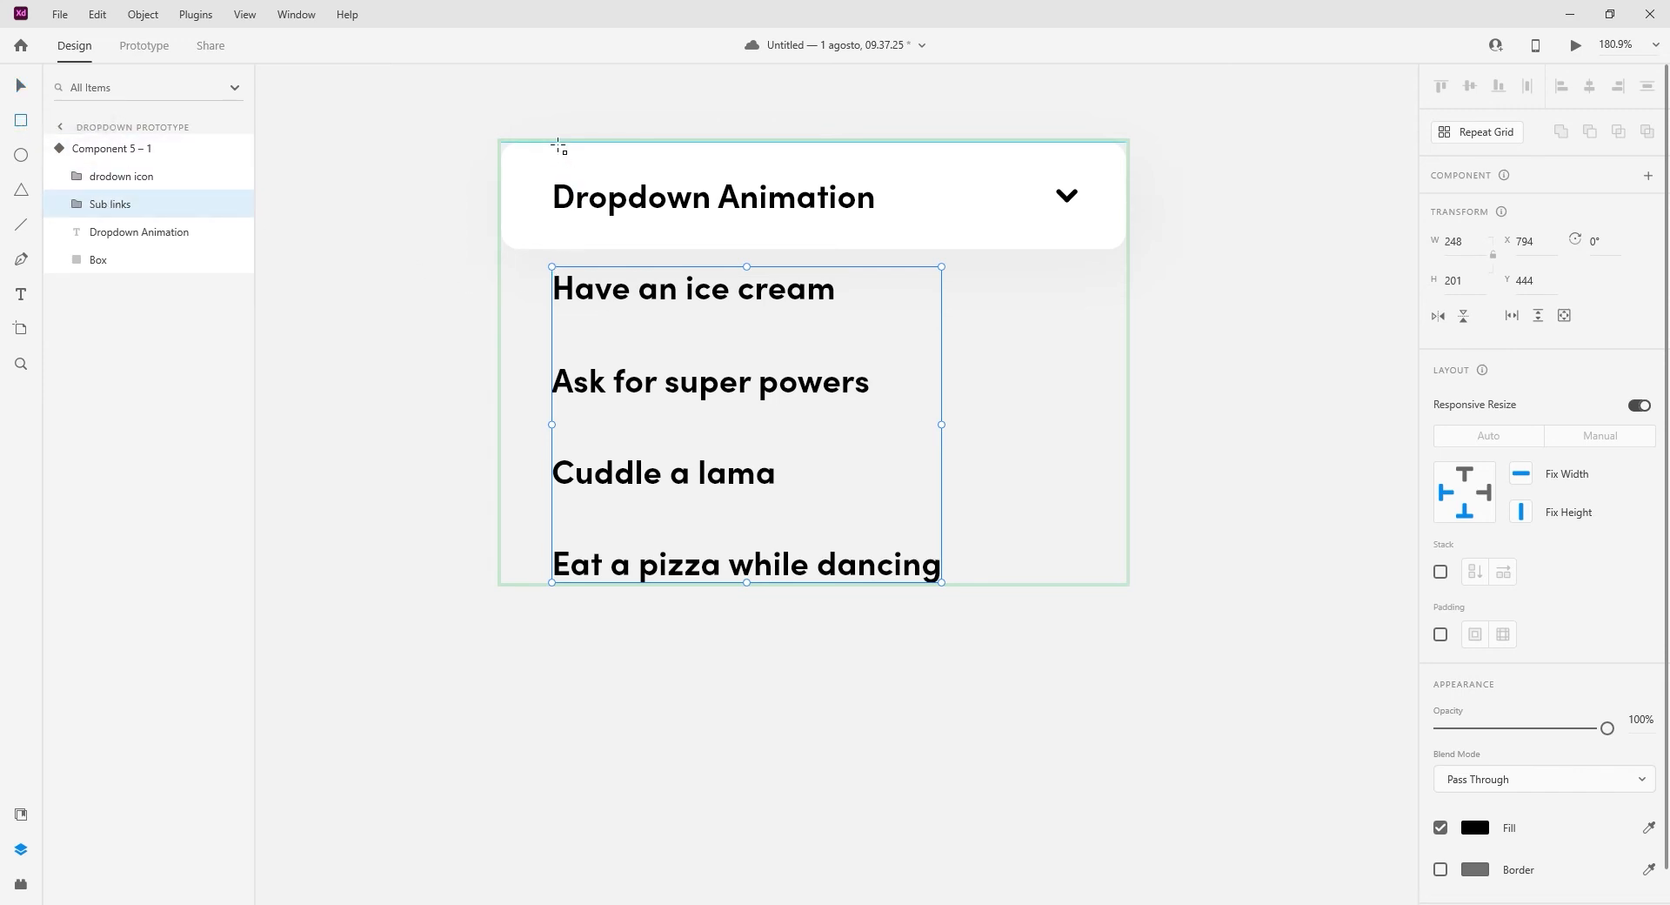
mouse_move(554, 143)
mouse_down()
mouse_move(597, 208)
mouse_move(1043, 250)
mouse_up()
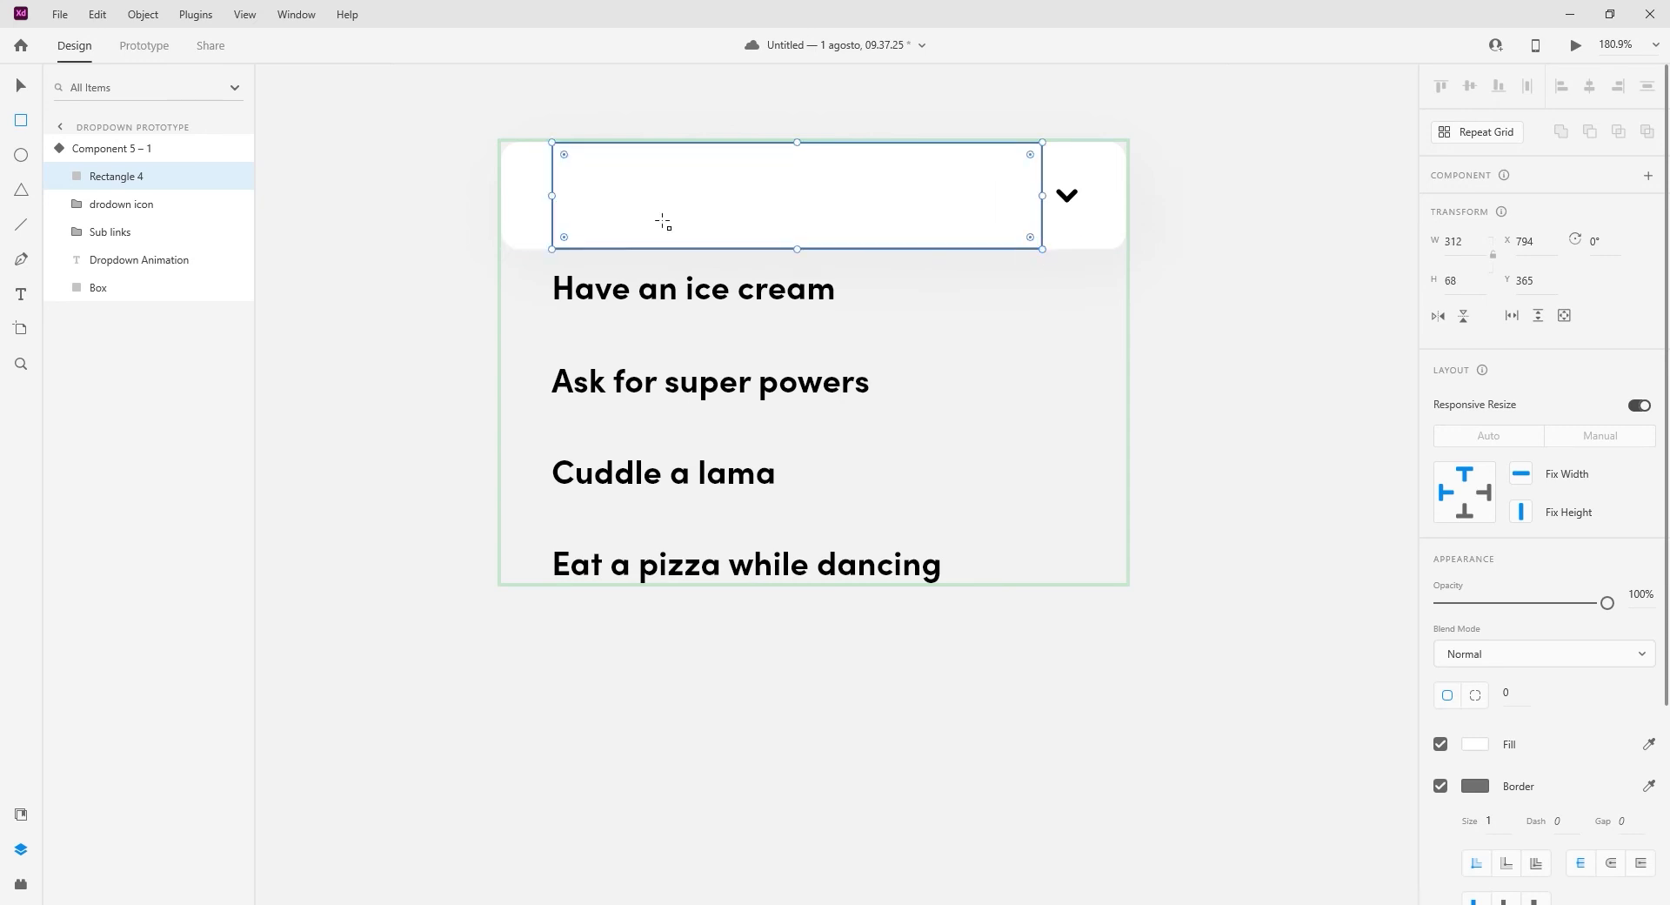
drag(551, 196, 532, 195)
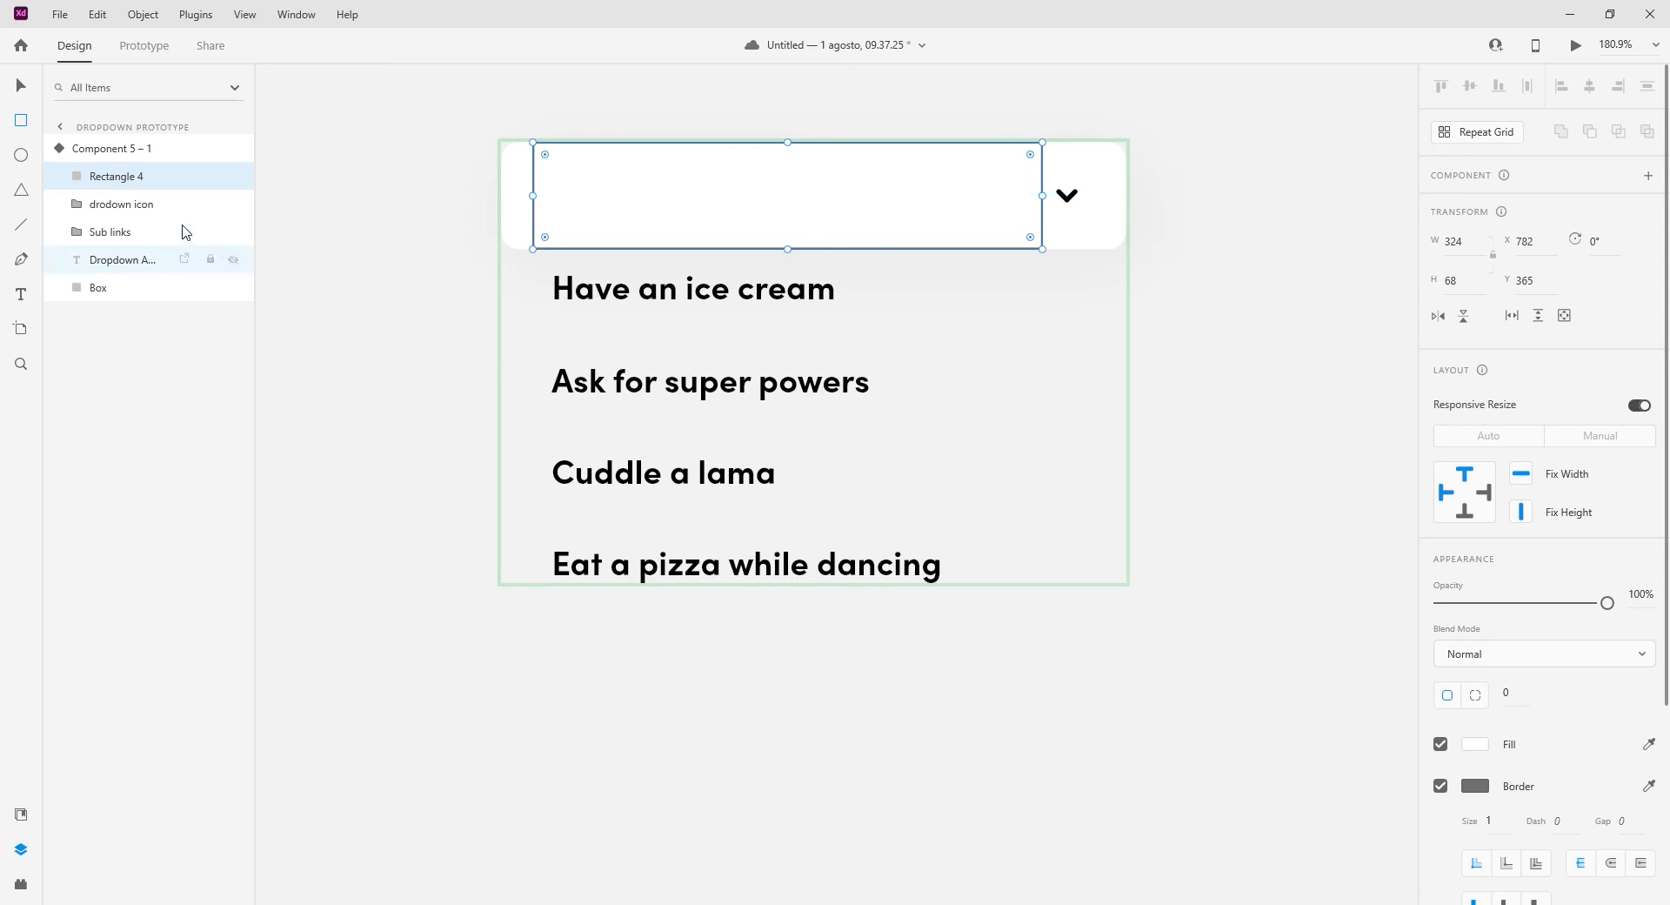
Step: Reorder the layers so the Sub links group sits directly beneath the new rectangle
click(126, 233)
drag(127, 233, 123, 195)
click(125, 181)
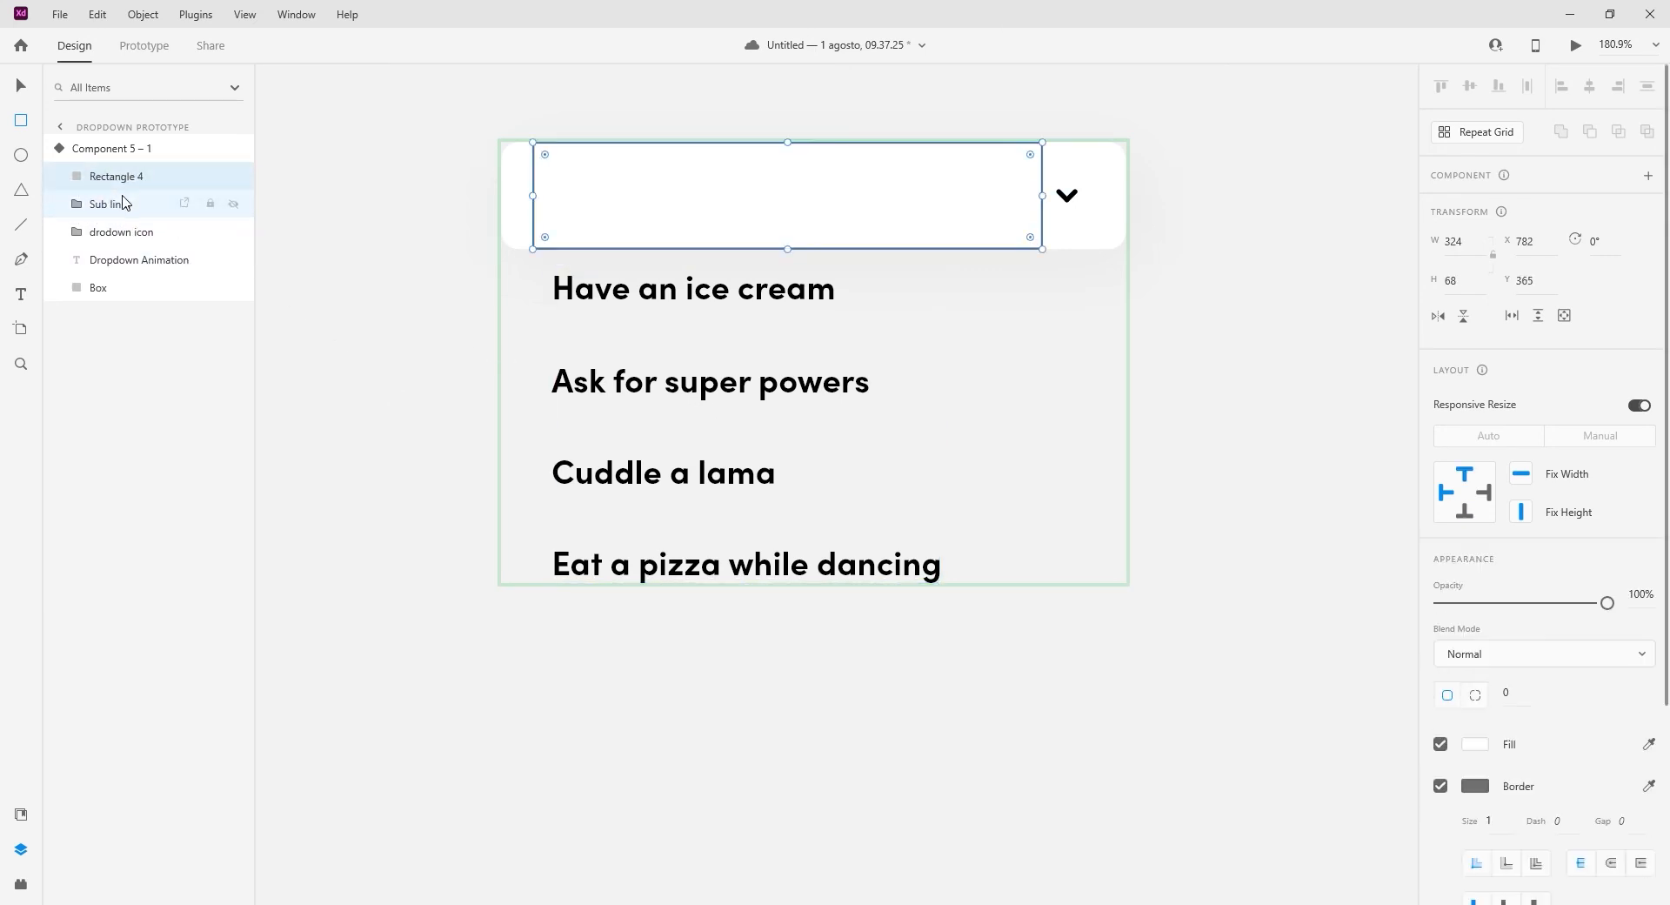
shift+click(123, 203)
right_click(123, 202)
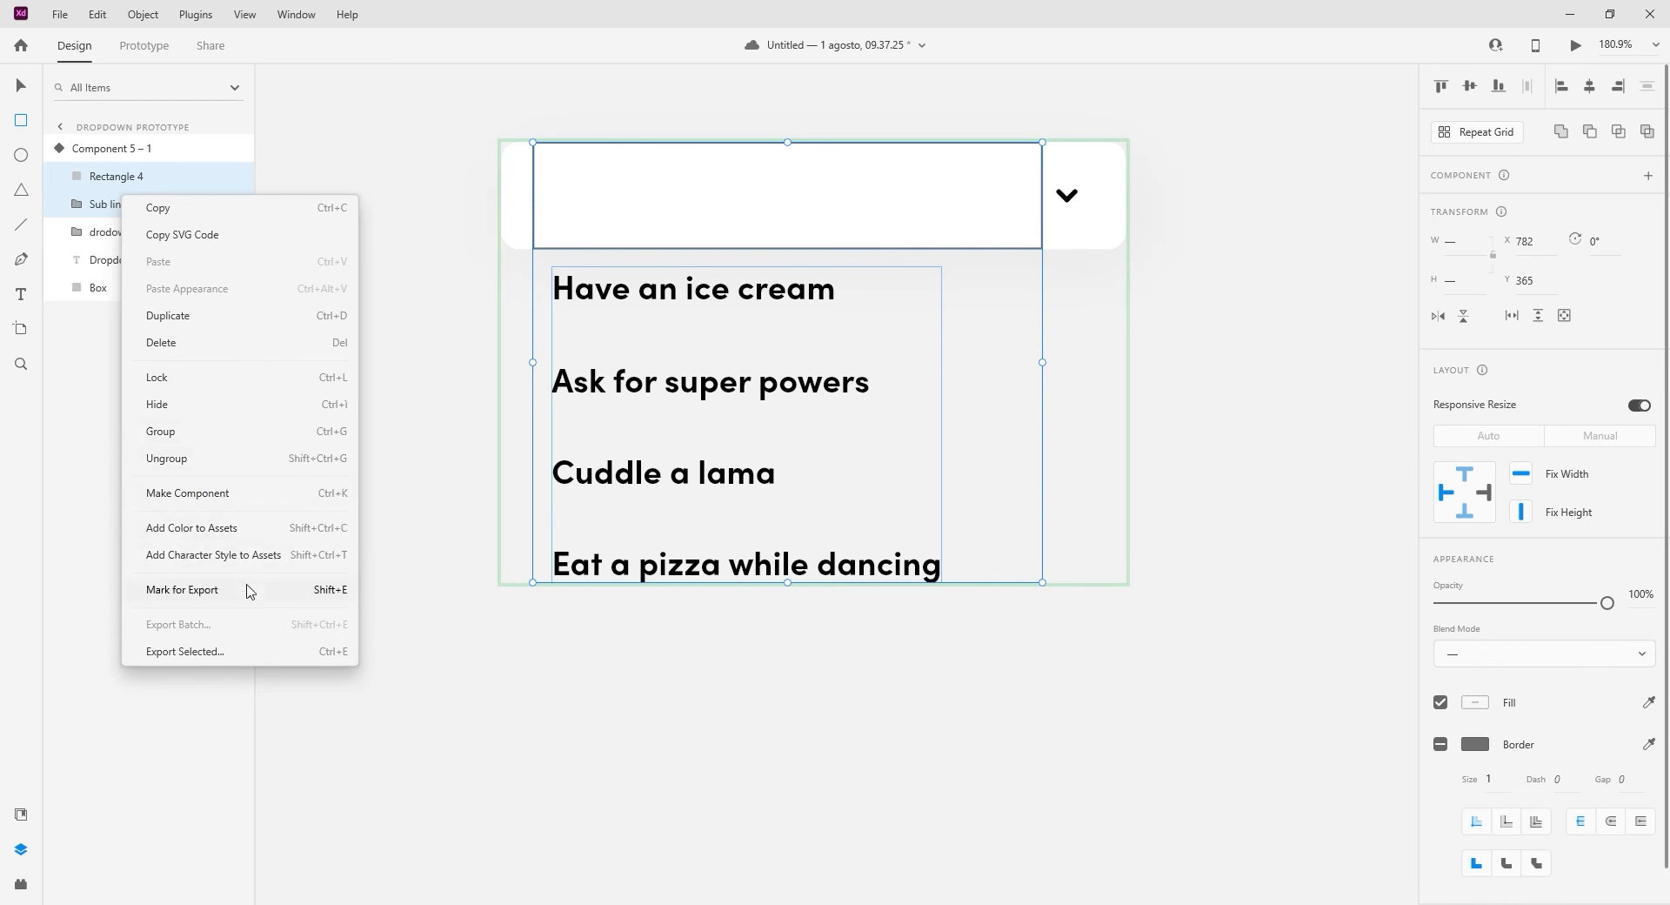
click(91, 207)
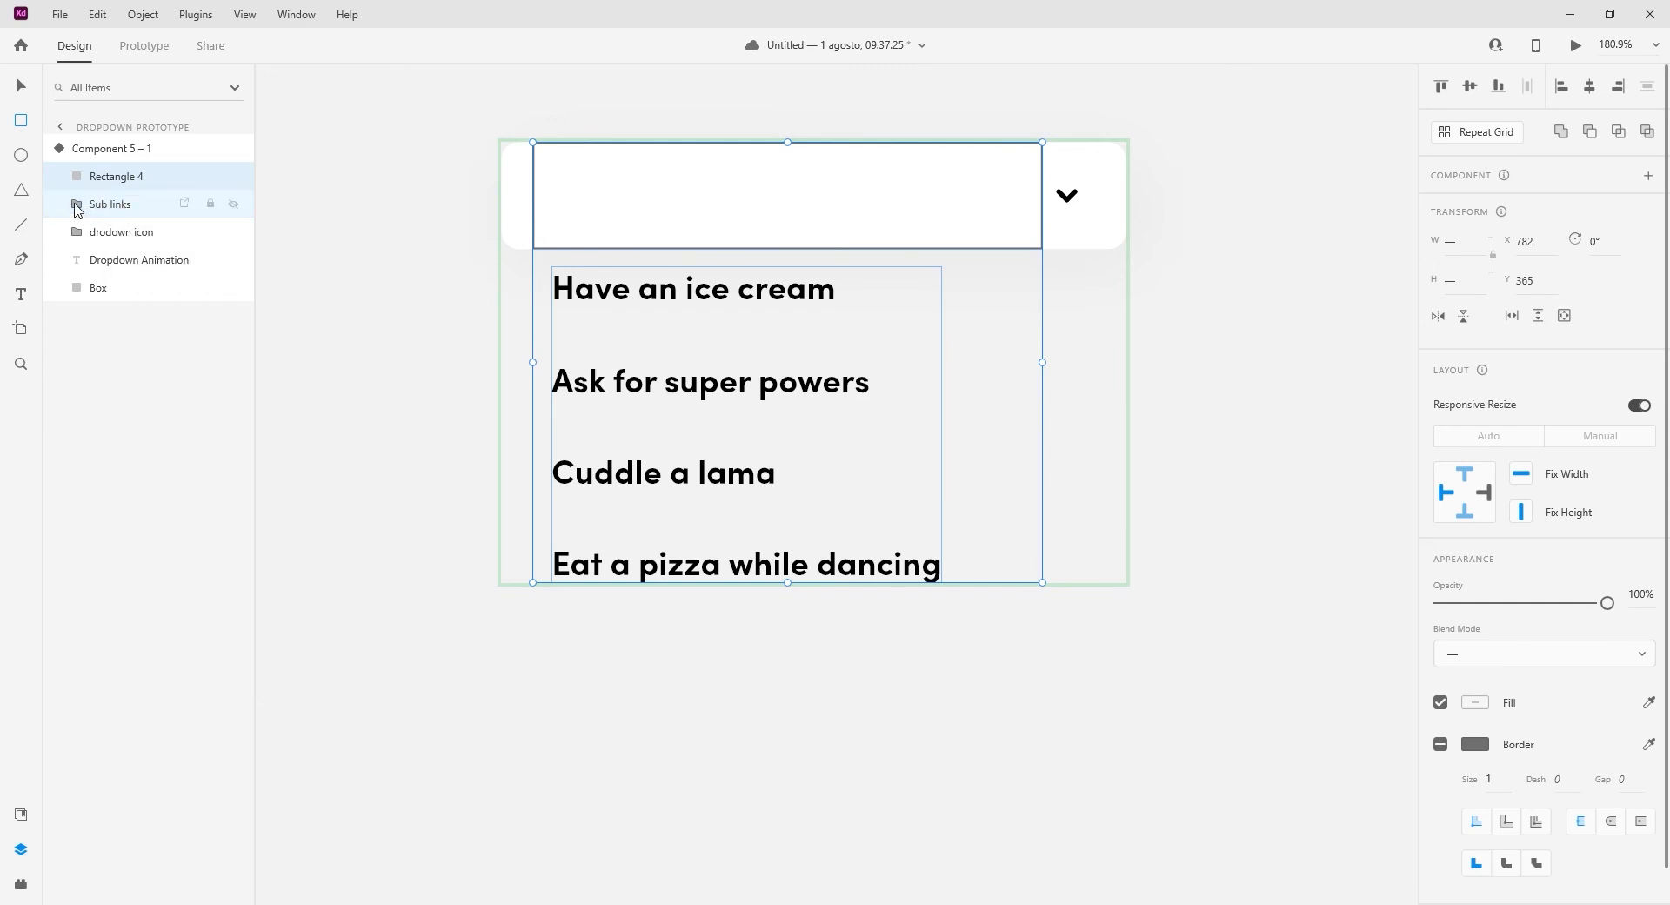
click(101, 206)
click(137, 184)
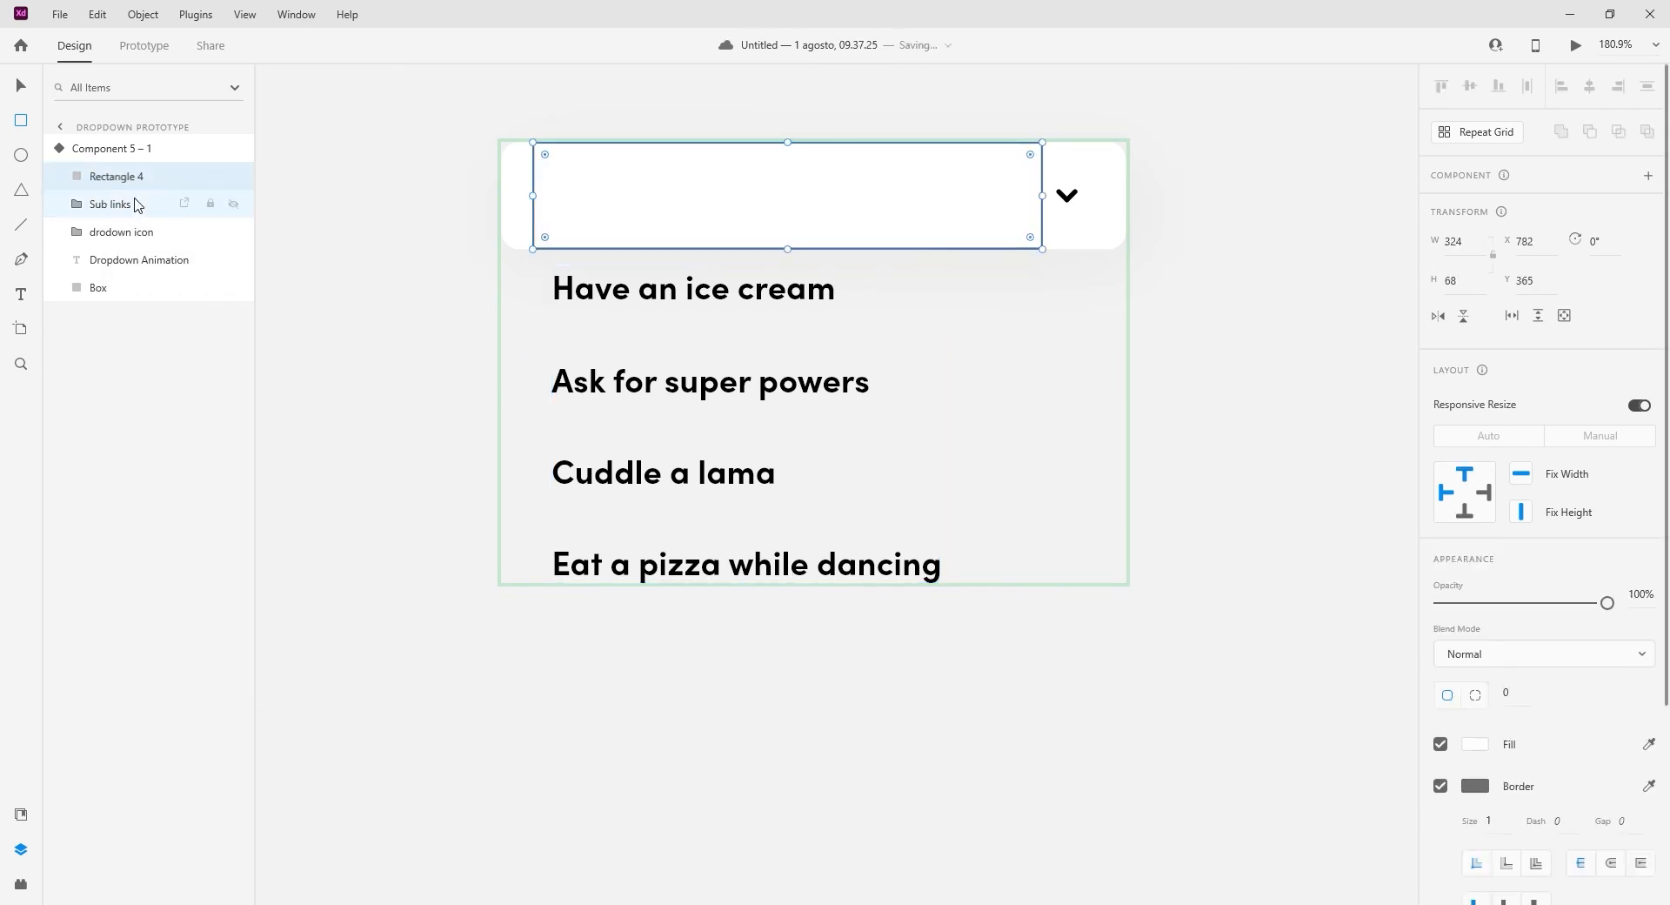
shift+click(138, 206)
right_click(134, 204)
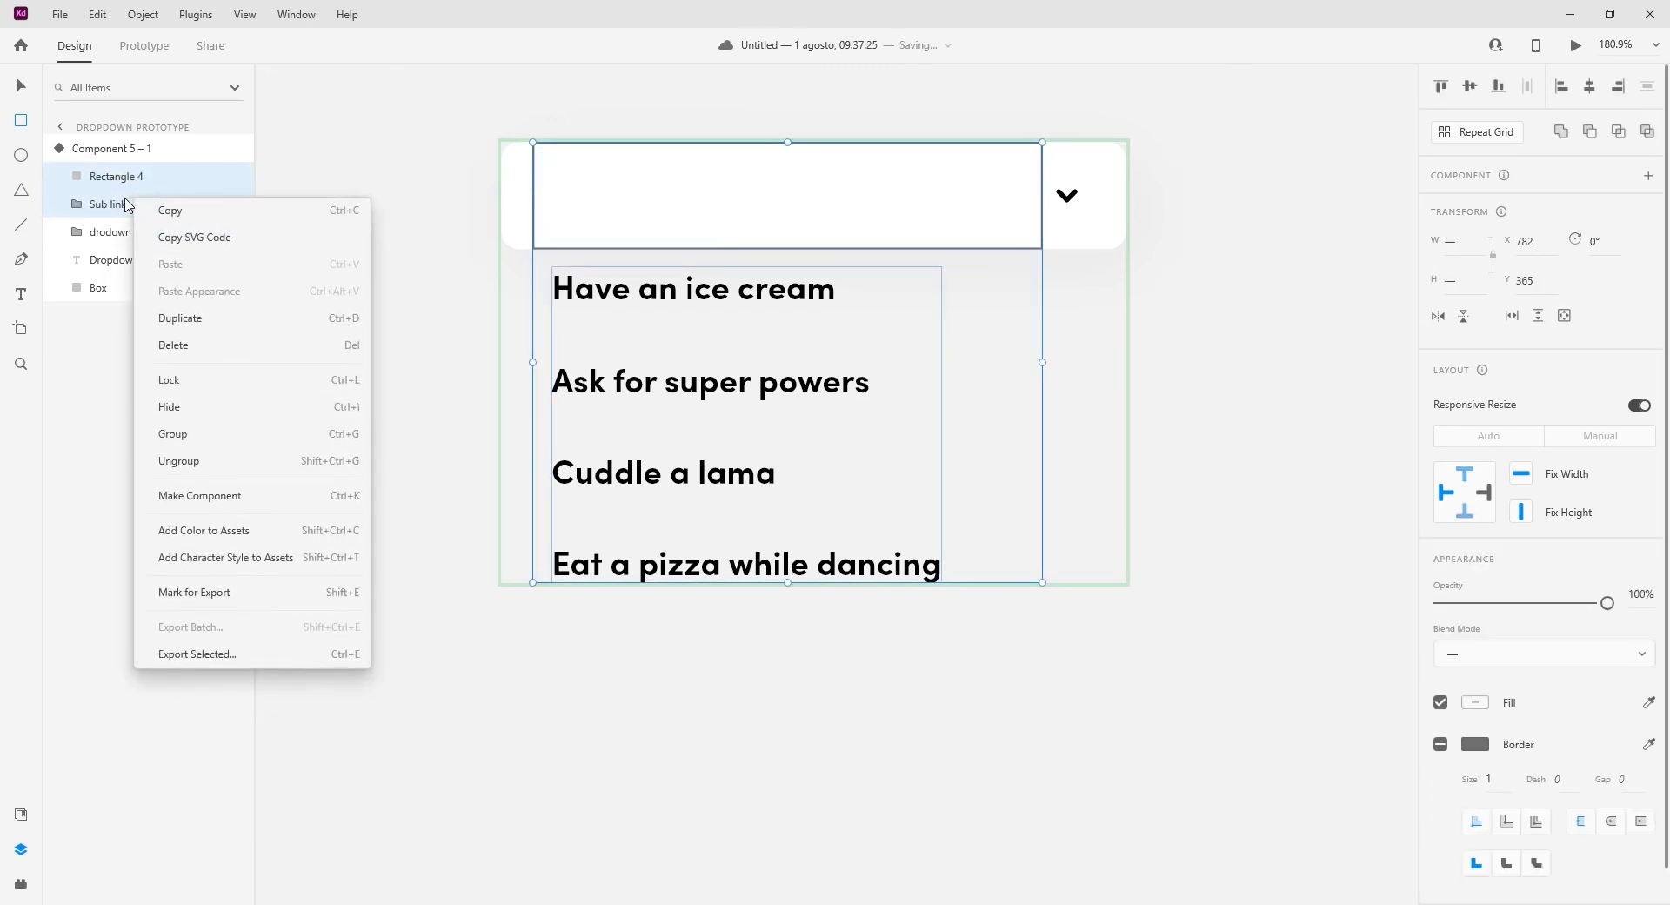
key(Escape)
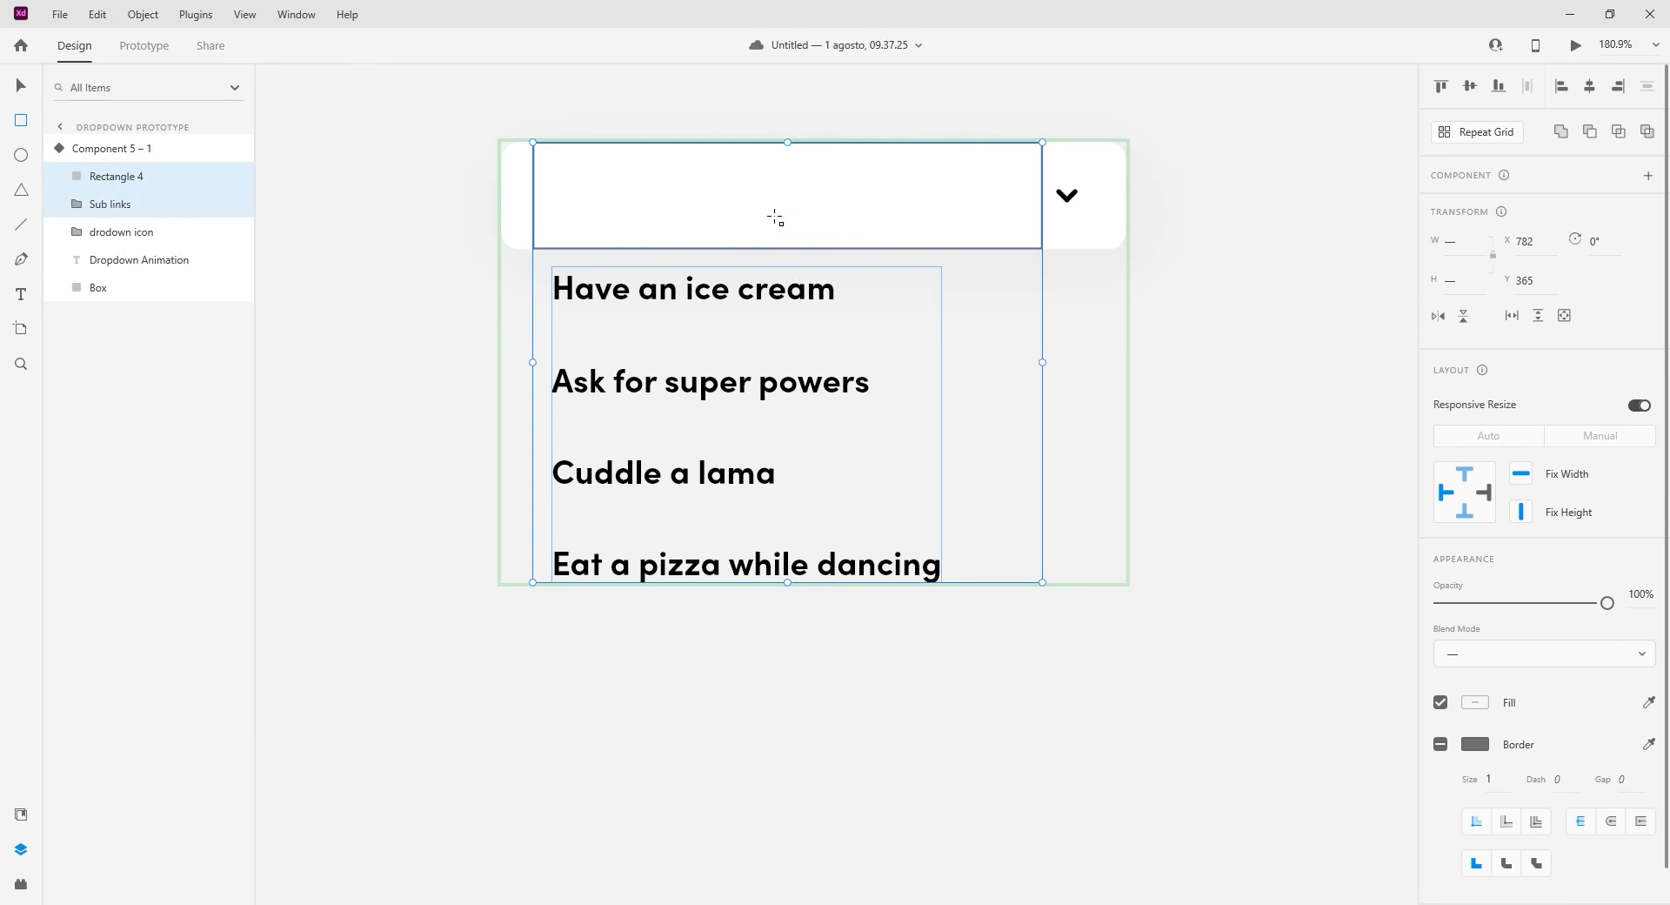
click(1072, 310)
Step: Extend the rectangle down over all the options to a height of about 293 and use it to mask the Sub links group
click(858, 224)
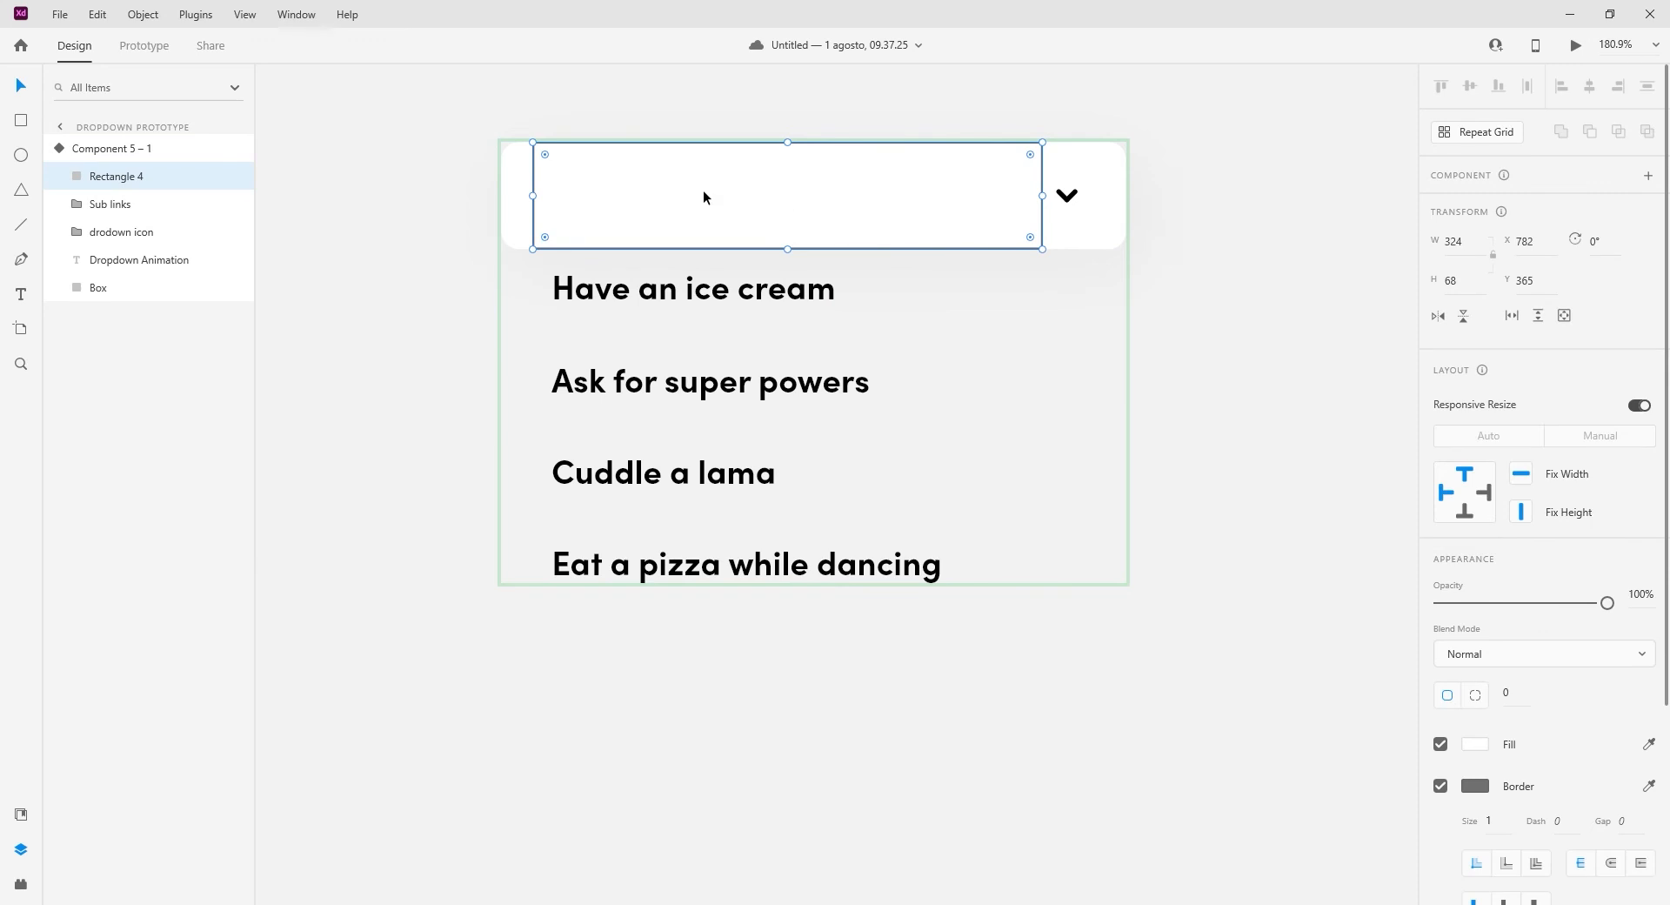
drag(789, 249, 789, 602)
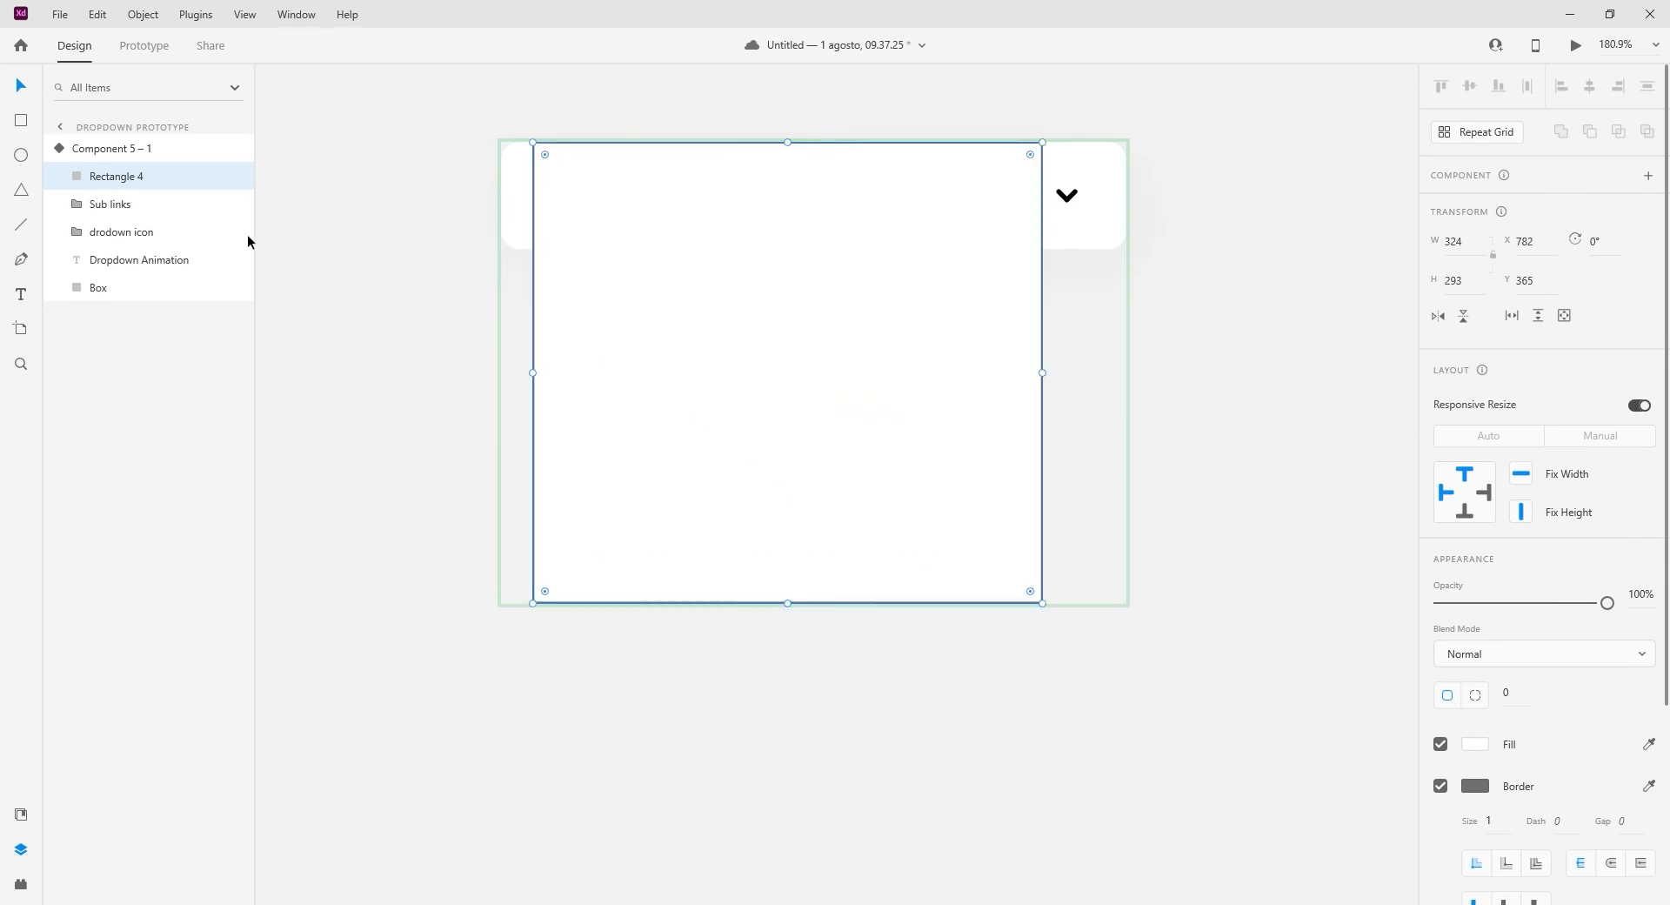
shift+click(153, 203)
right_click(152, 203)
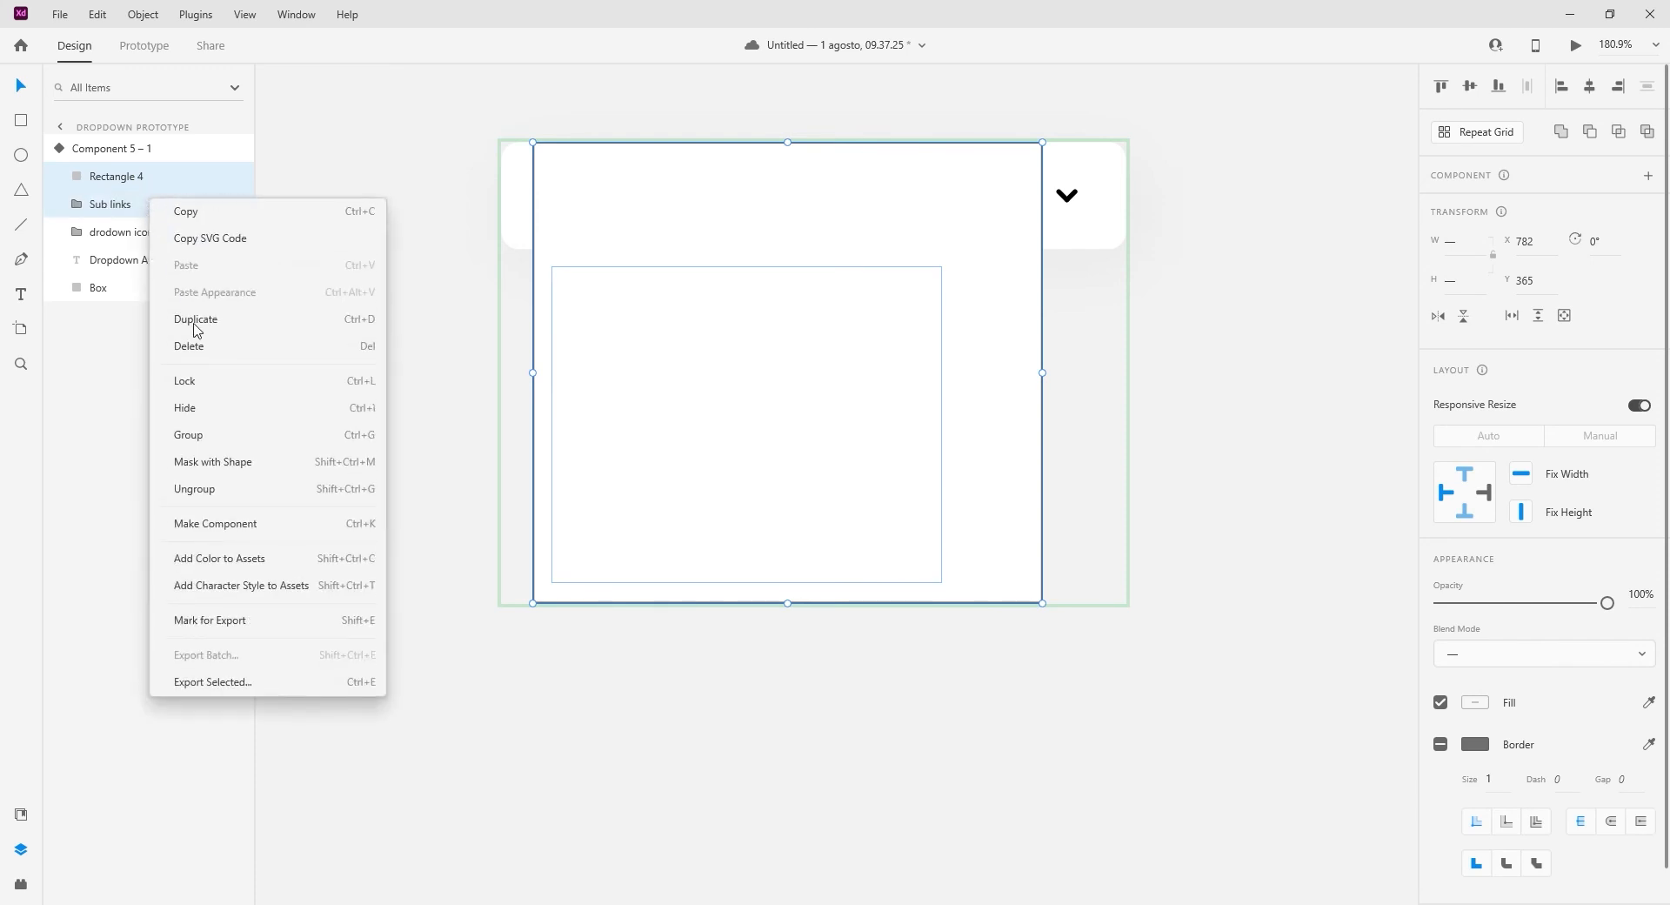
click(261, 462)
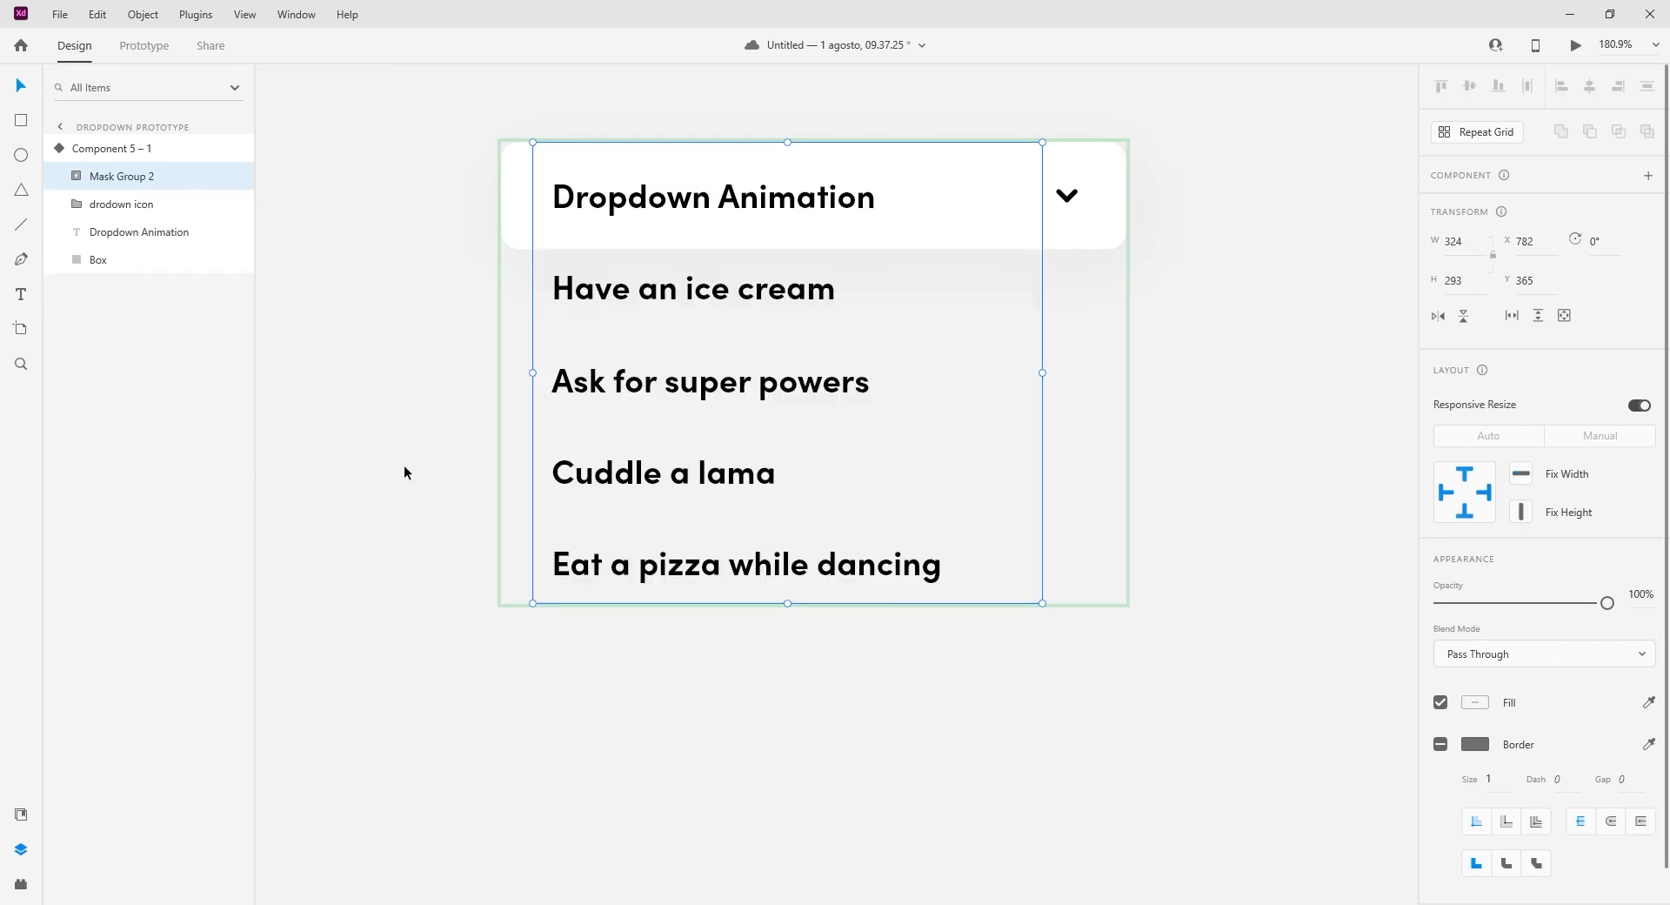
Step: In the Default State, shorten the mask rectangle to the header's height of 68 to hide the options
click(64, 176)
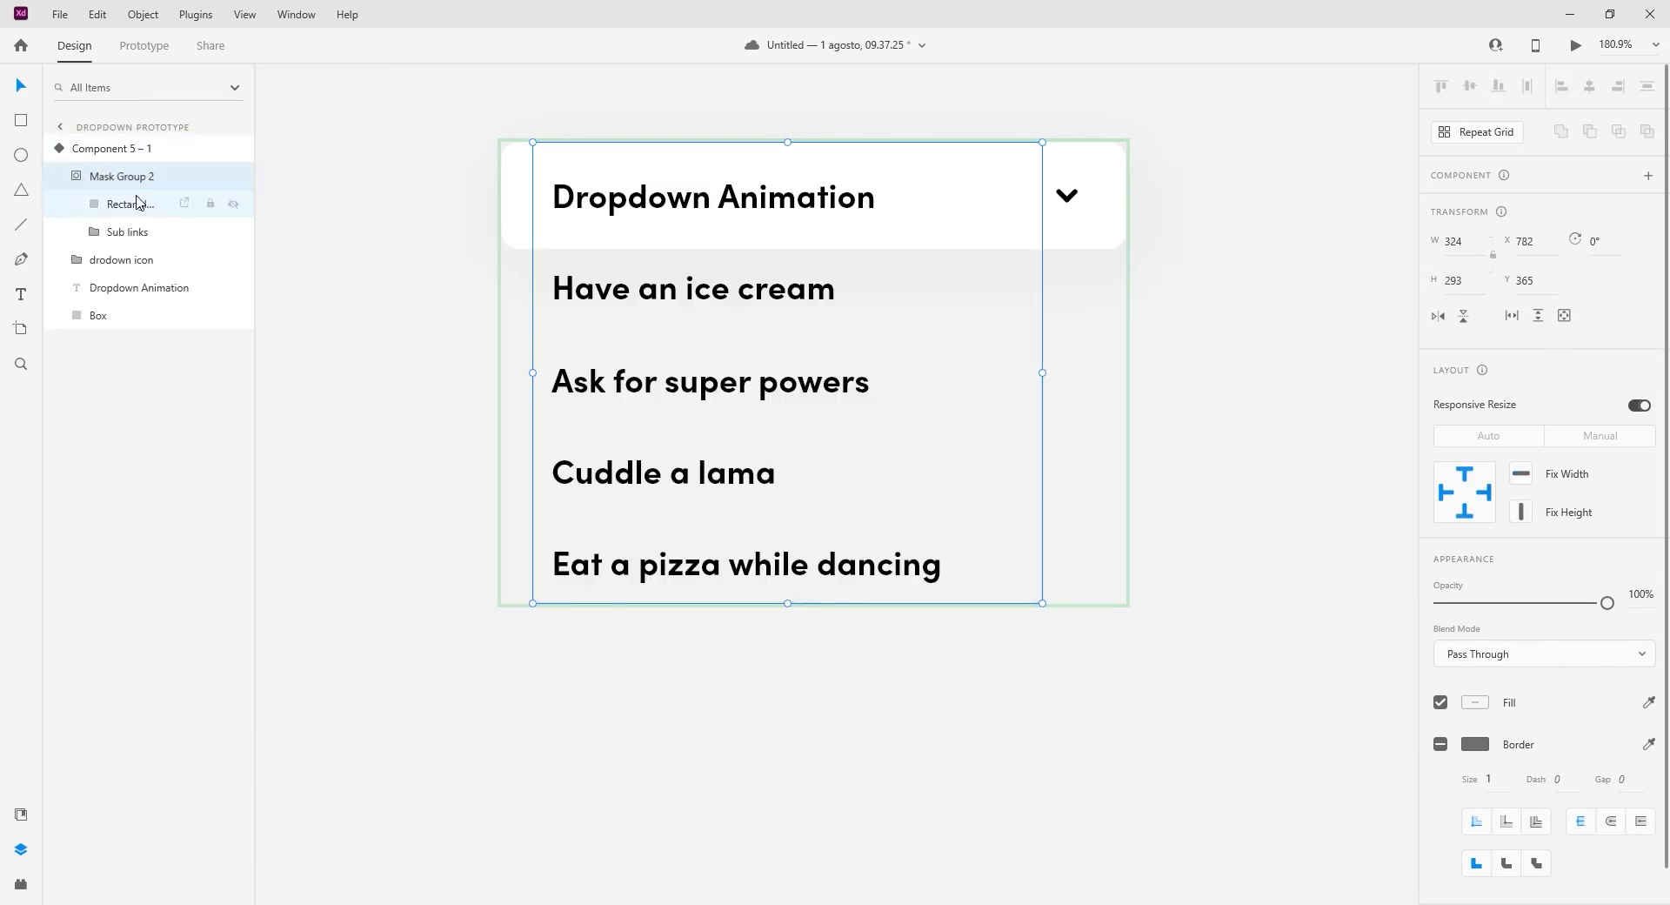
click(127, 207)
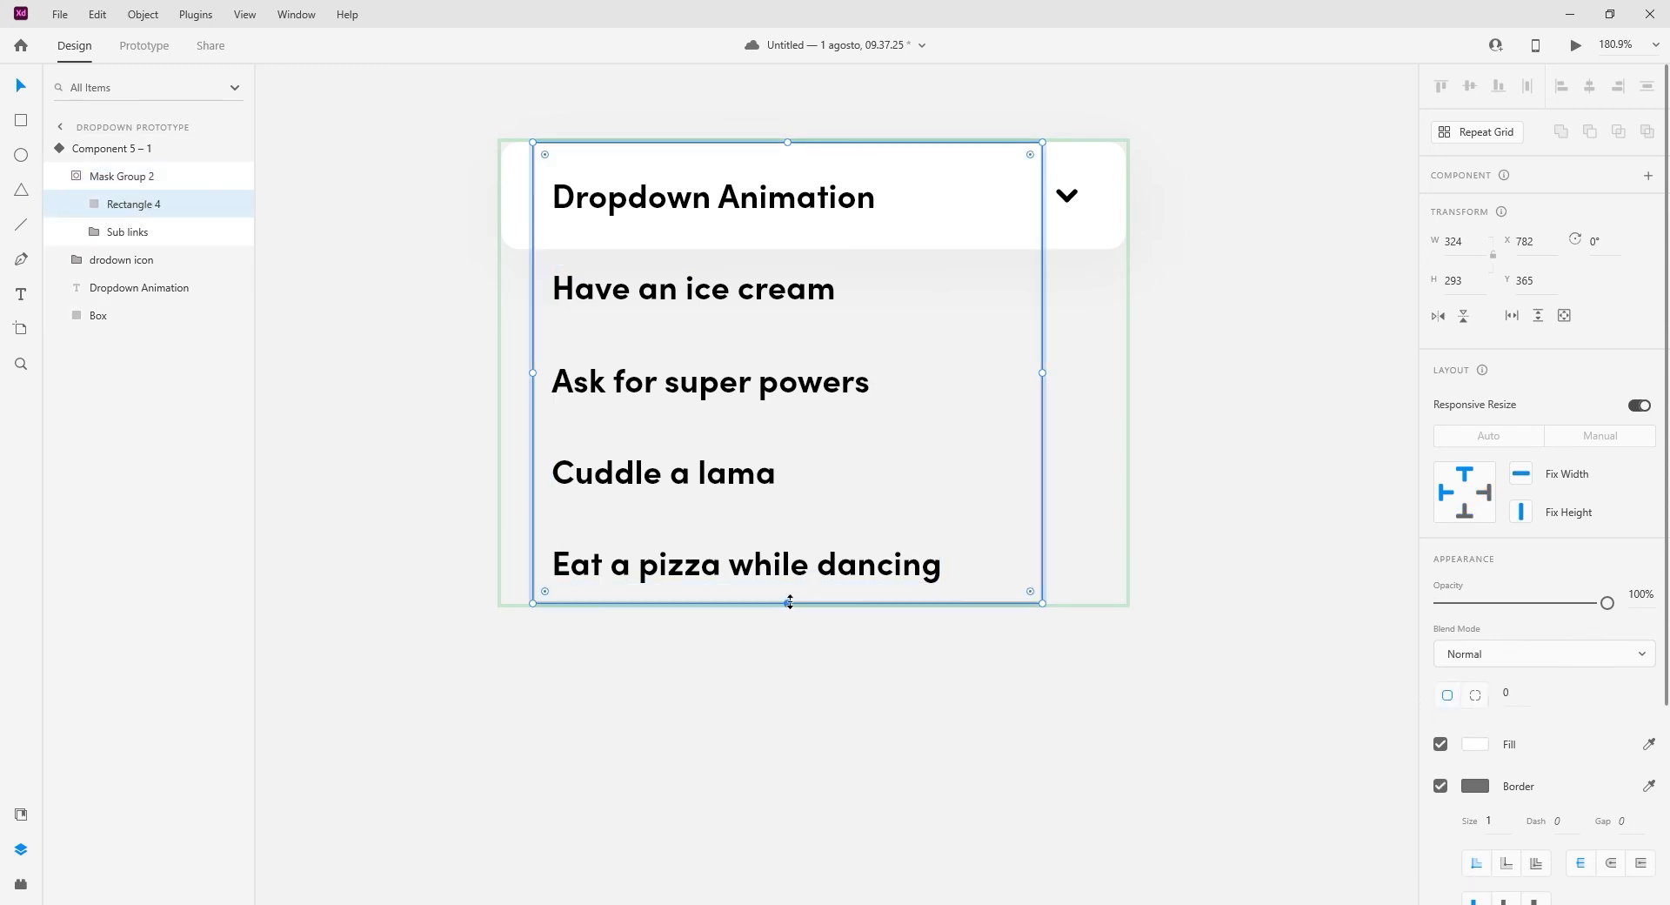
drag(790, 602, 790, 250)
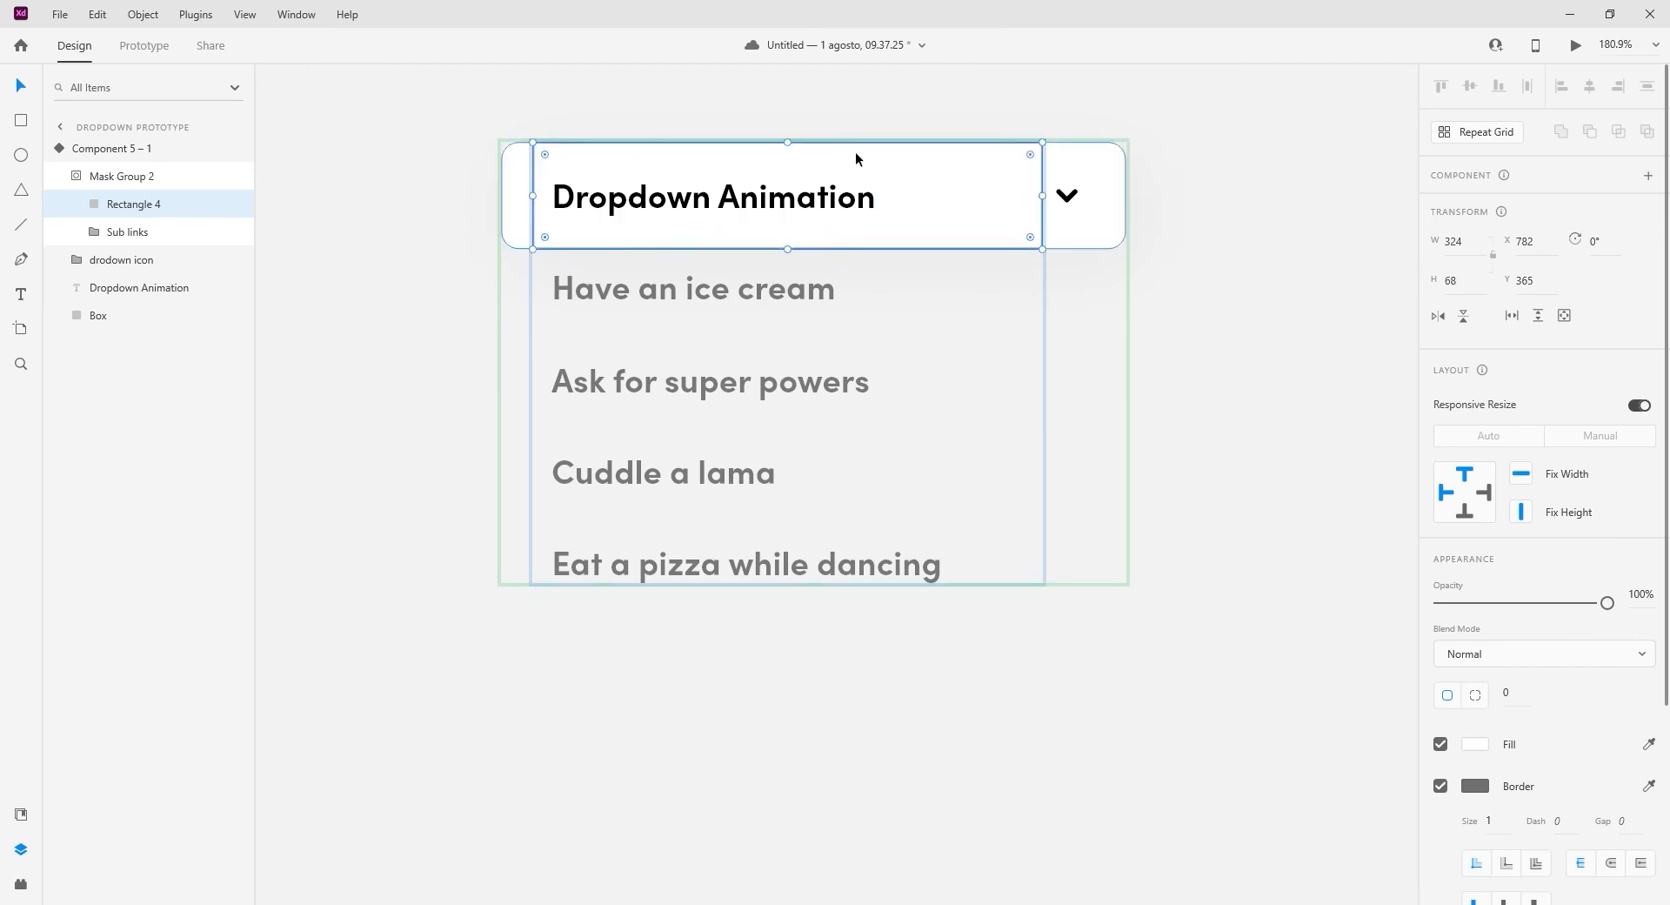
Step: In the Open state, extend the mask rectangle inside the mask group to a height of about 306 to reveal all the options
click(120, 150)
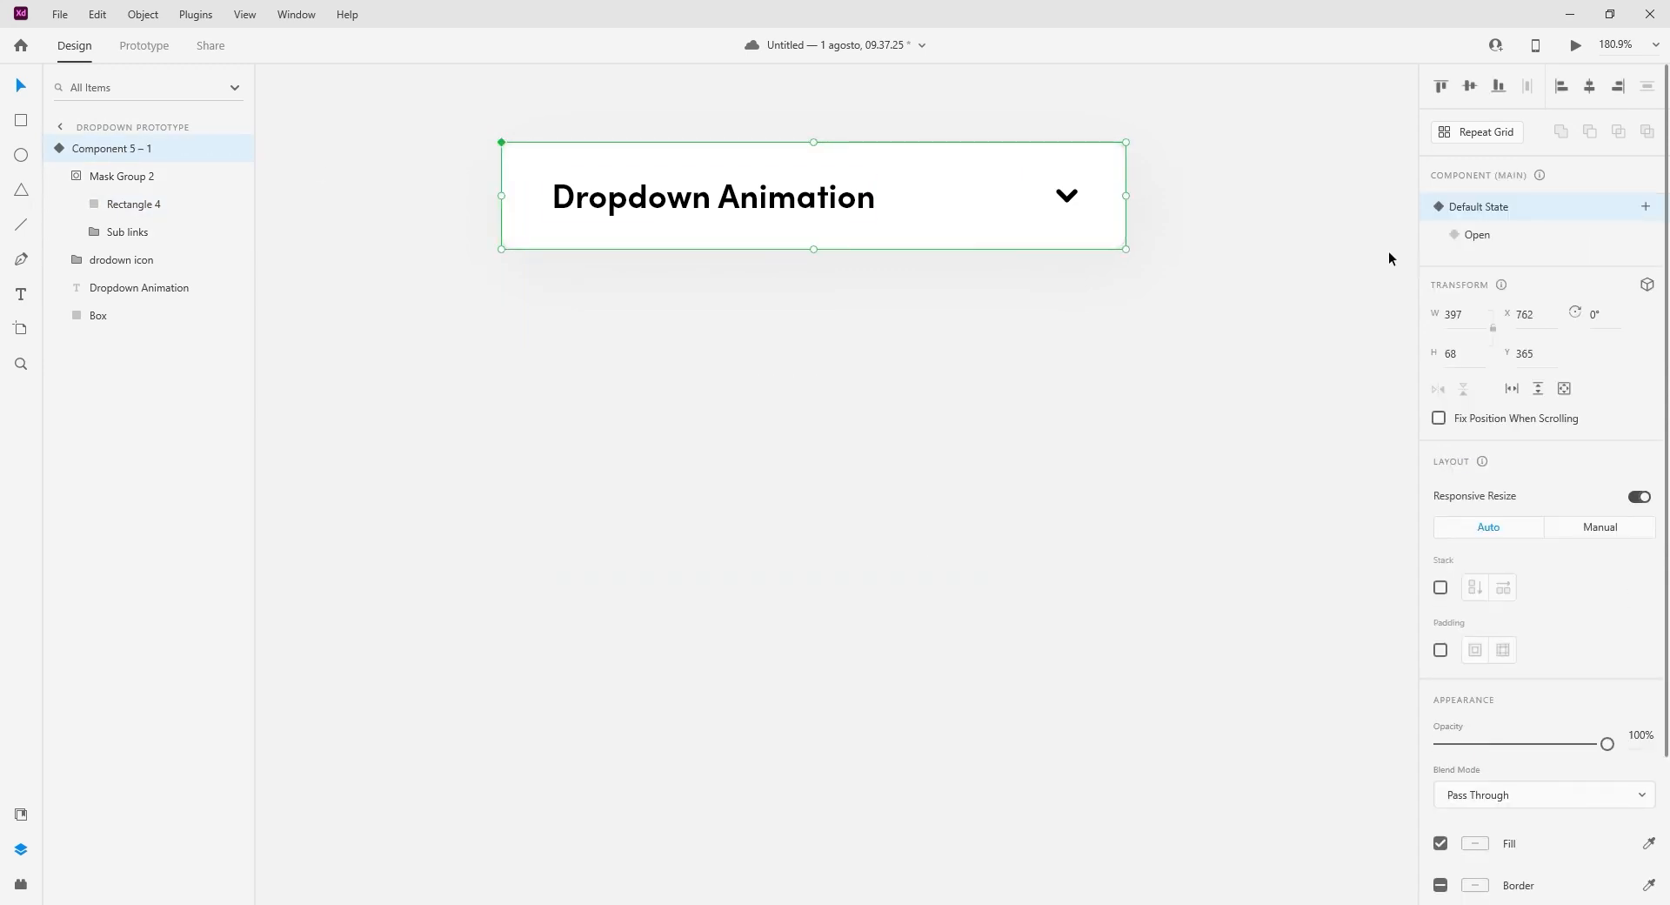
click(1477, 242)
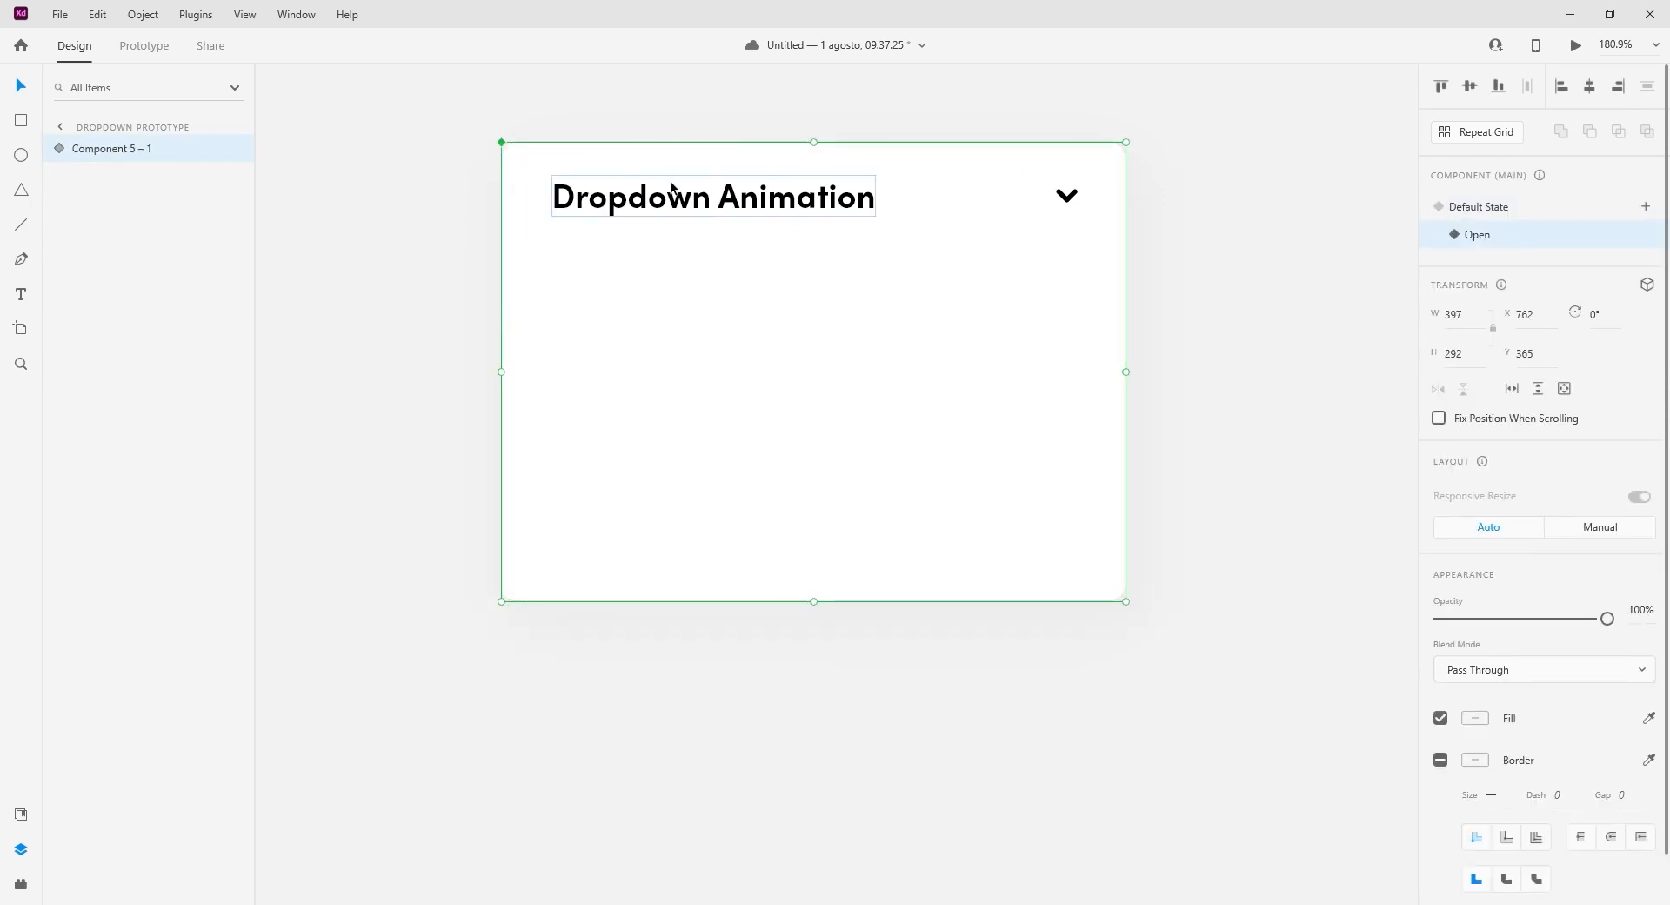
click(59, 148)
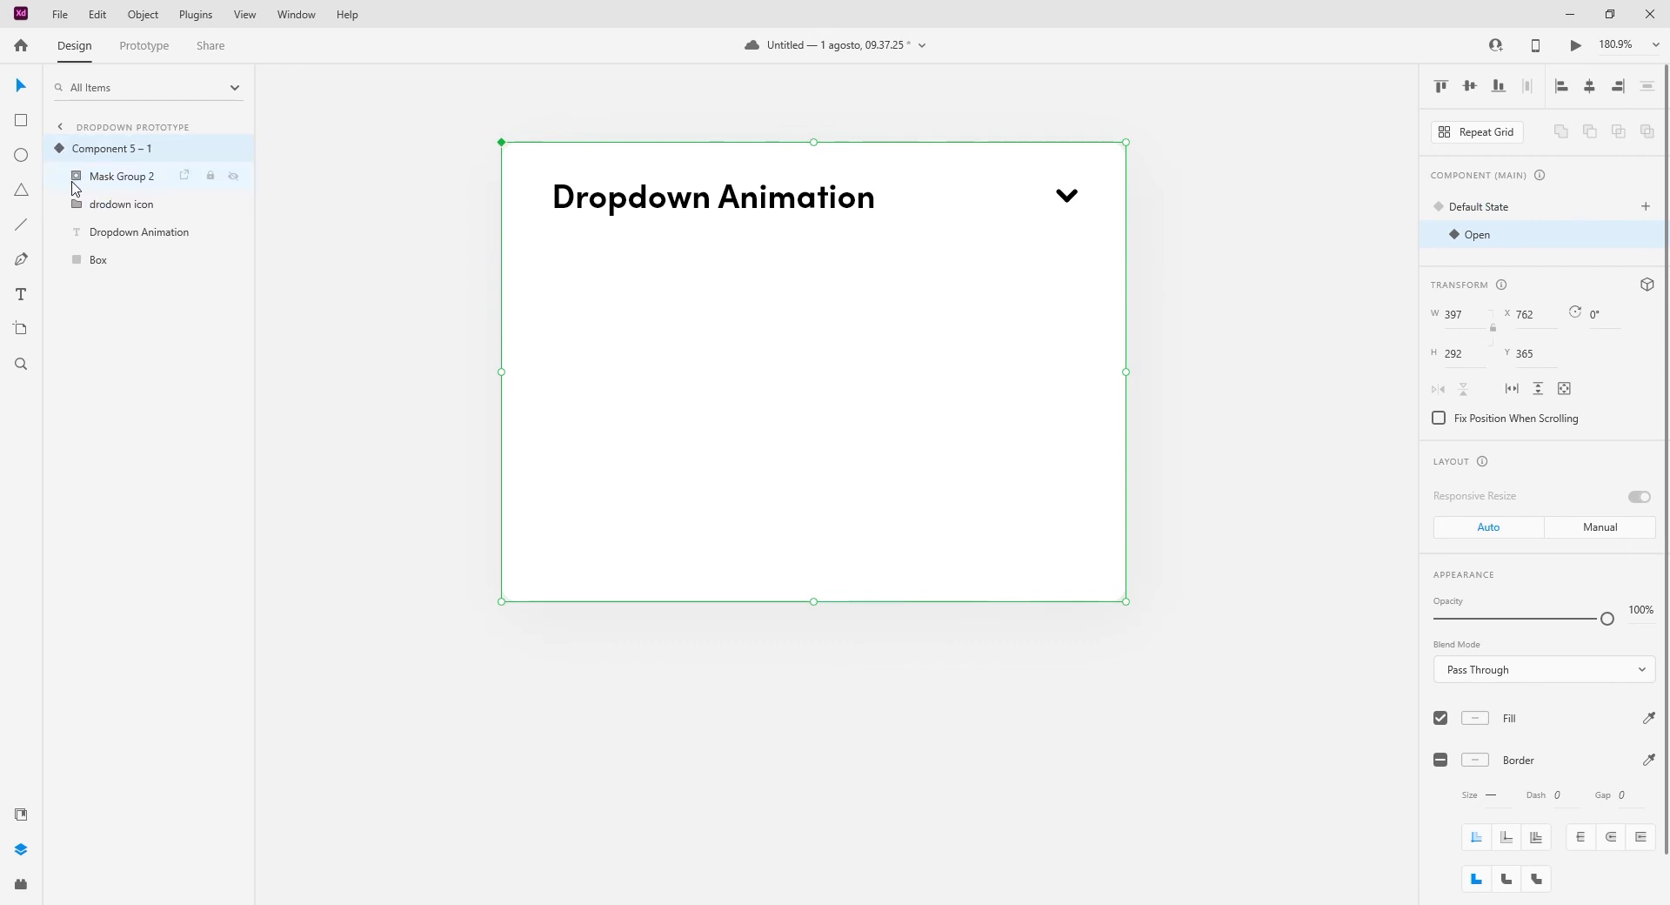
click(73, 183)
click(119, 204)
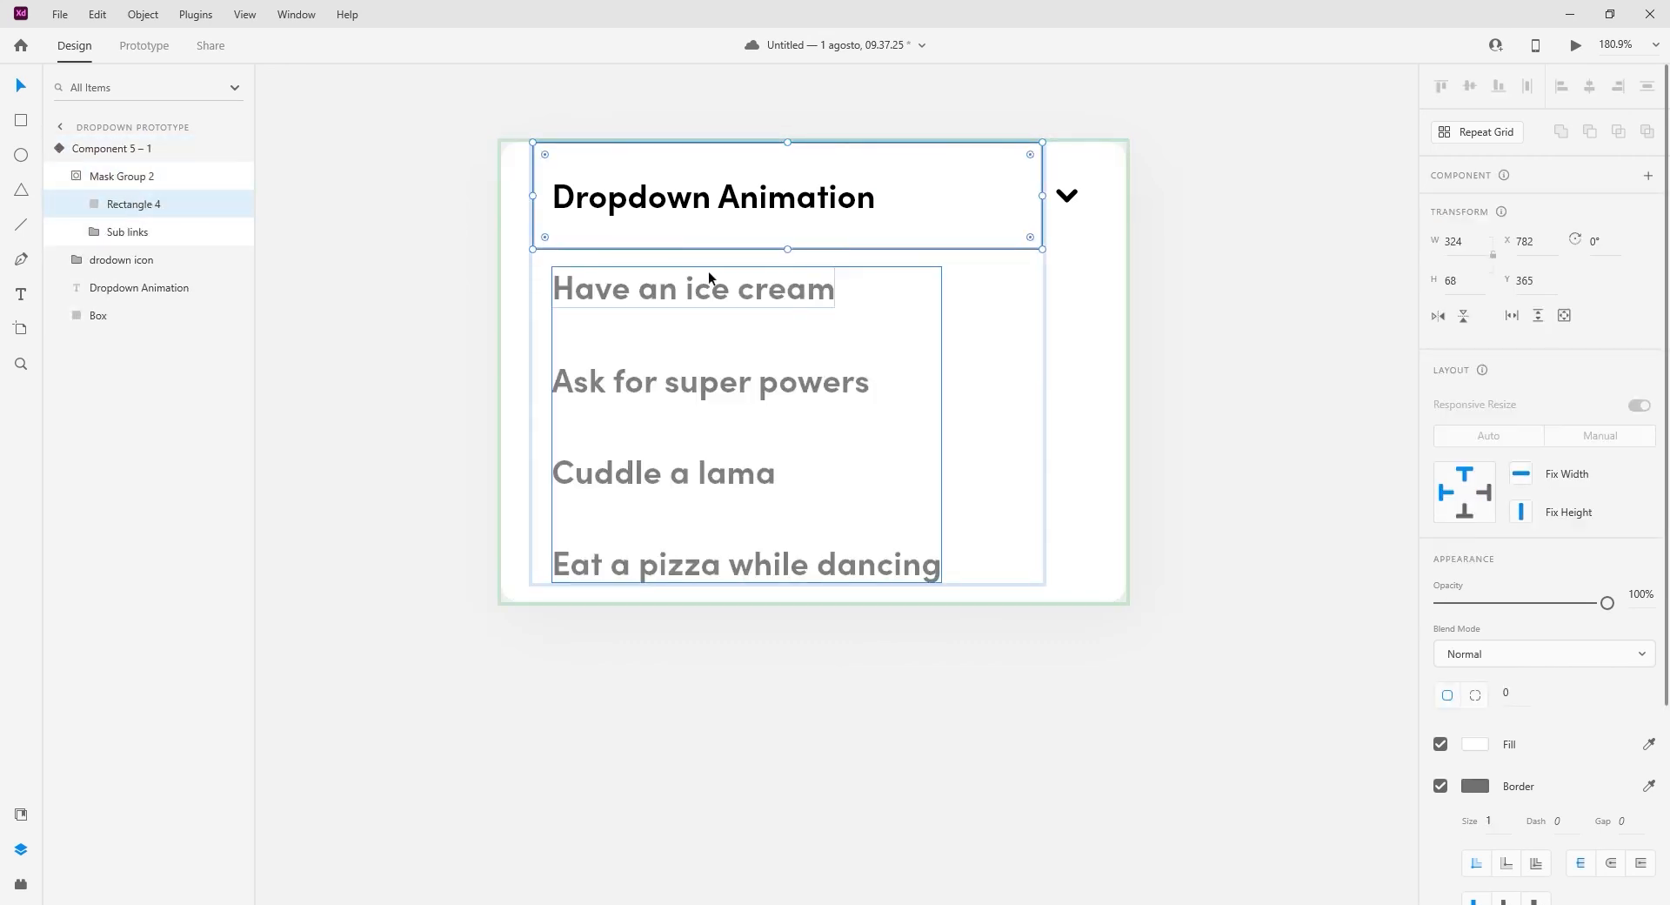
drag(787, 250, 795, 623)
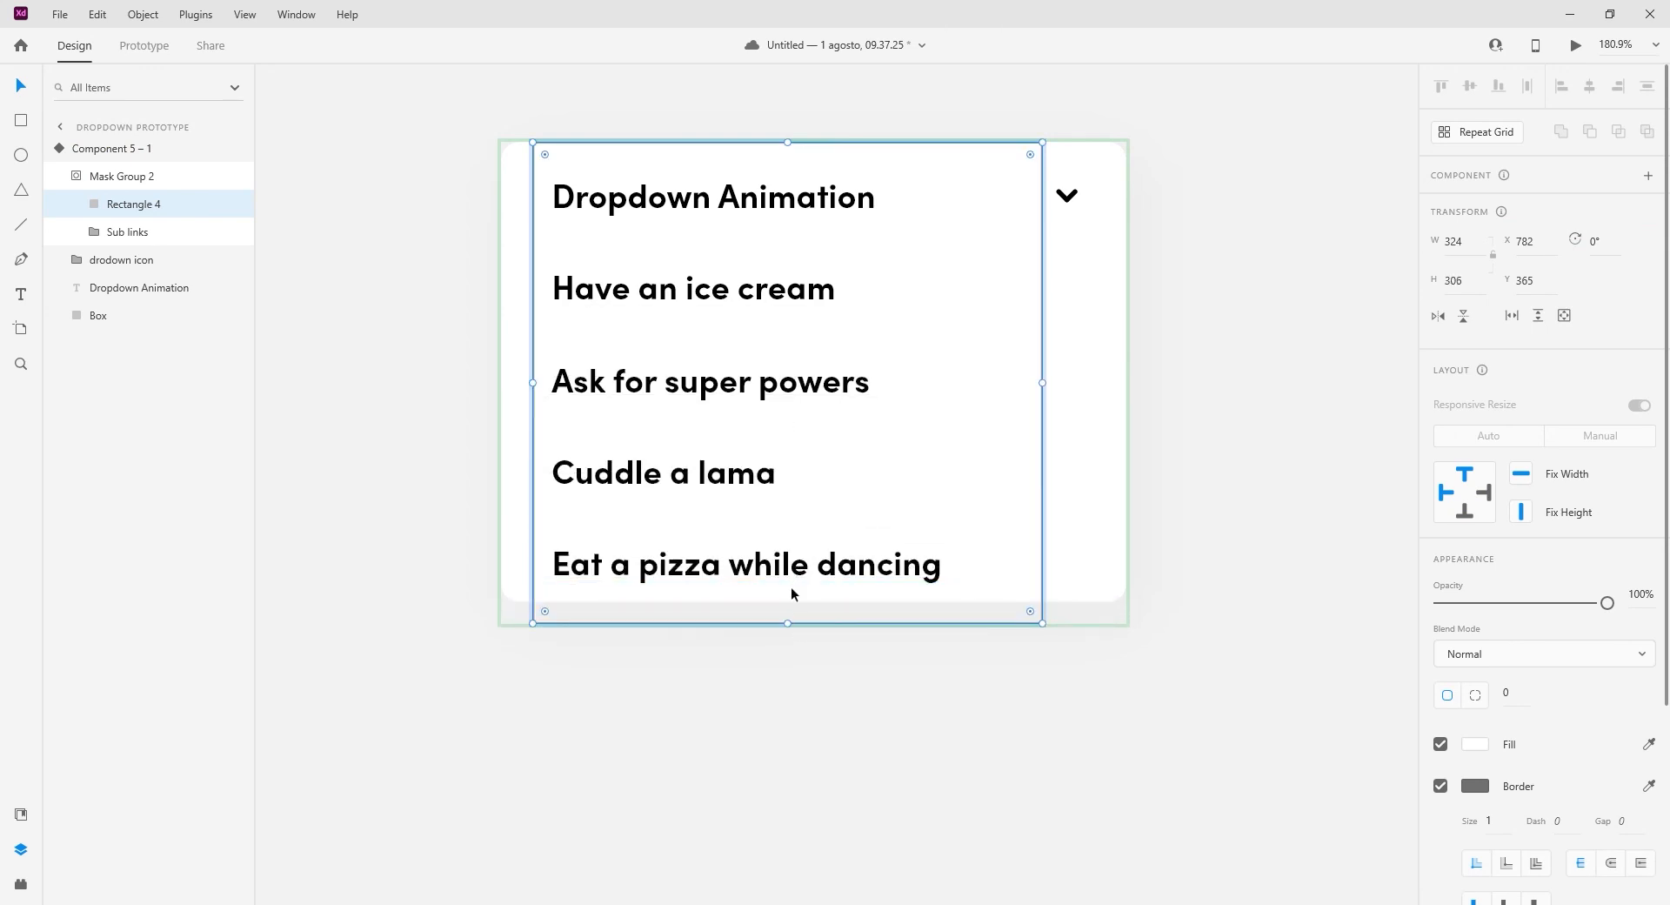
Step: Extend the Open state's Box down to a height of 306 to match the mask rectangle
click(136, 315)
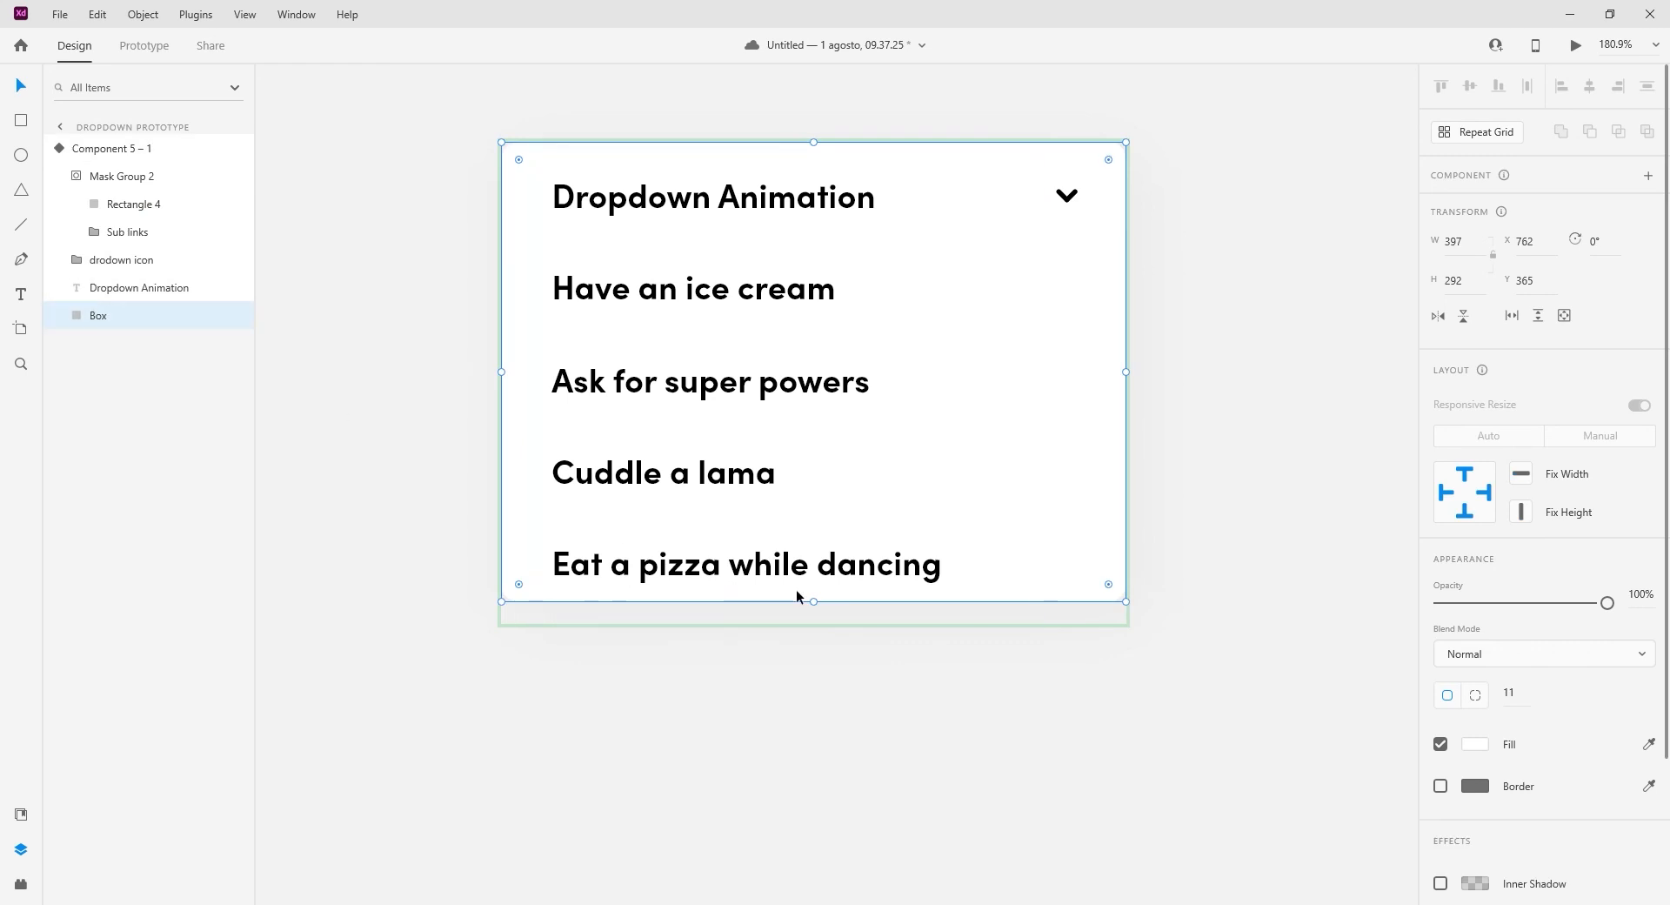
drag(814, 603, 811, 623)
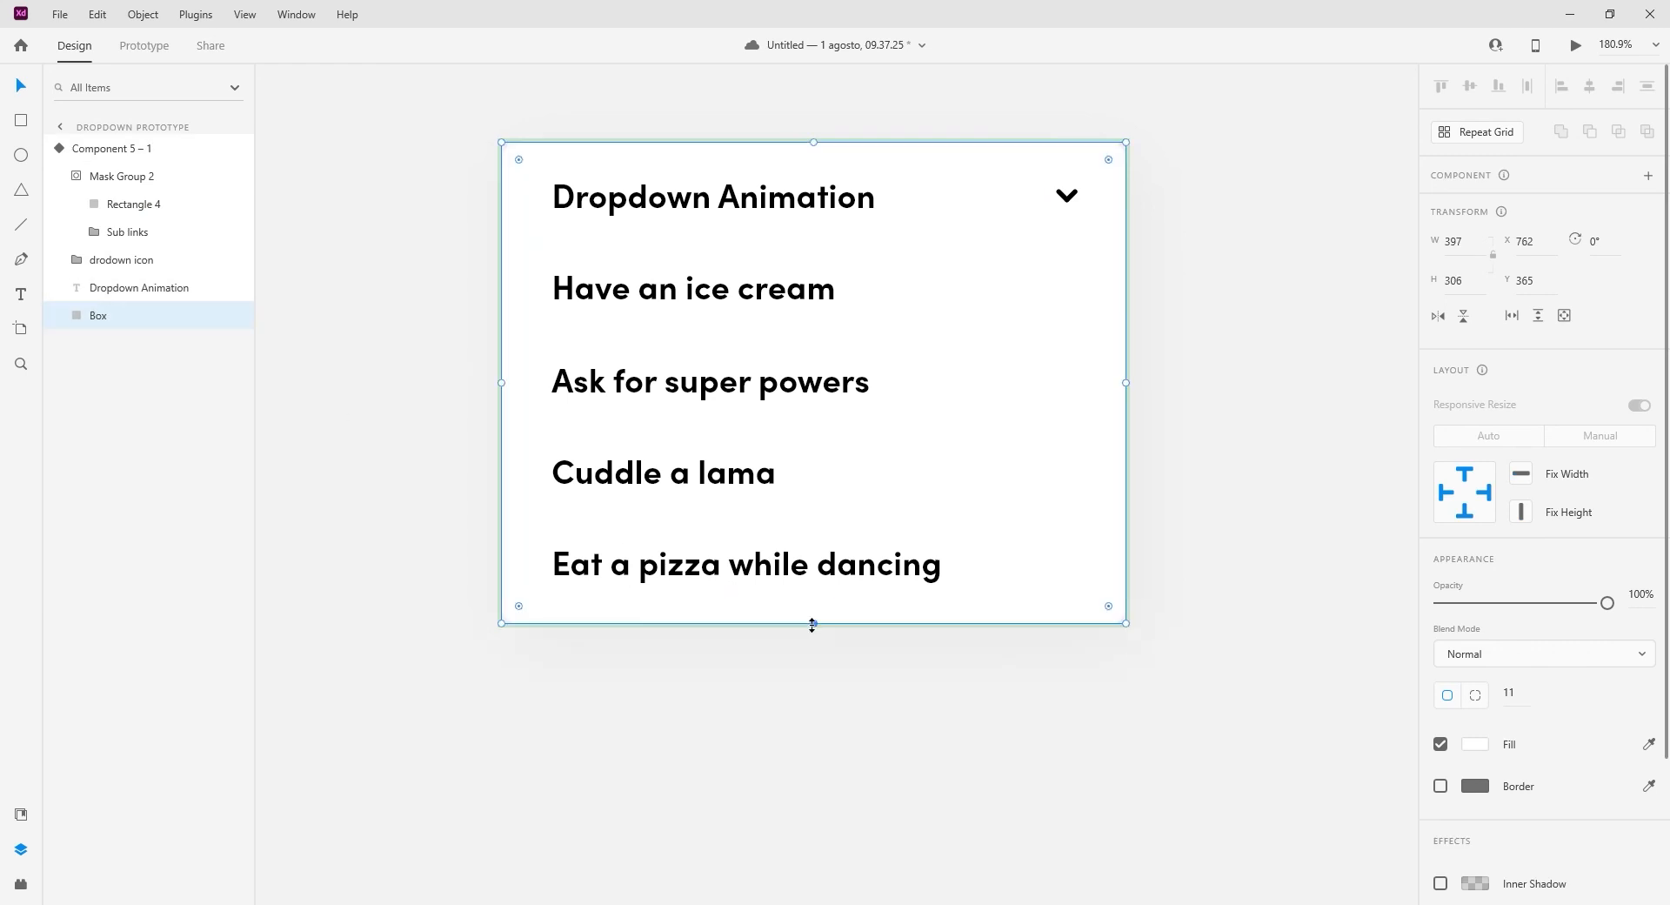
click(858, 654)
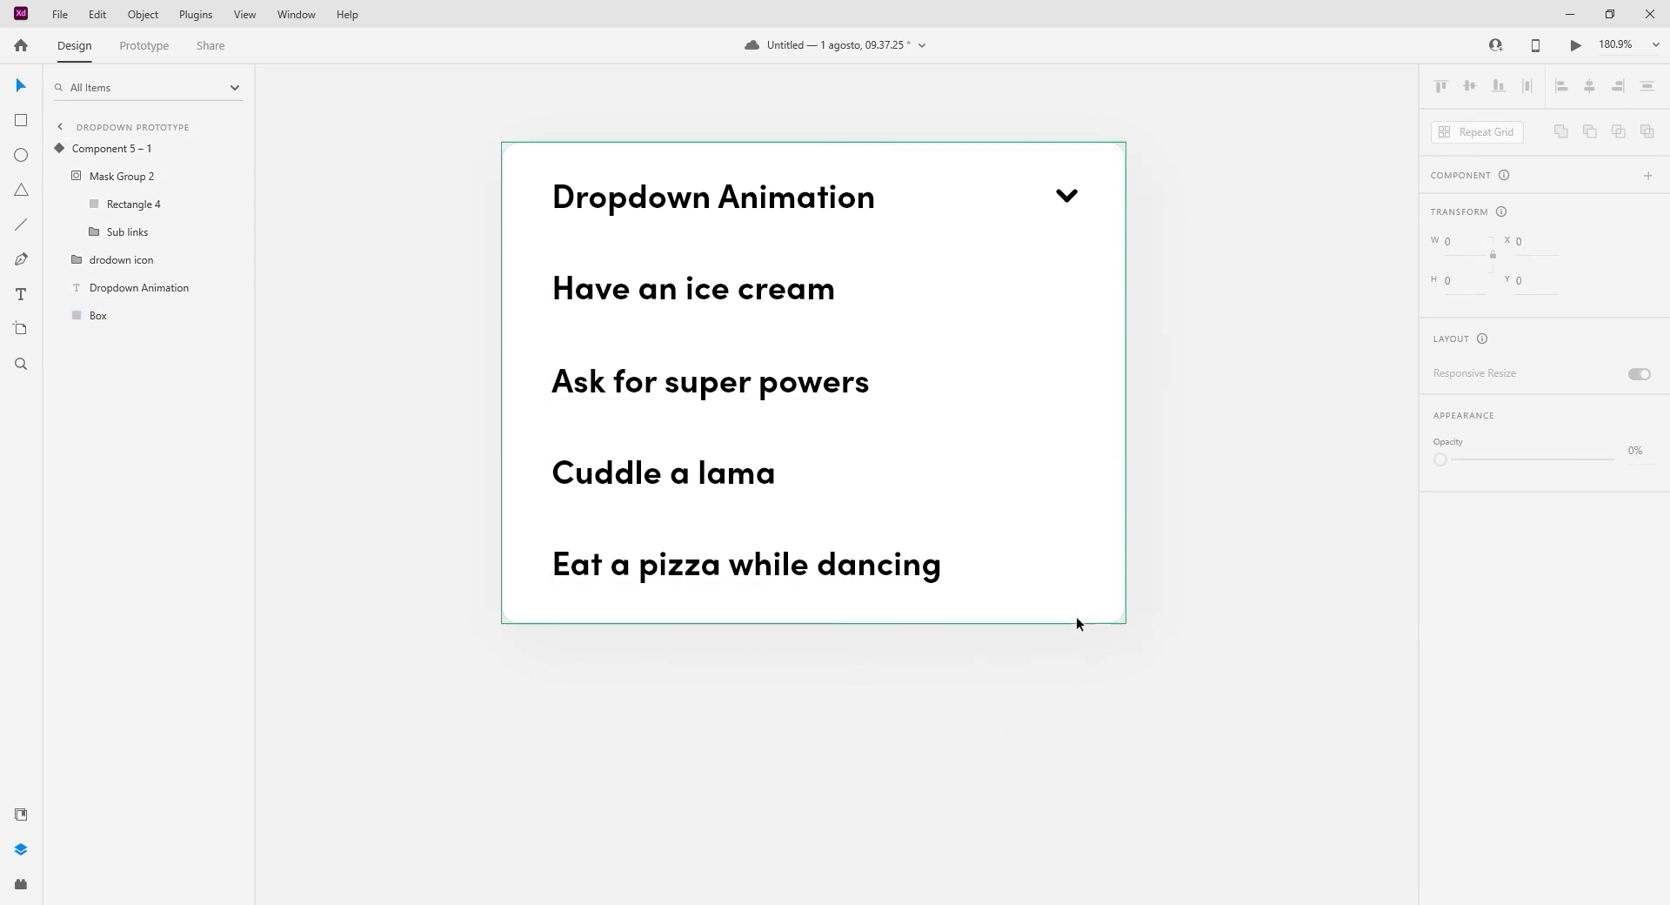
Step: Switch the component between Default State and Open to compare the closed and expanded dropdown
click(1033, 275)
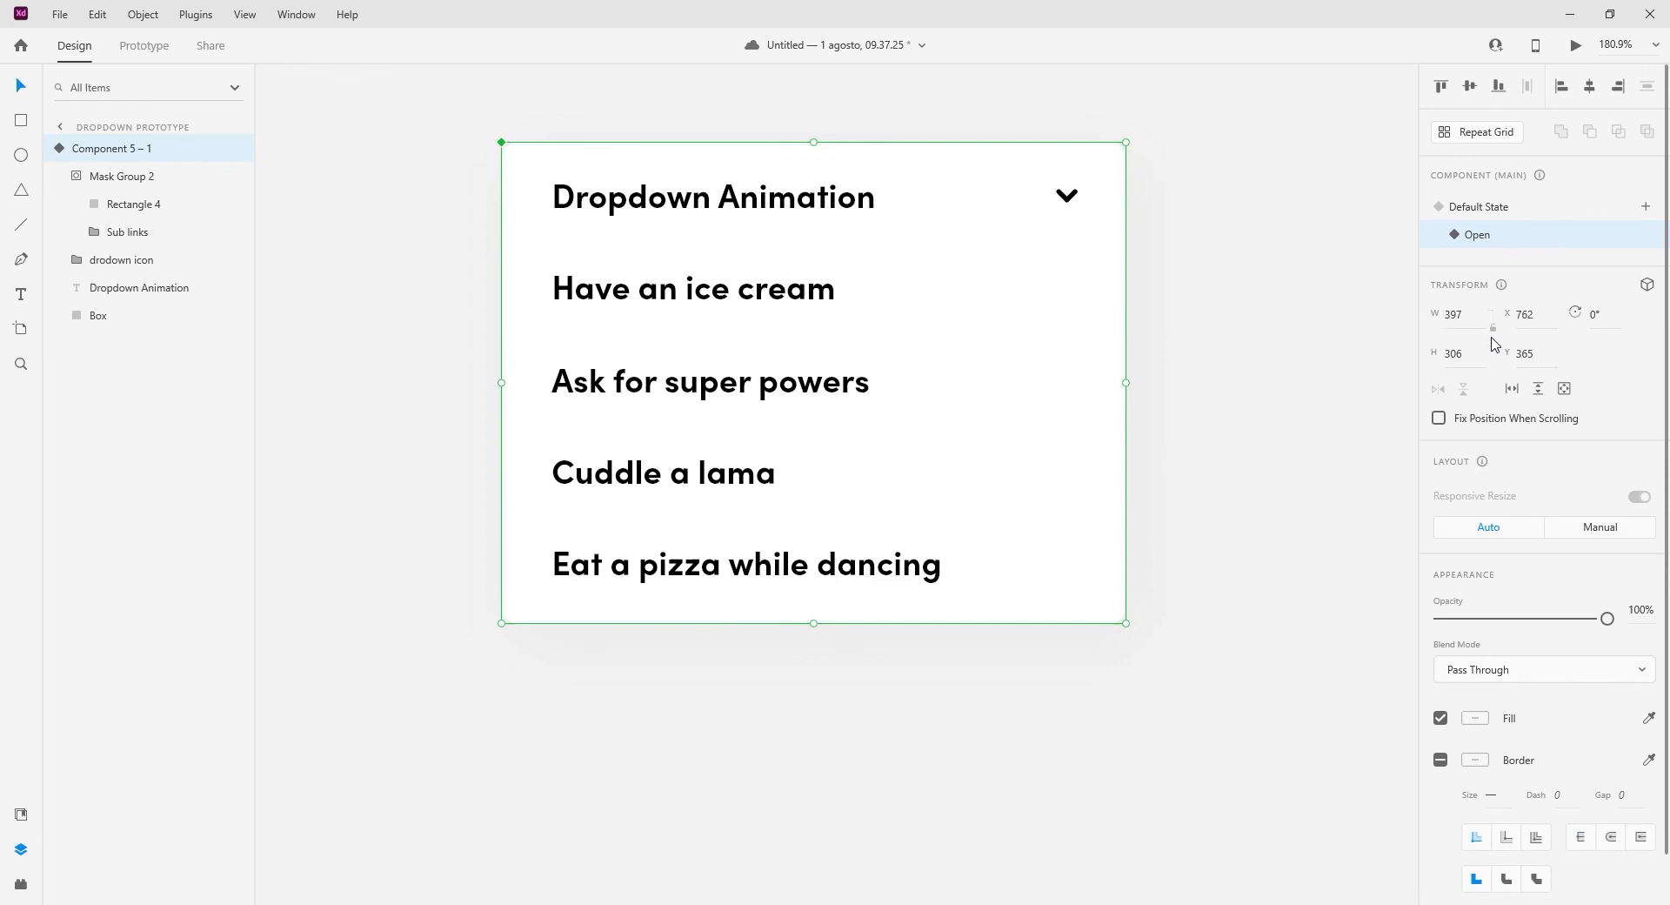
click(1538, 210)
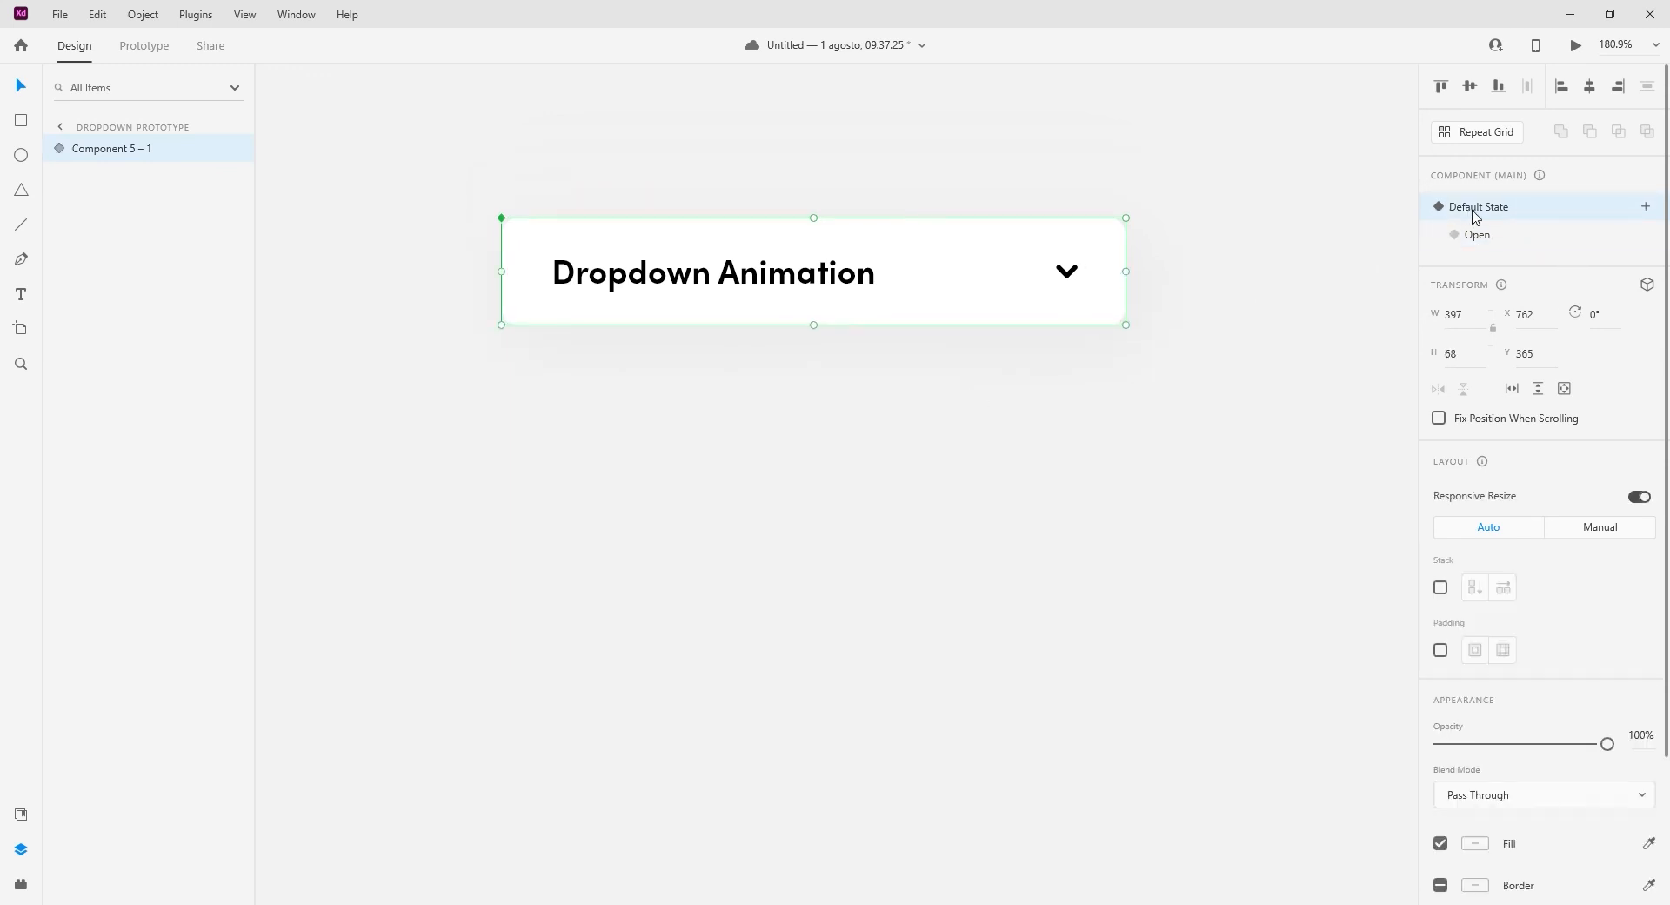
click(1500, 241)
click(1504, 218)
click(1499, 236)
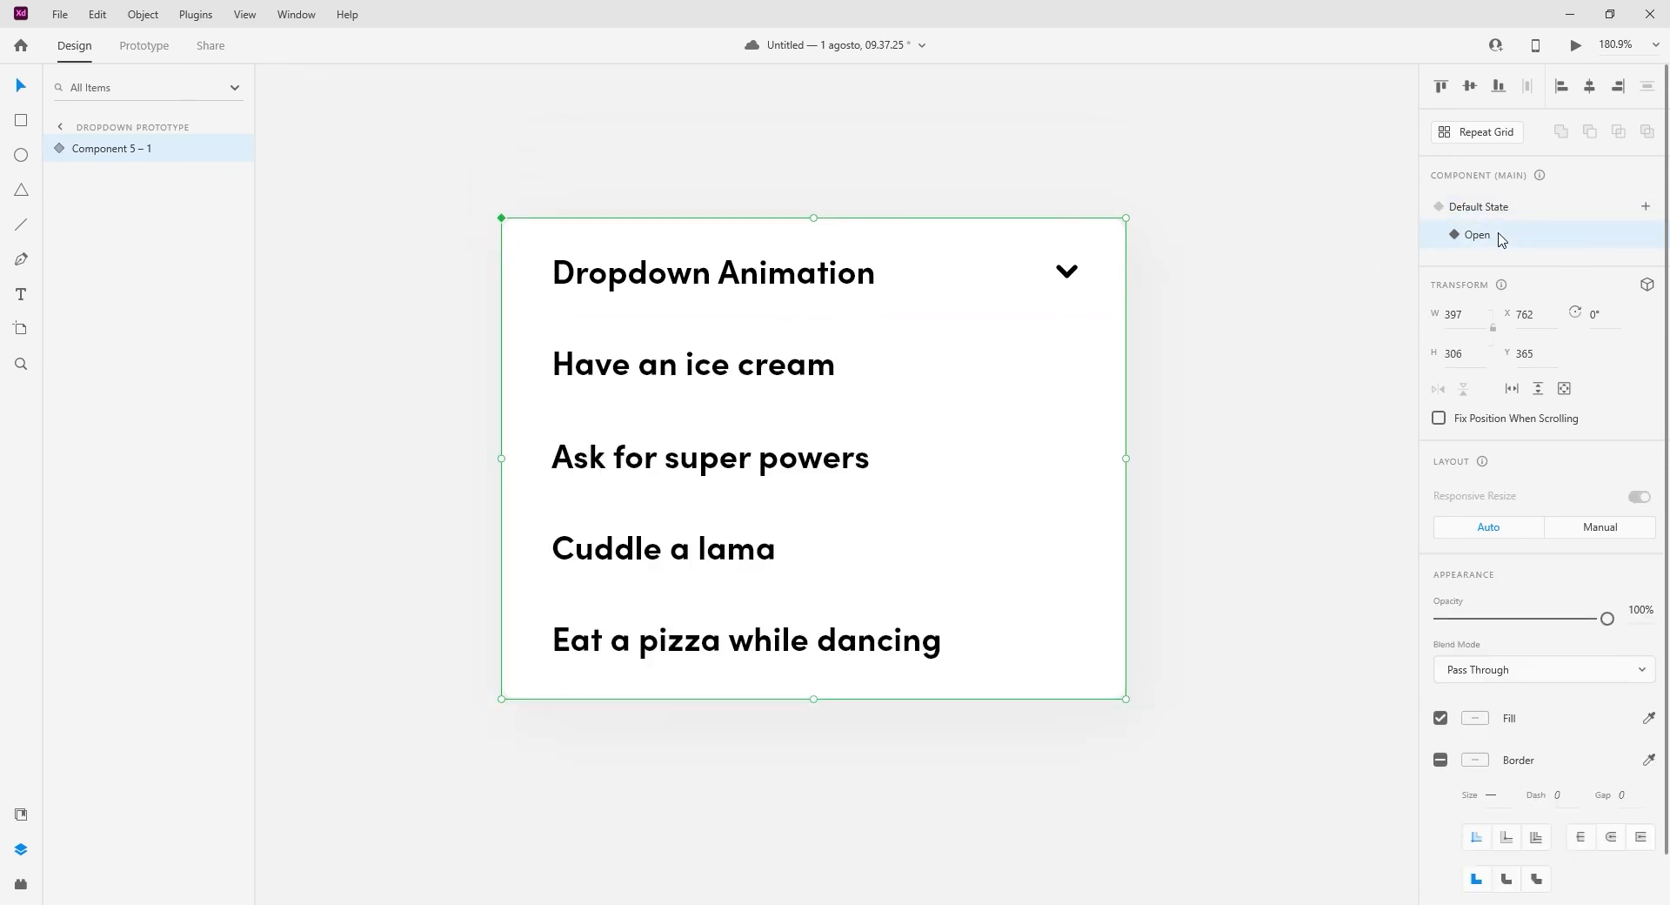
Step: In the Open state, rotate the dropdown icon half a turn so that its arrow points upward
scroll(1068, 273, up, 4)
double_click(1062, 273)
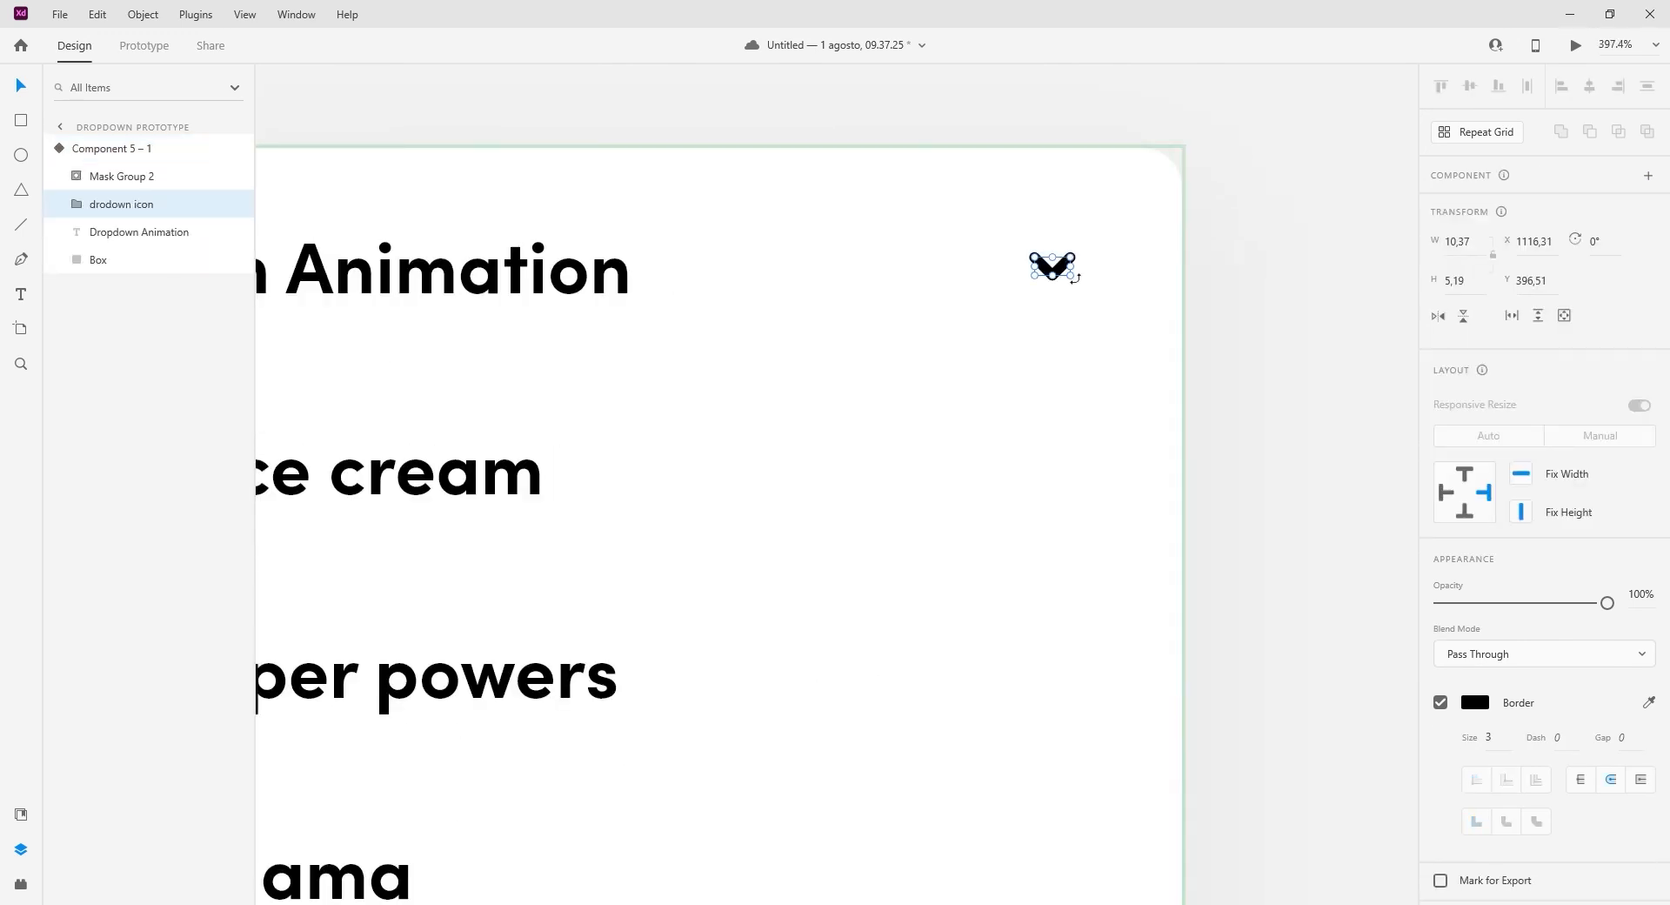
drag(1076, 278, 1004, 238)
scroll(1044, 244, down, 4)
click(1020, 288)
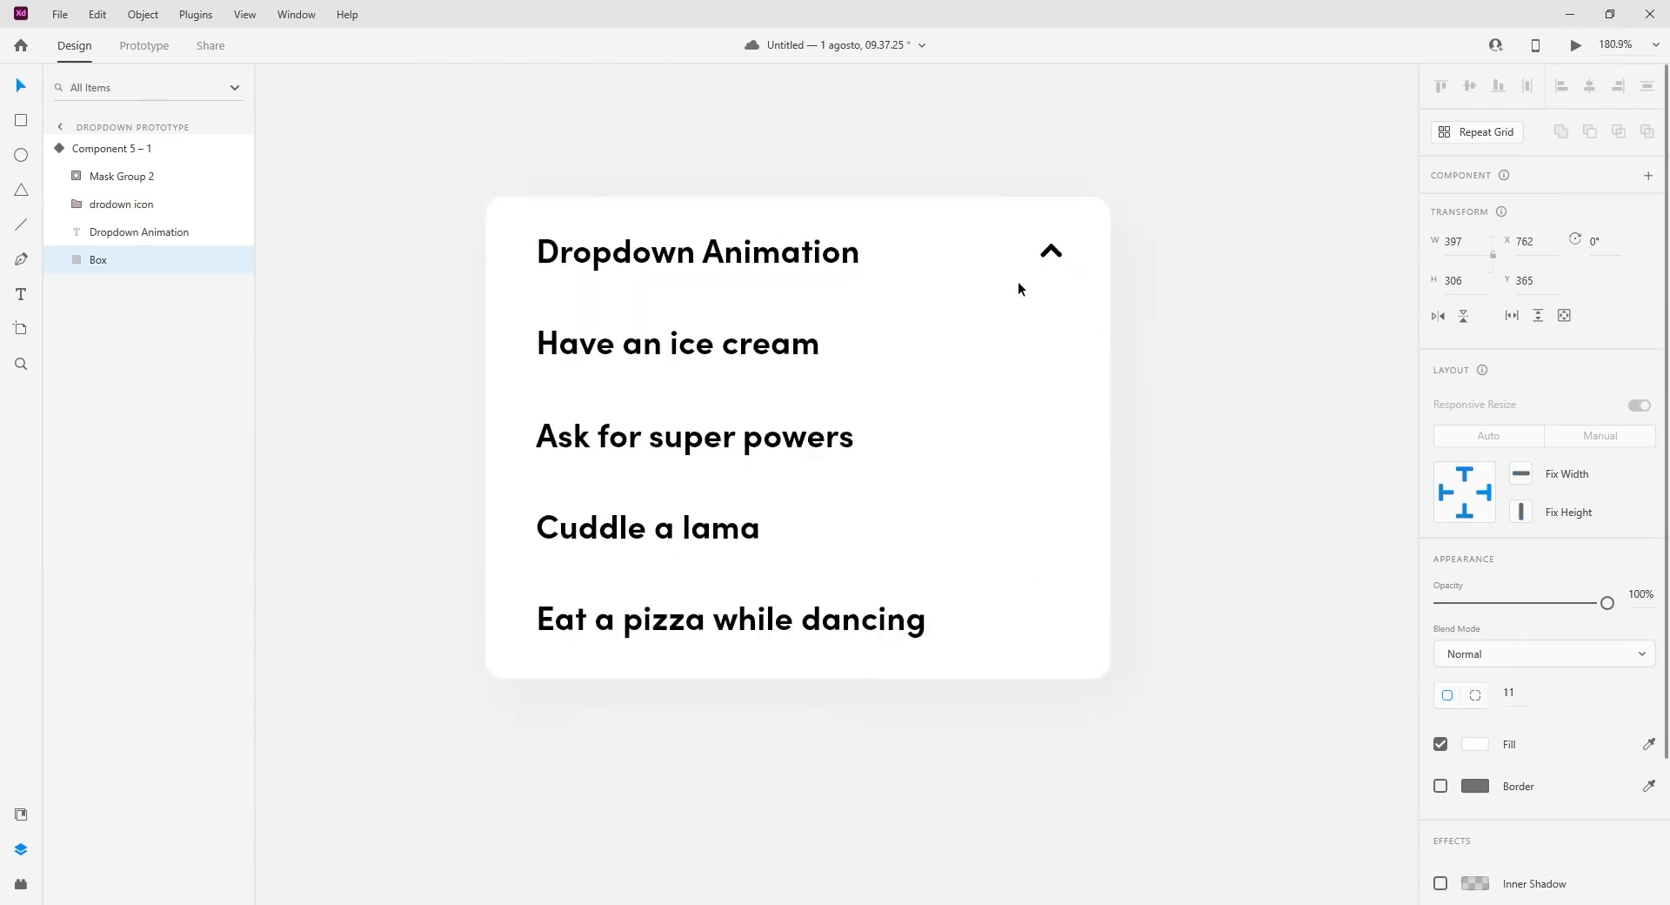
Step: Return the component to its Default State and give it a Tap interaction that Auto-Animates to the Open state
click(207, 148)
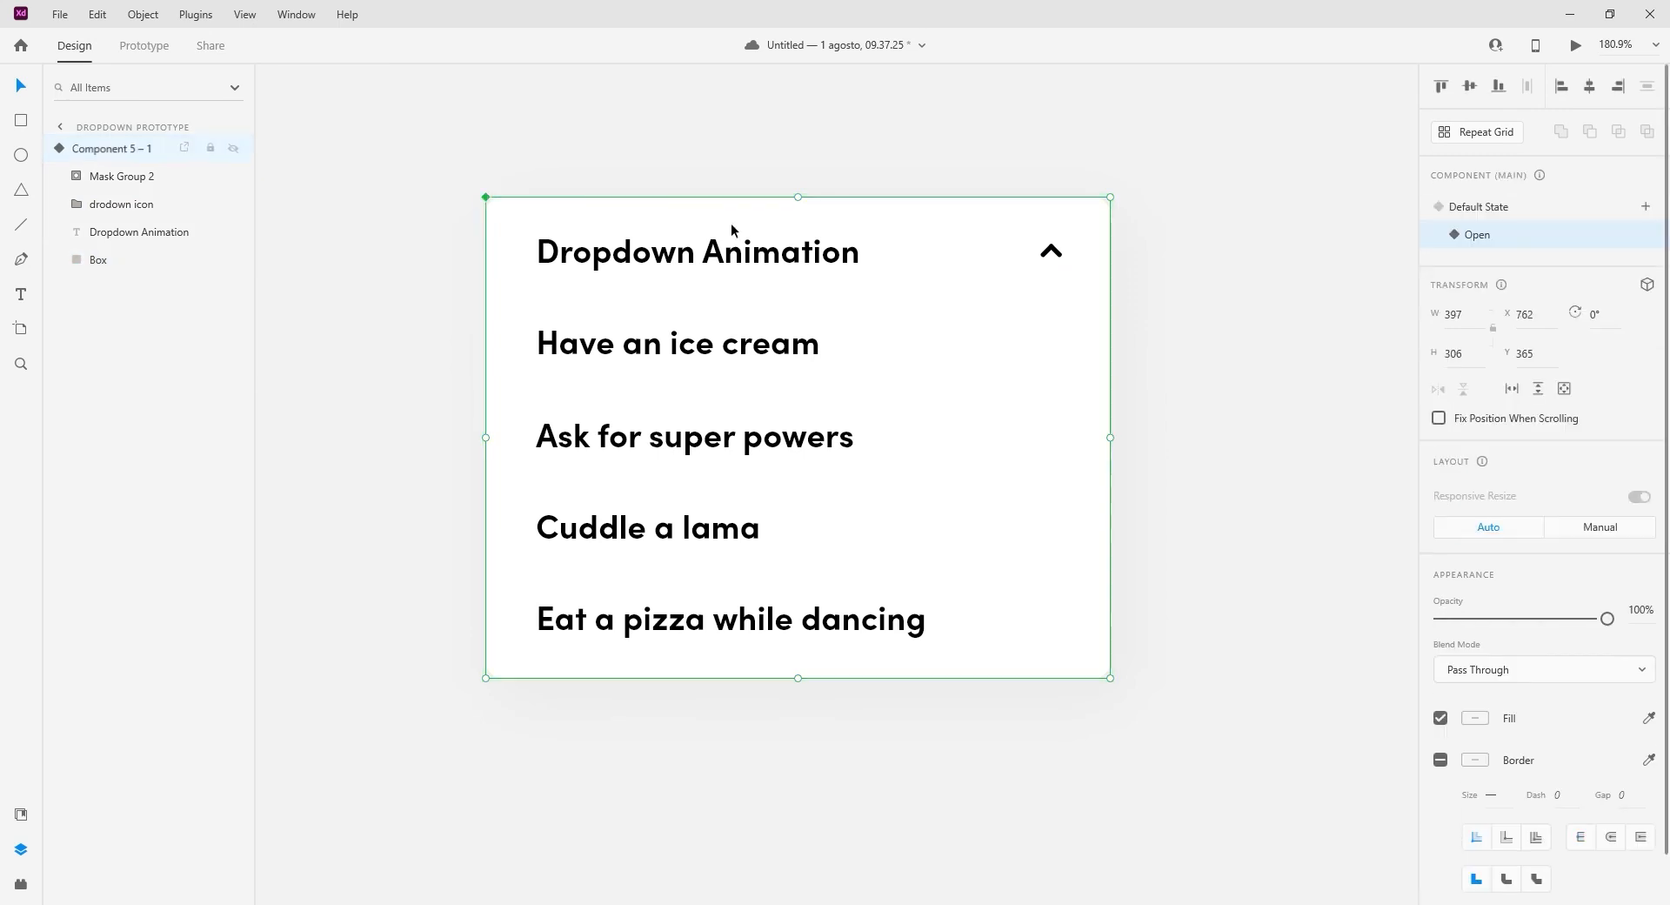
click(1462, 220)
click(983, 418)
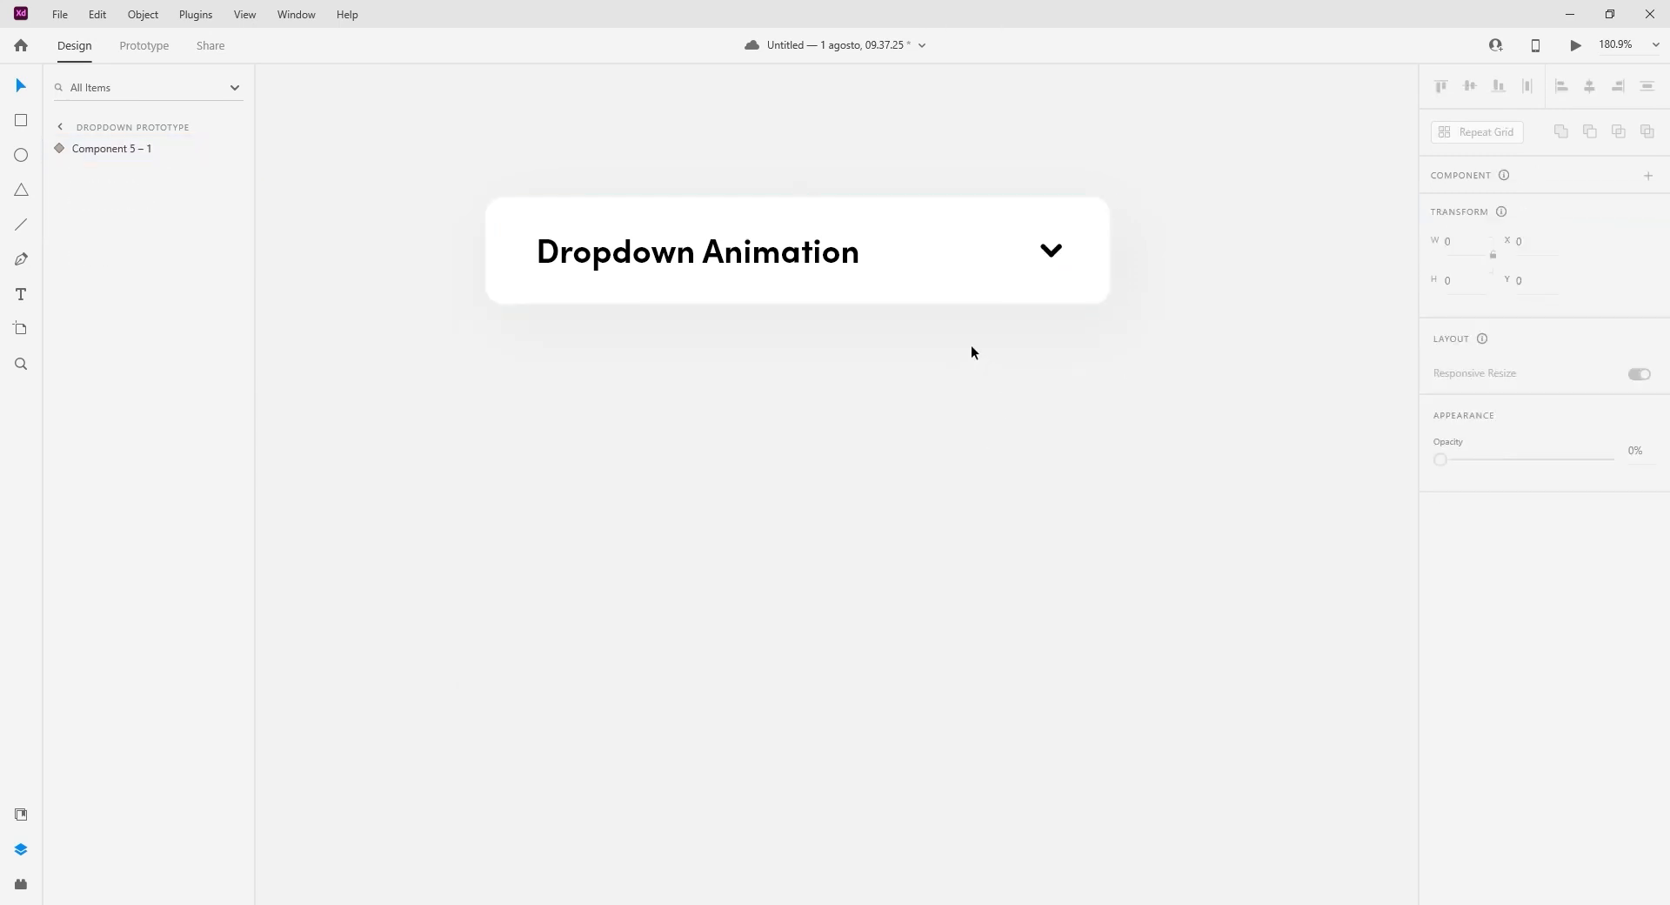
click(923, 289)
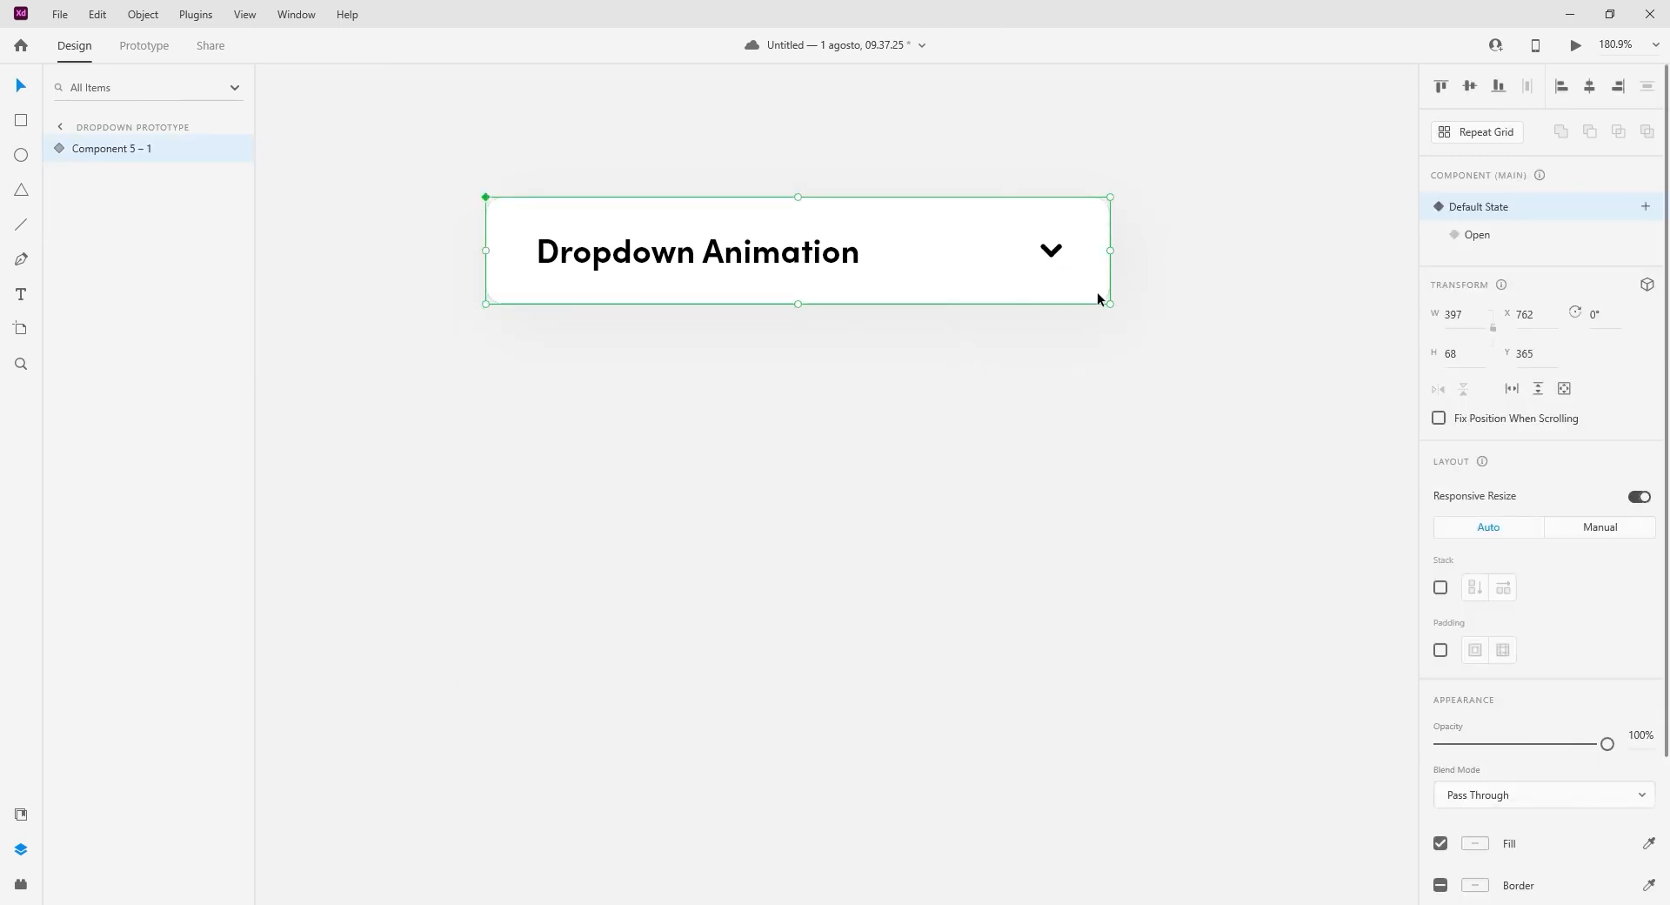
click(159, 48)
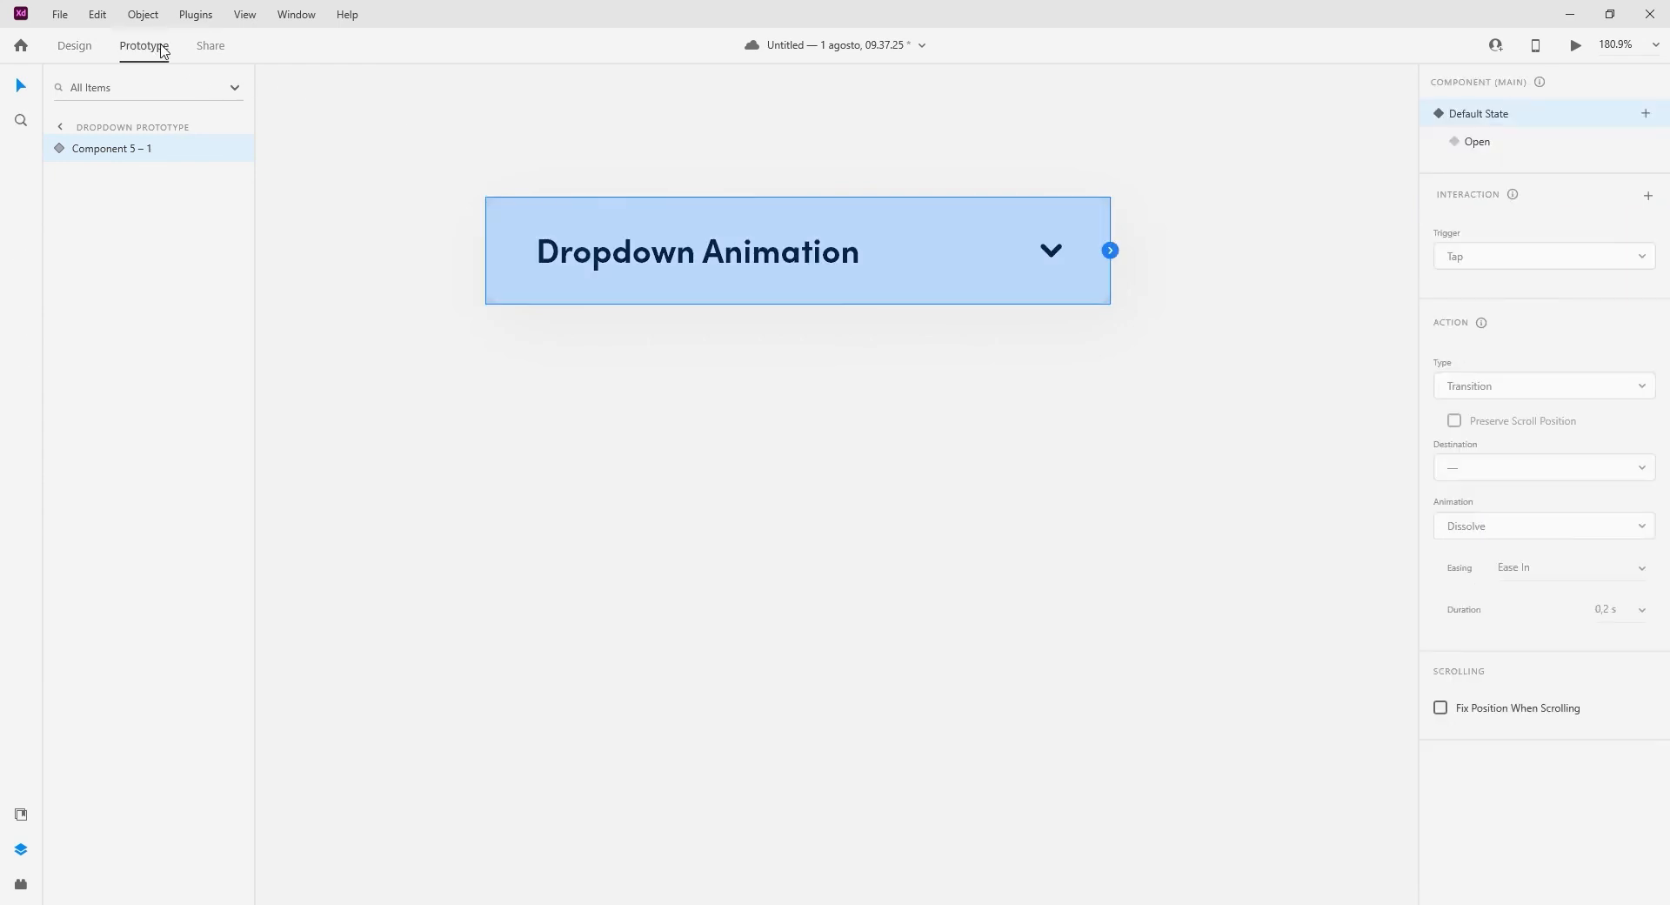
click(1110, 252)
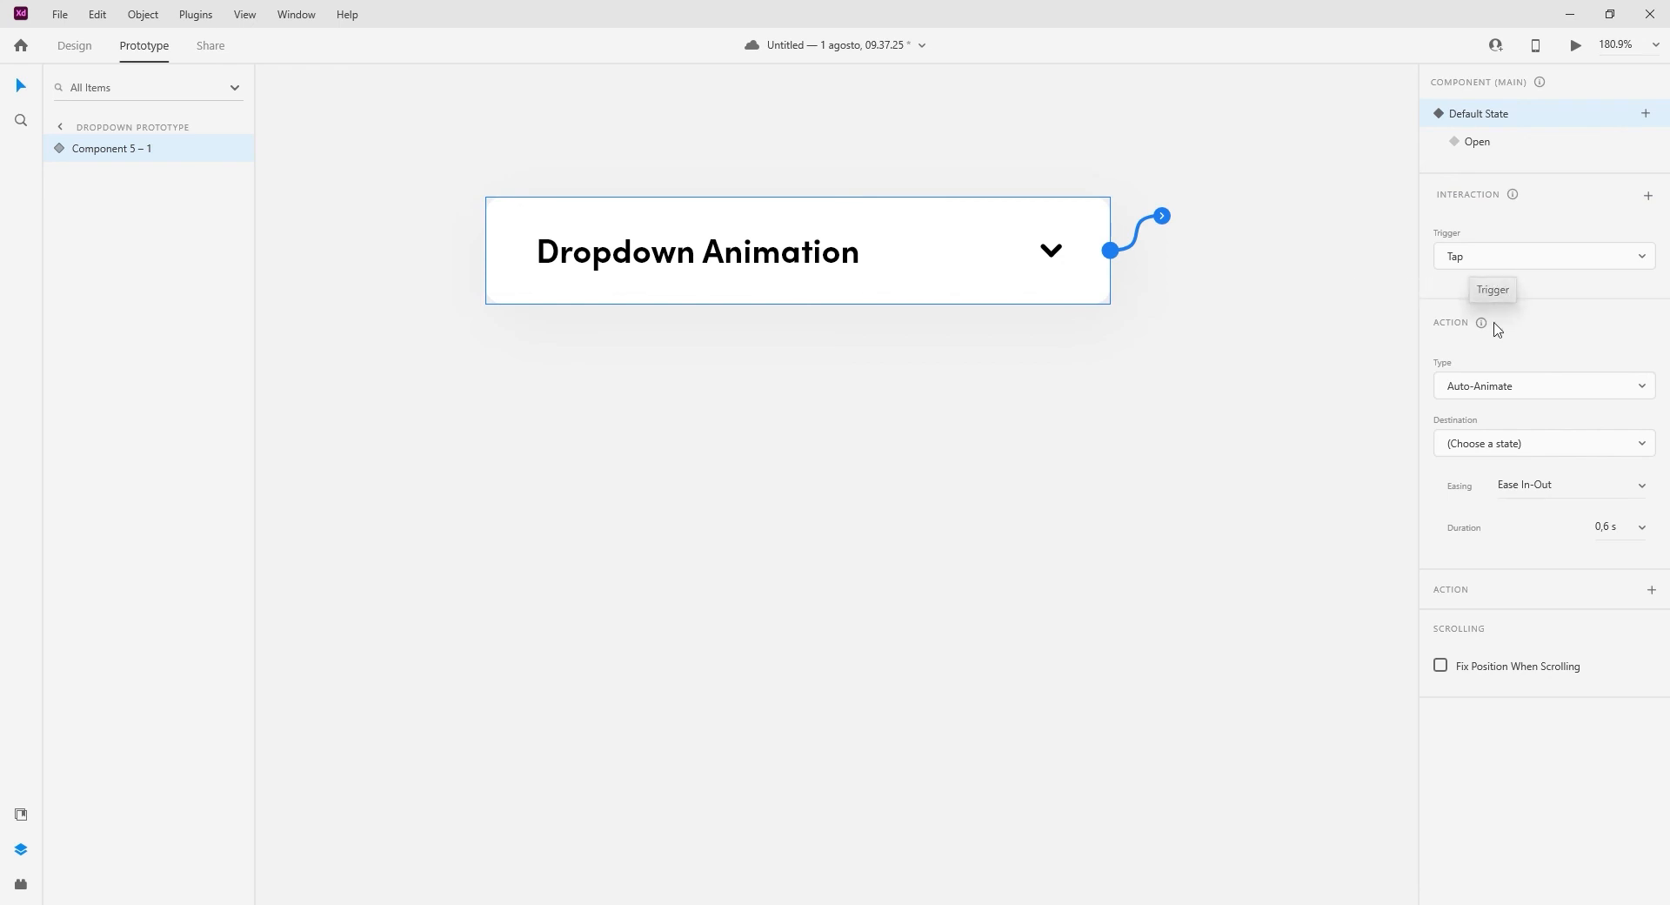
click(1495, 396)
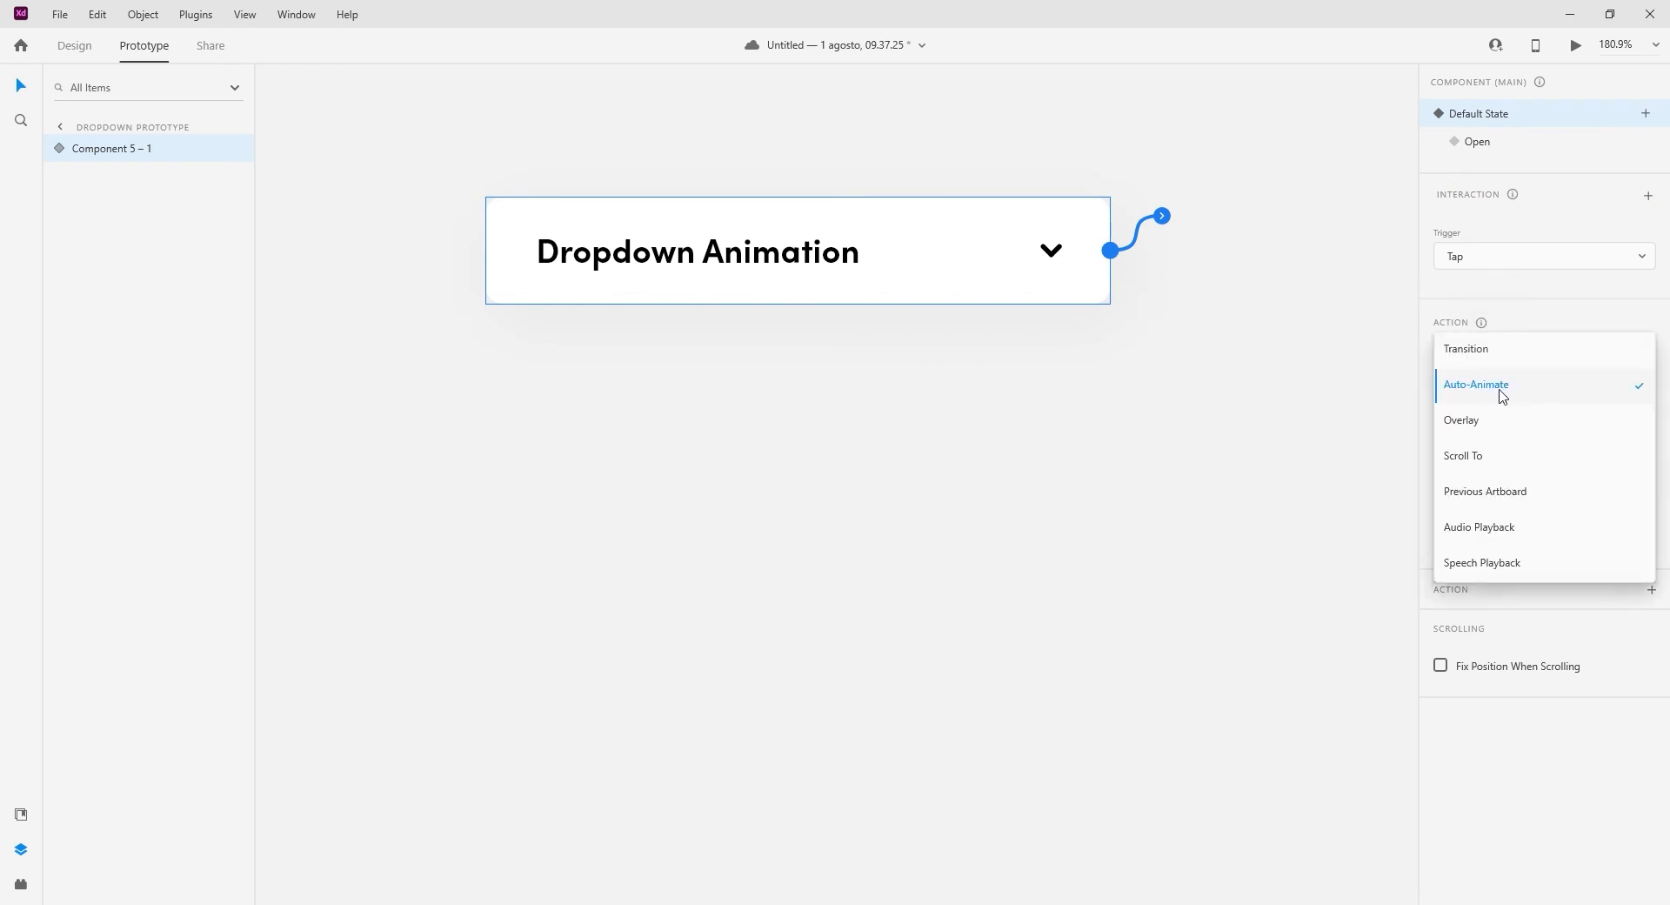
click(1502, 396)
click(1496, 453)
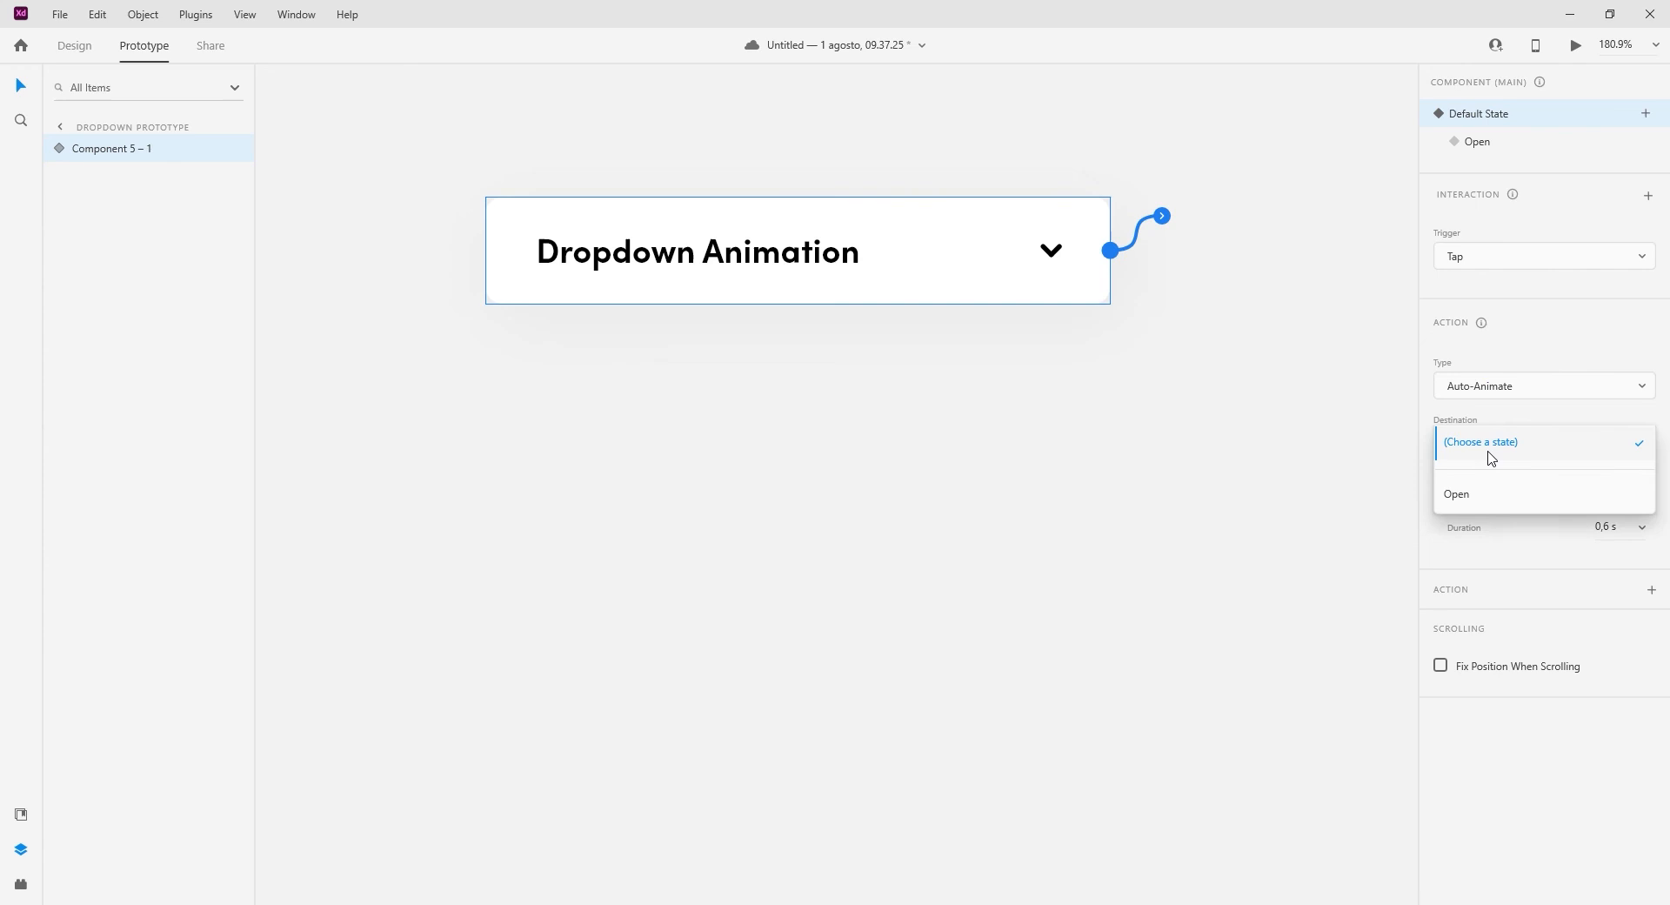
click(1485, 499)
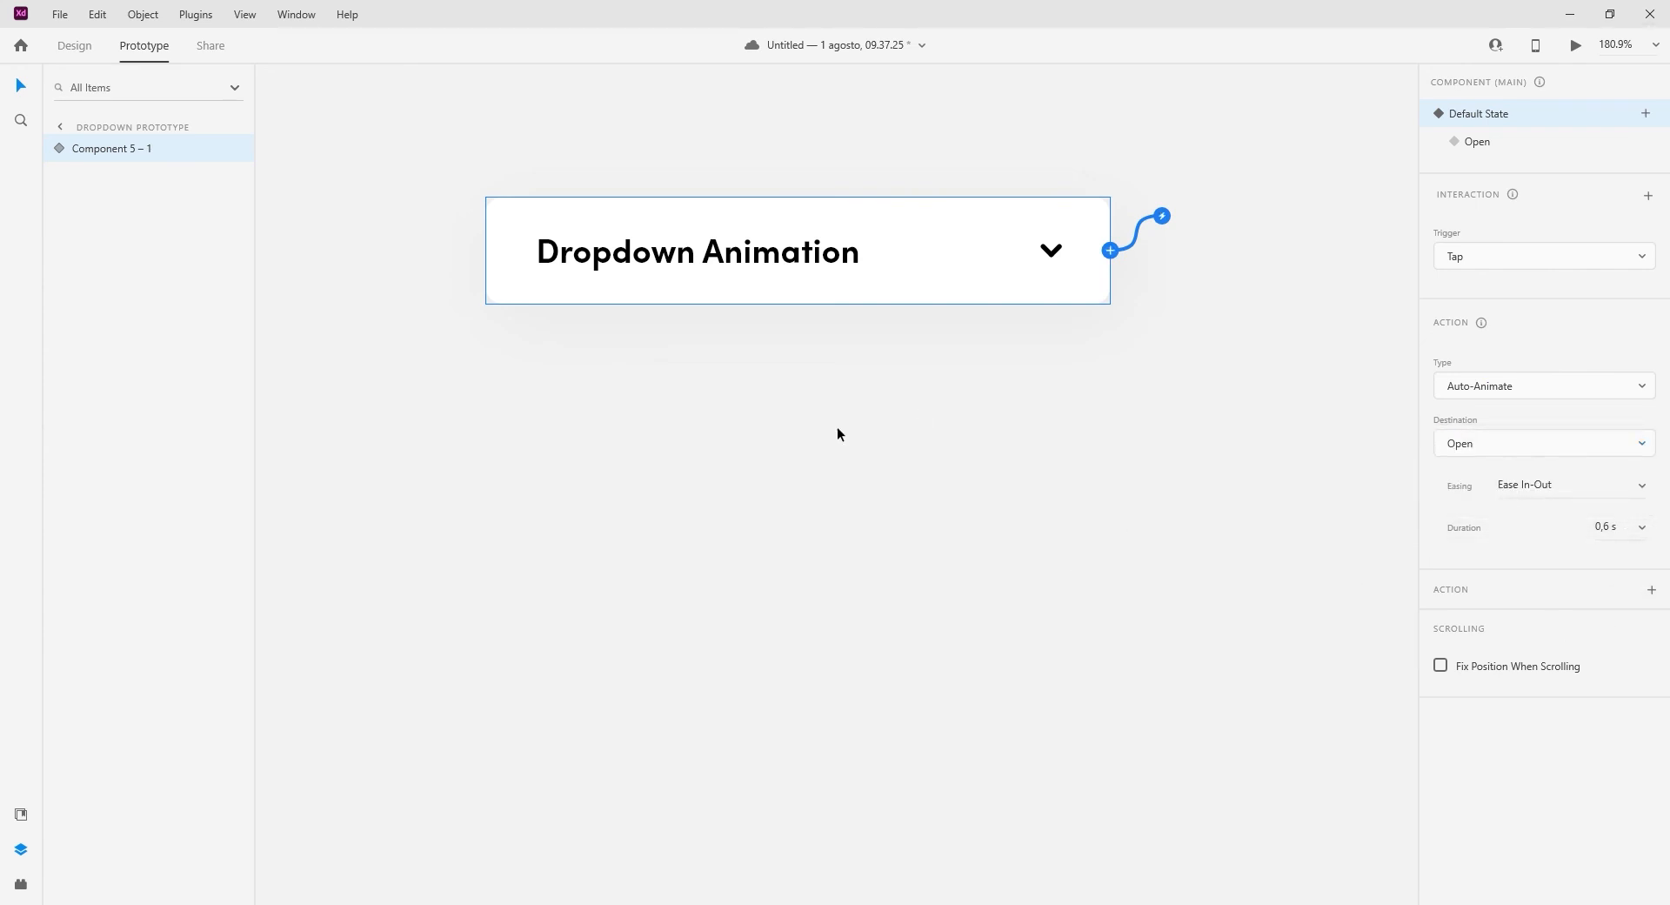
Step: In the Open state, give the dropdown icon a Tap interaction that Auto-Animates back to the Default State
click(1519, 150)
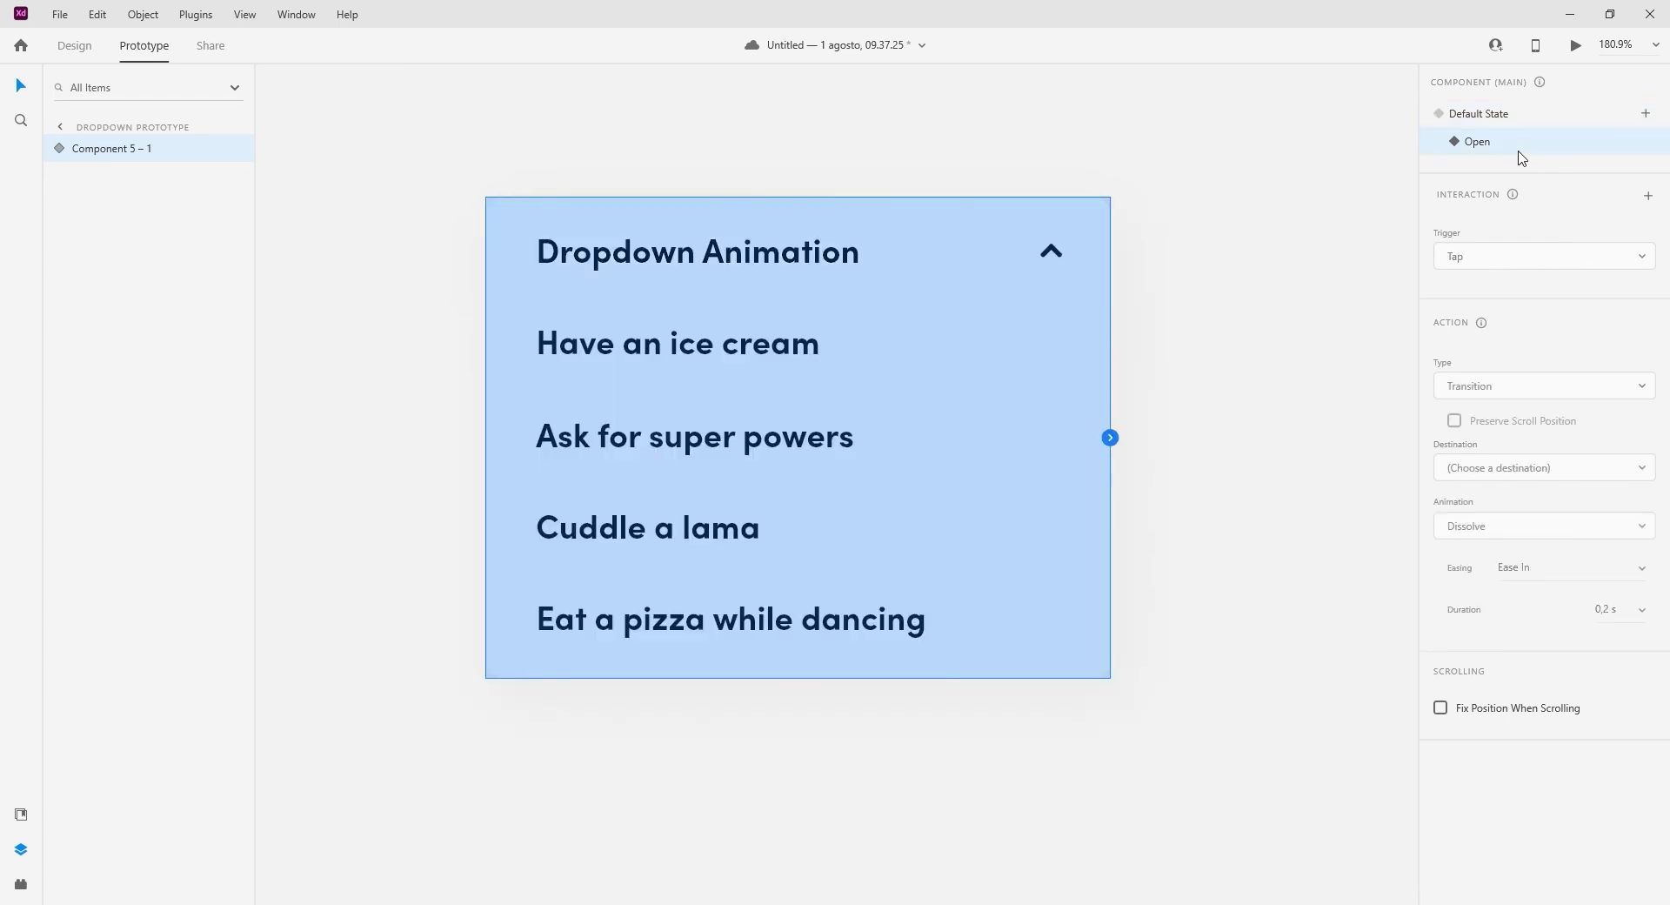
double_click(1057, 250)
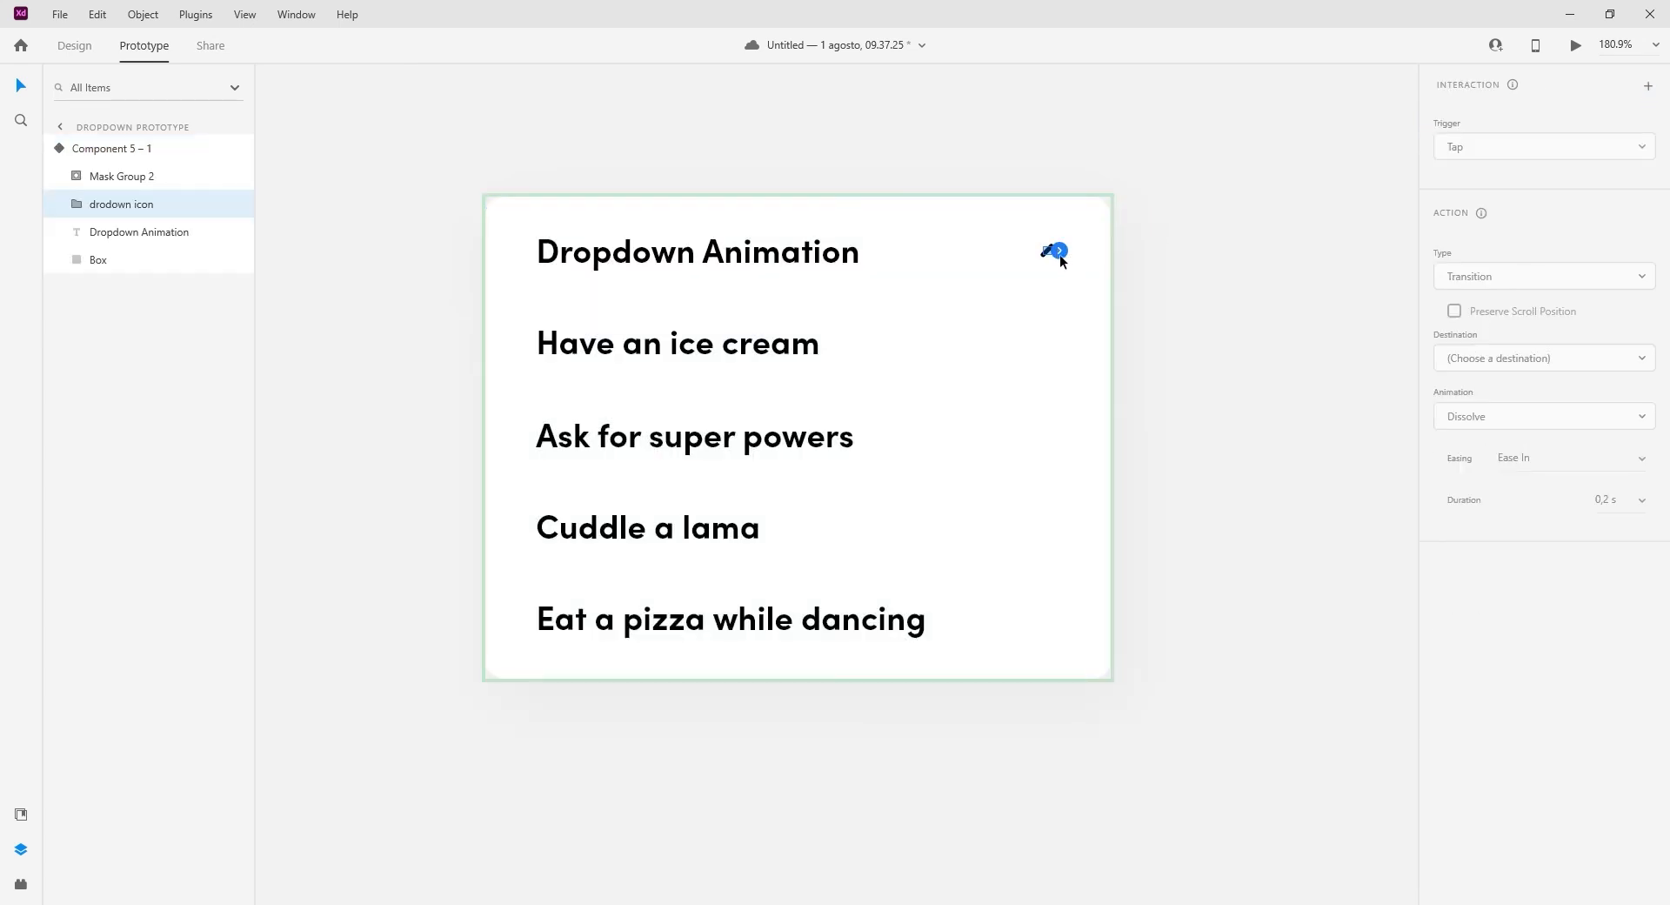
drag(1059, 254, 1100, 217)
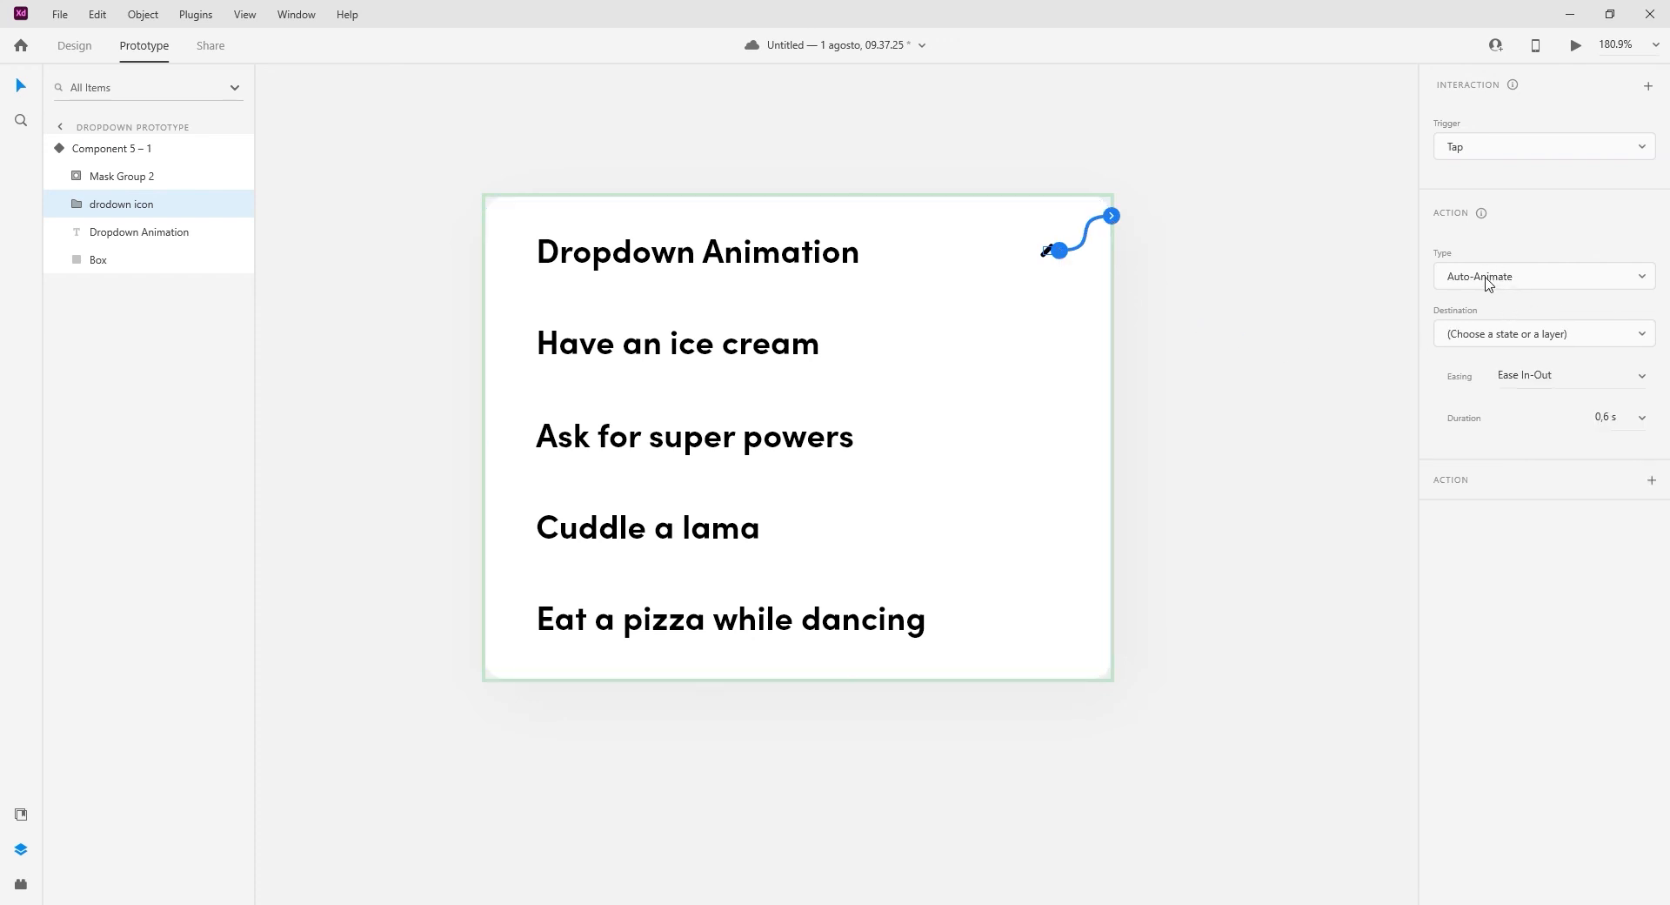
click(1495, 337)
click(1490, 393)
Step: Set the whole component back to its Default State and keep it selected
click(136, 144)
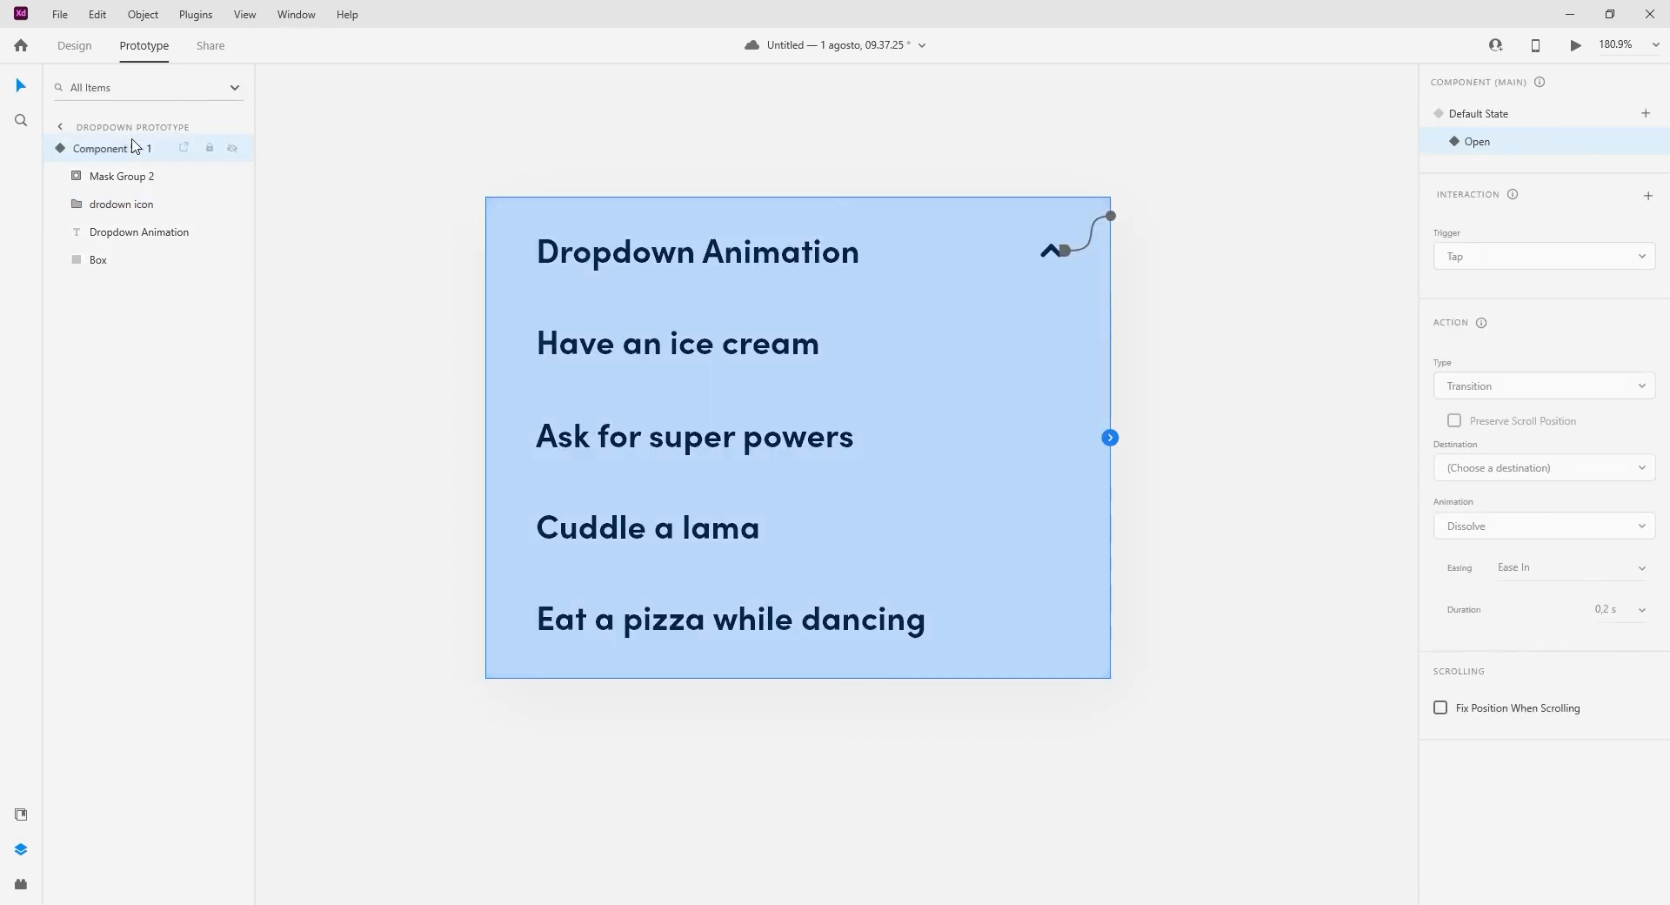
click(1478, 121)
click(901, 345)
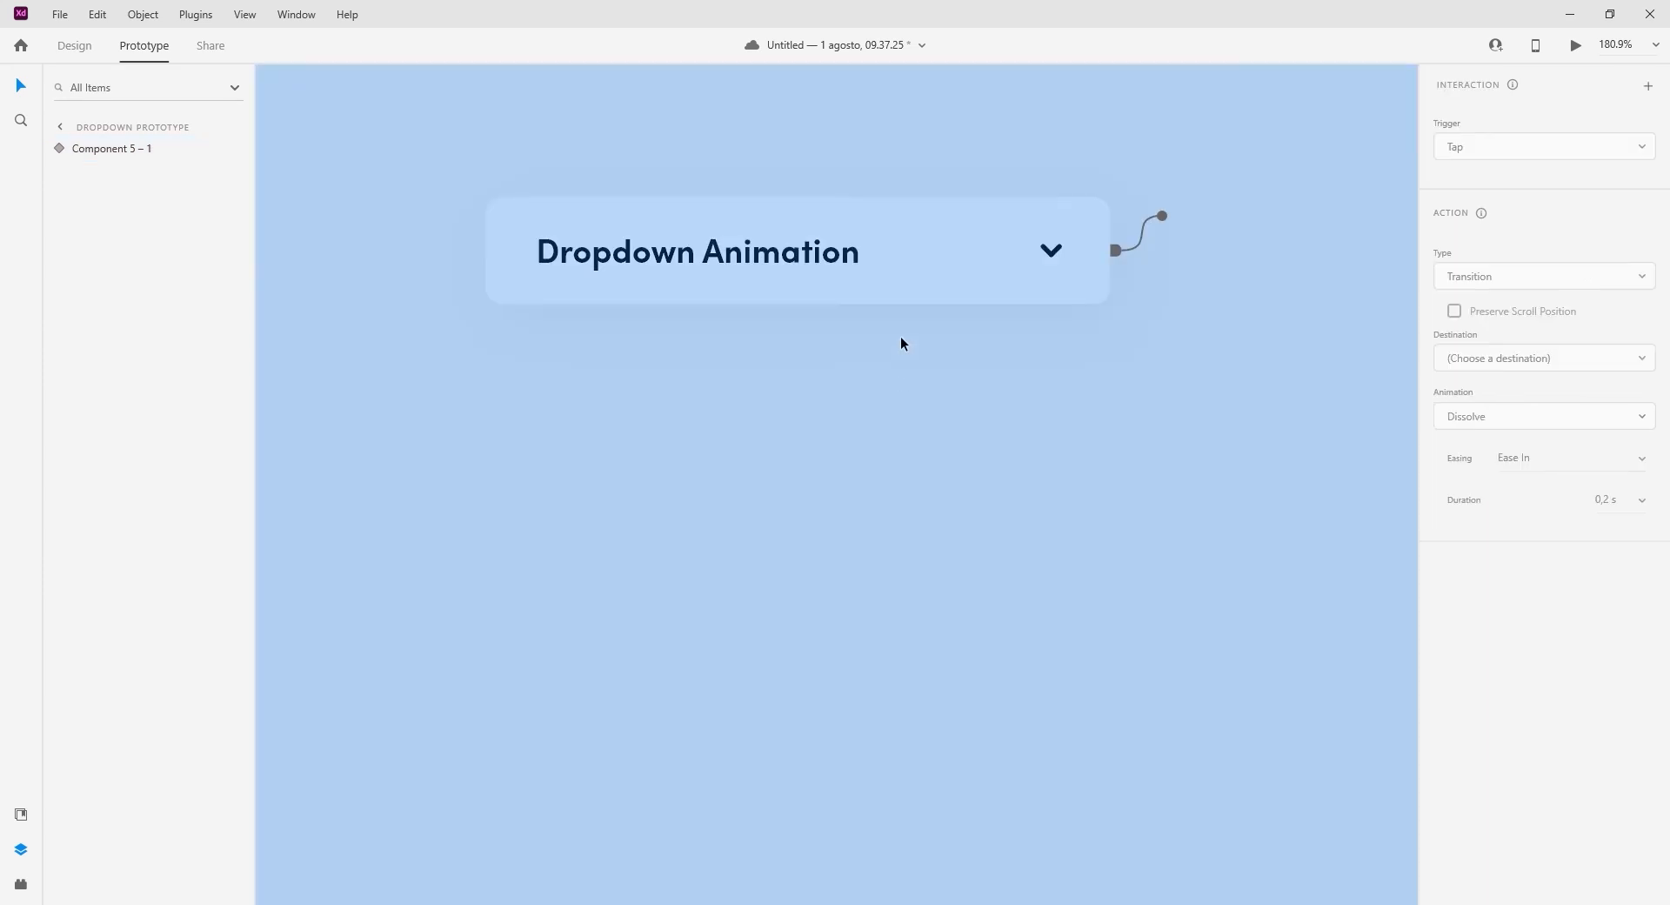
click(901, 291)
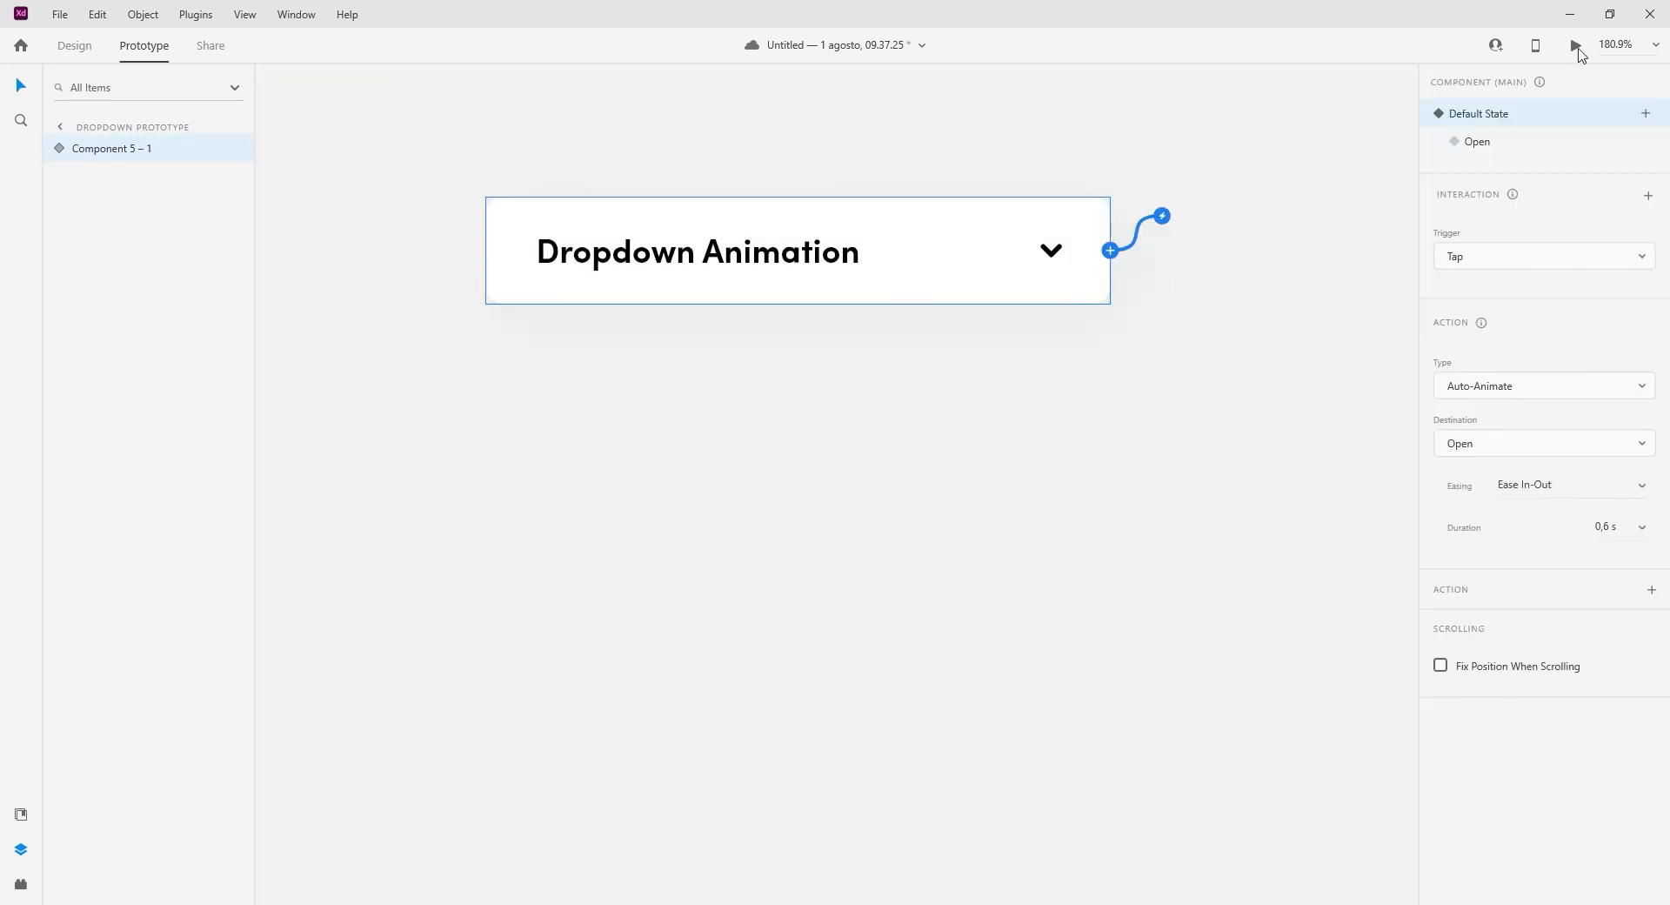
Step: Preview the prototype and test the dropdown by opening and closing it repeatedly with its arrow icon
click(1578, 48)
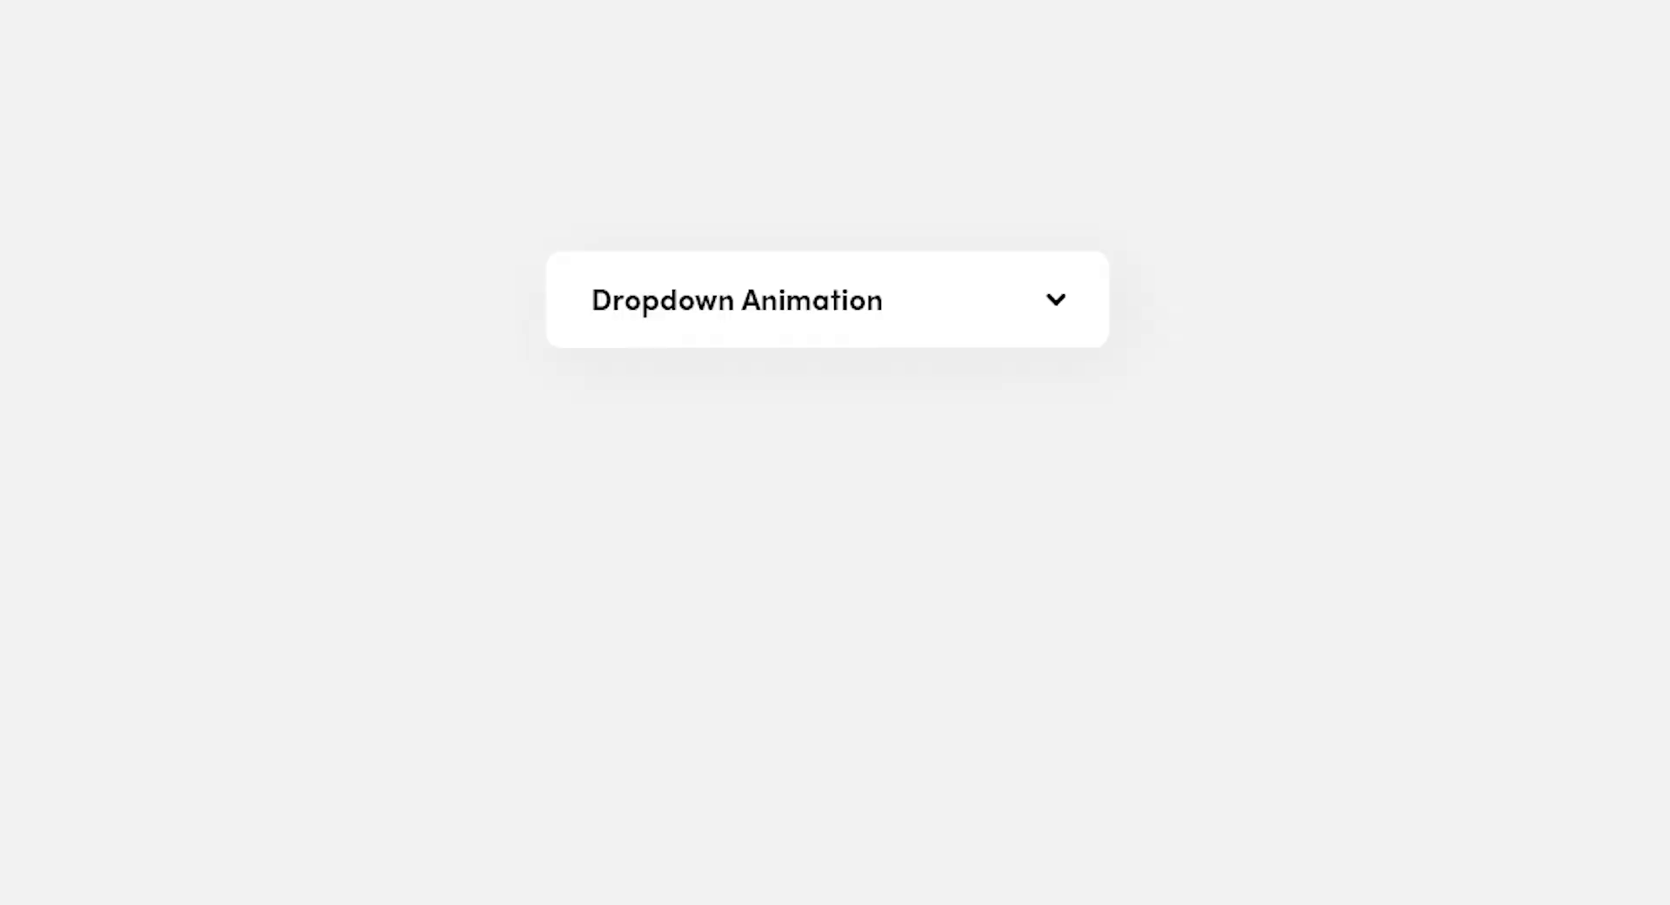
click(1056, 315)
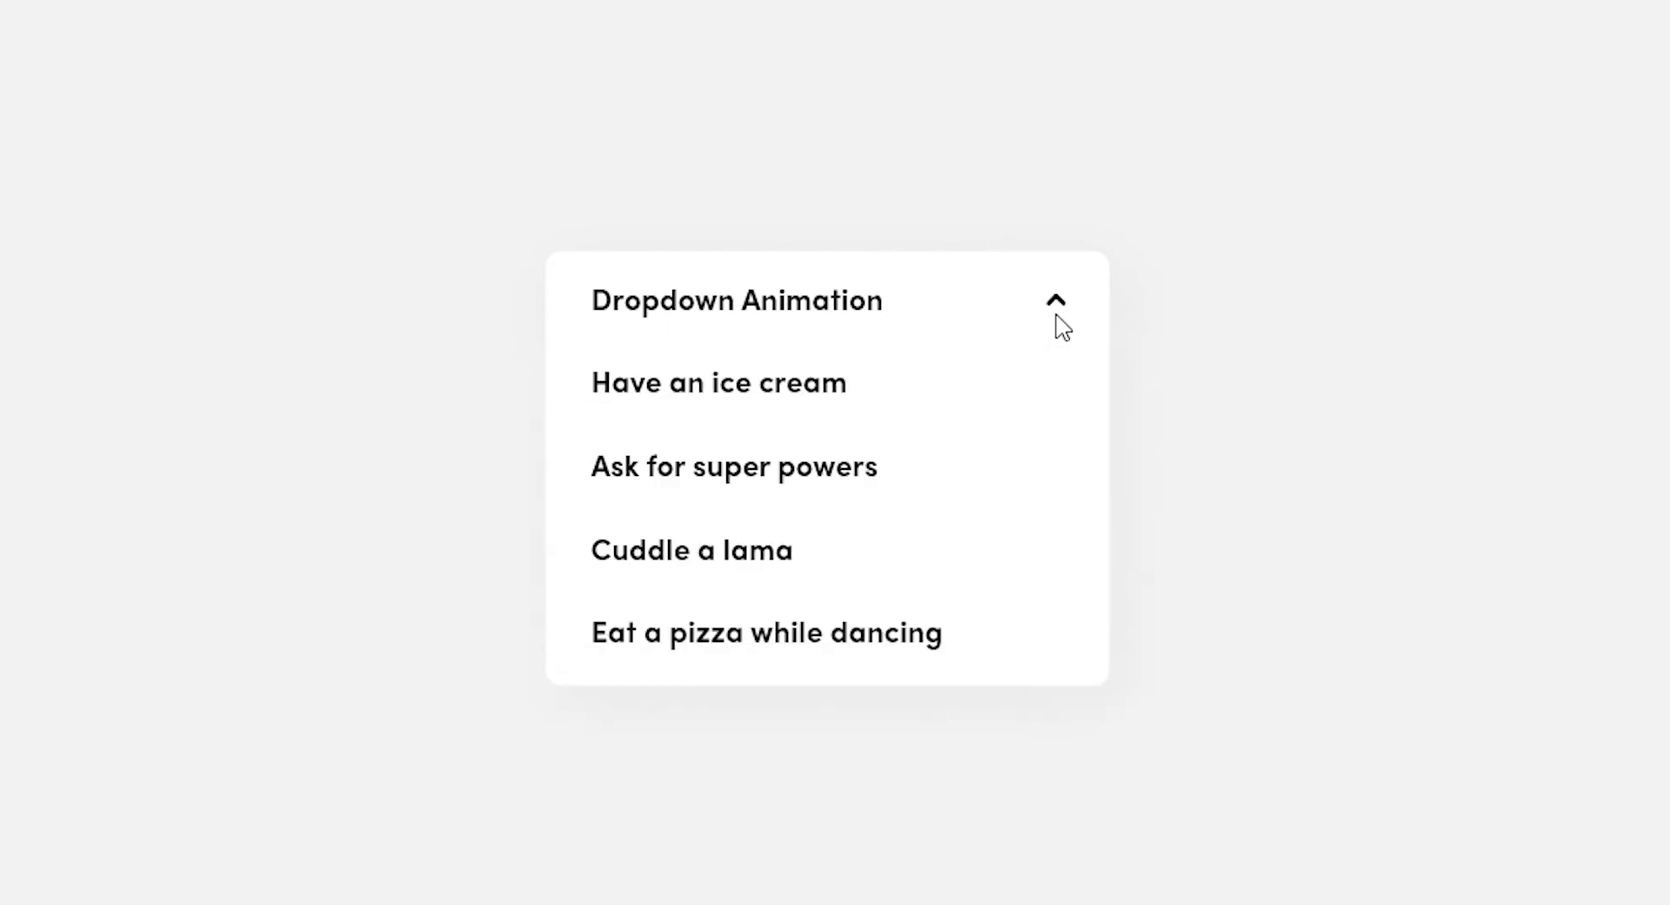
click(1061, 315)
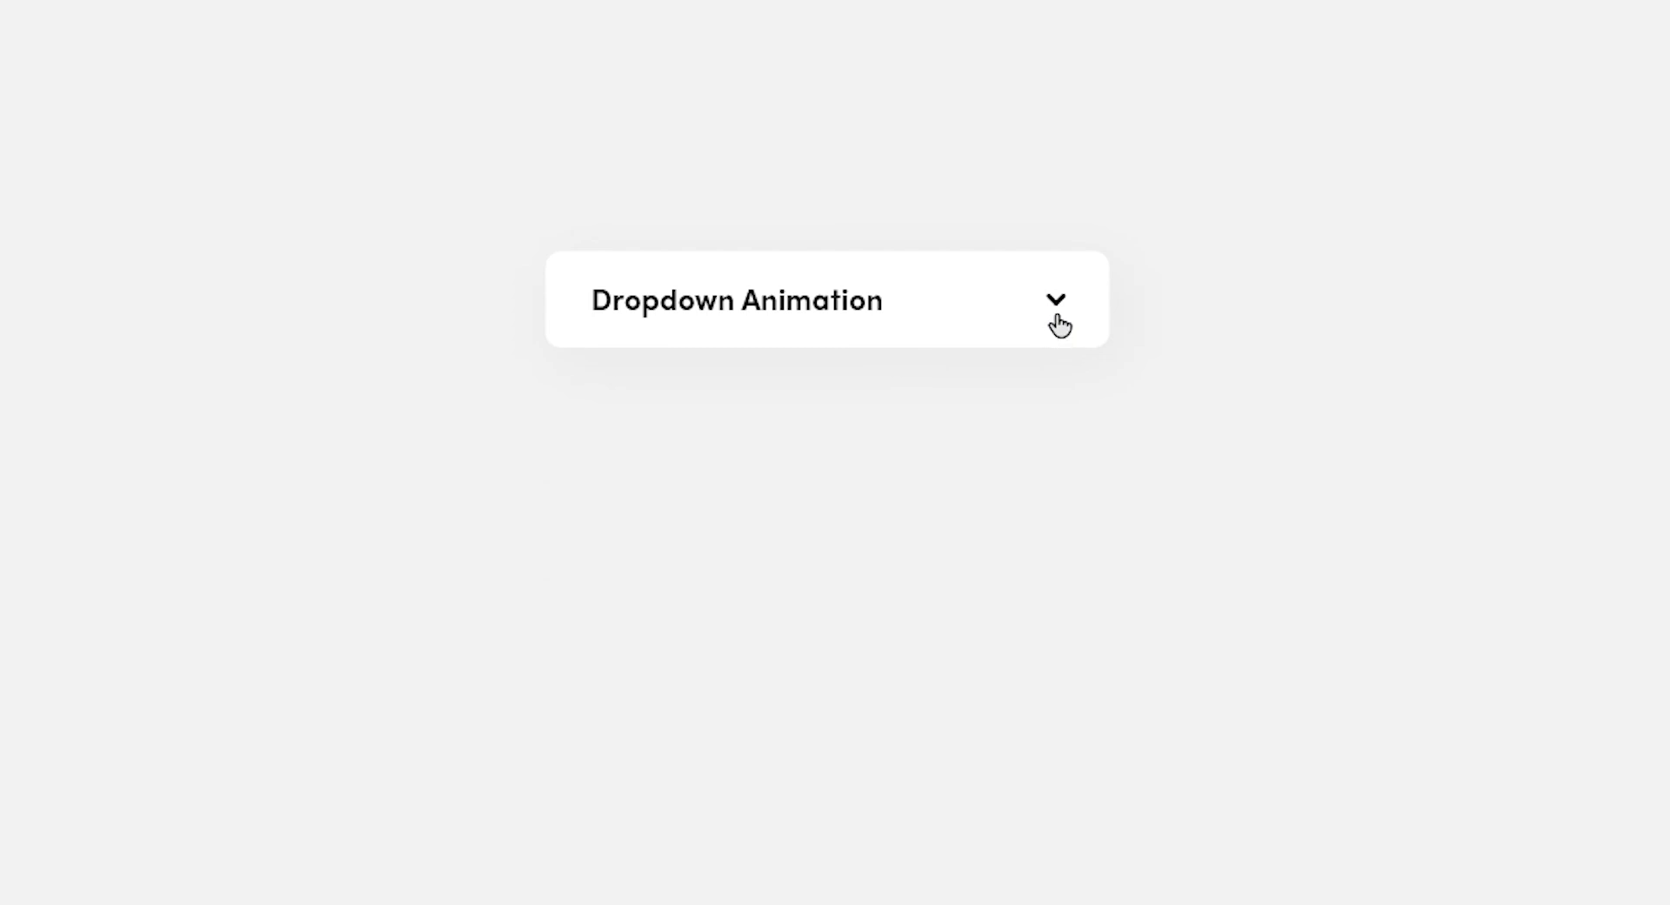
click(1058, 311)
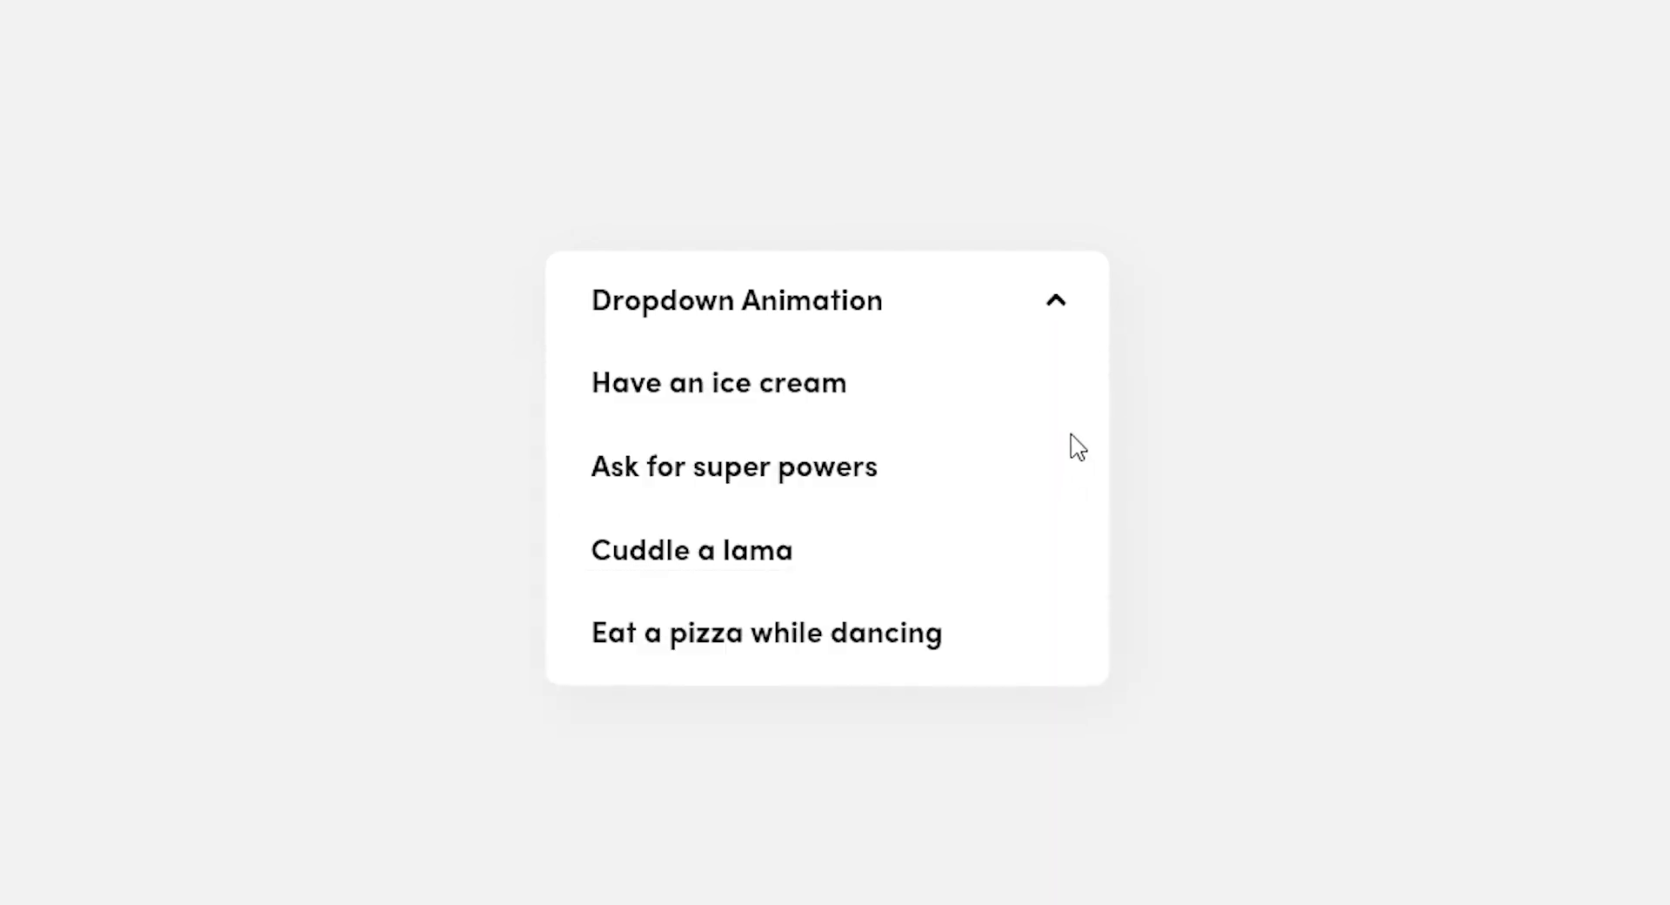
click(1062, 348)
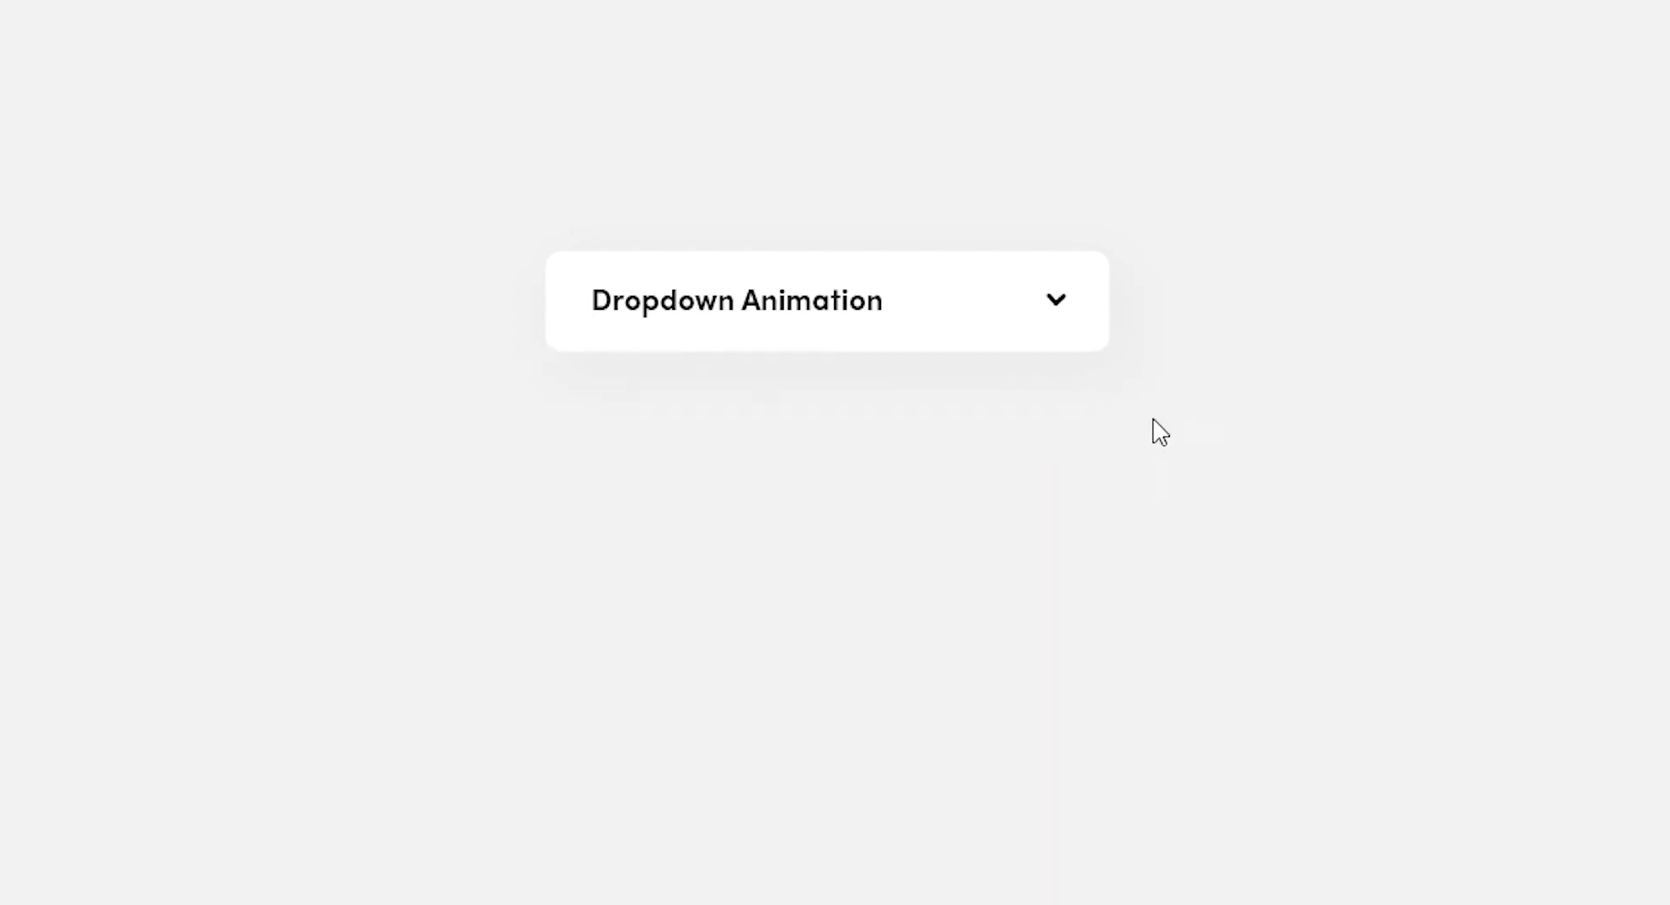
click(1066, 318)
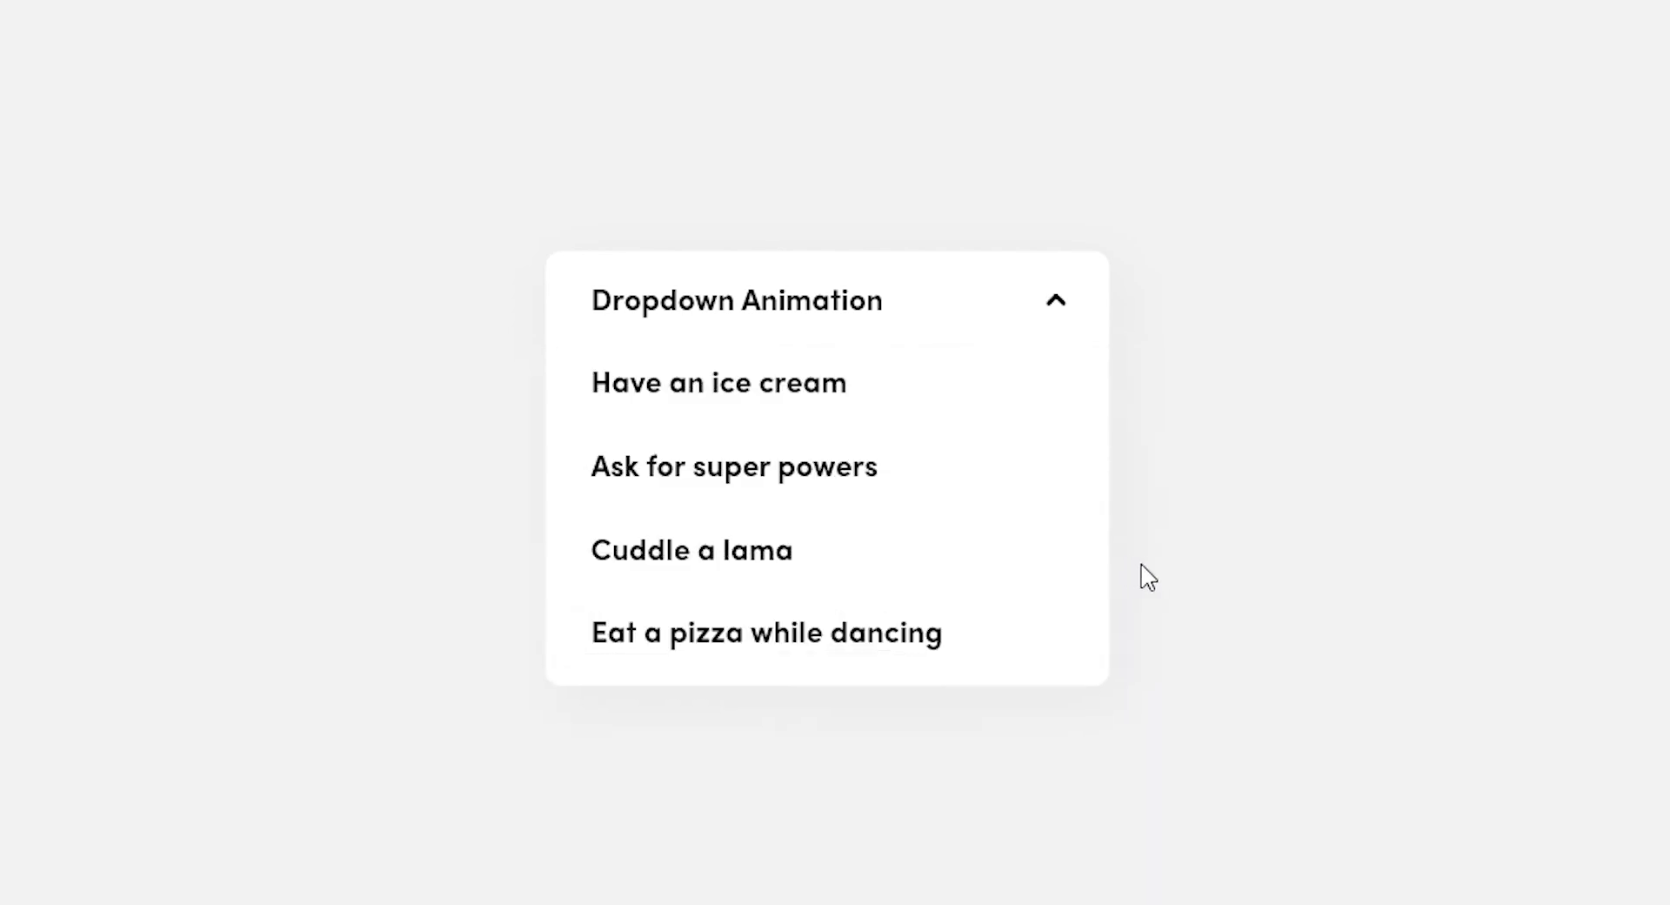
click(1059, 332)
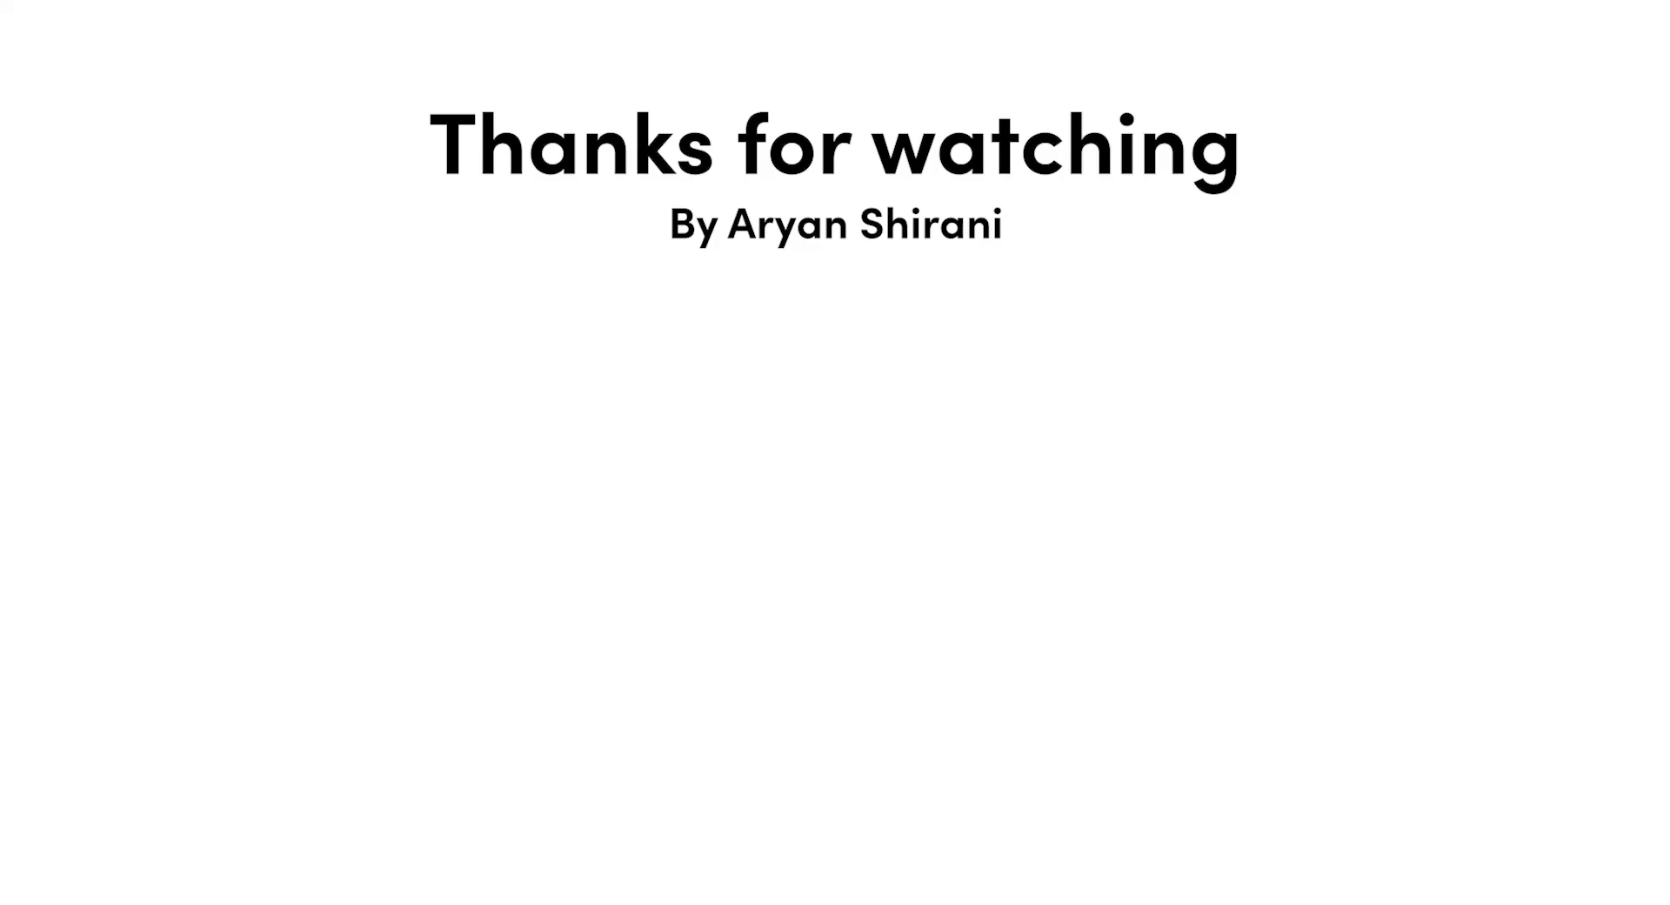